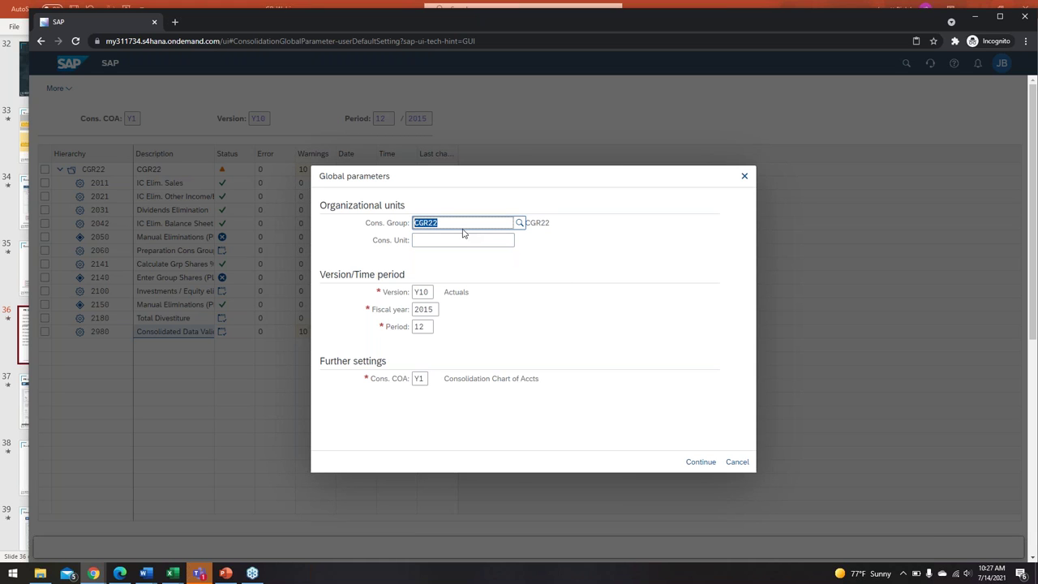
Dismiss the global parameters, leave the consolidation task list and open the Define Consolidation Units app
{"action": "left_click", "coordinate": [737, 462]}
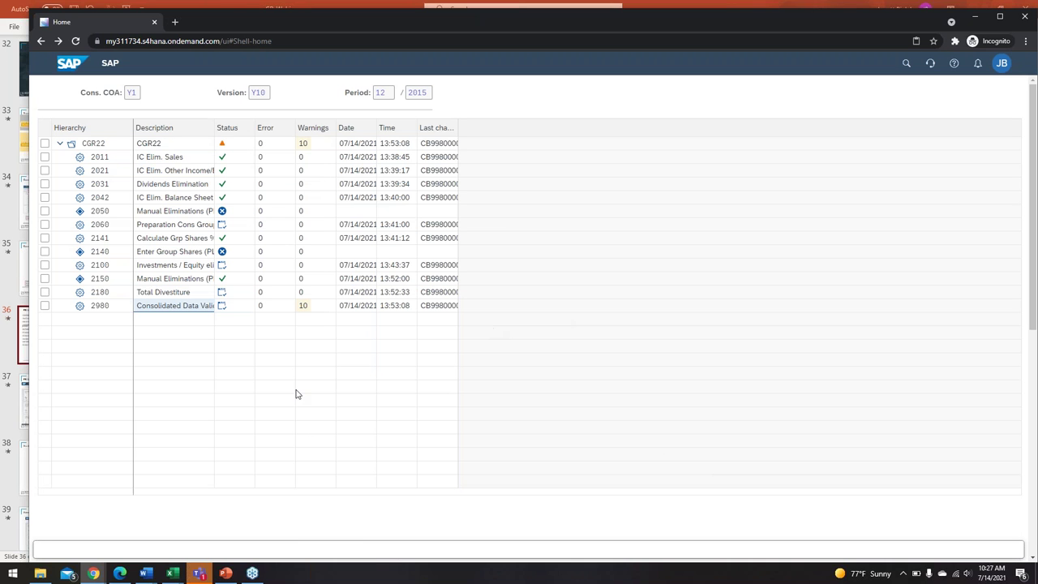
{"action": "left_click", "coordinate": [77, 68]}
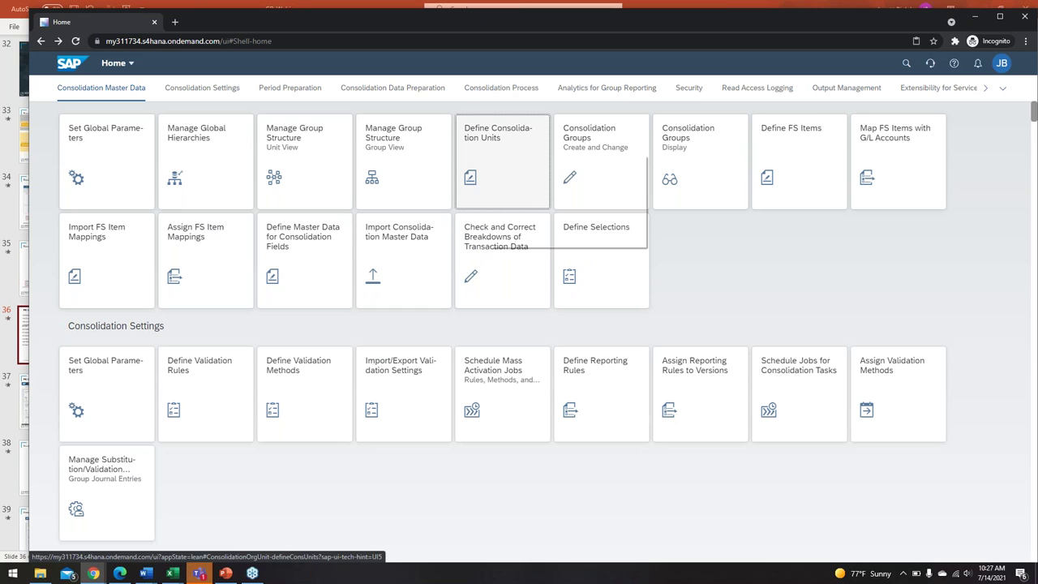
{"action": "right_click", "coordinate": [485, 154]}
{"action": "key", "text": "Escape"}
{"action": "left_click", "coordinate": [485, 154]}
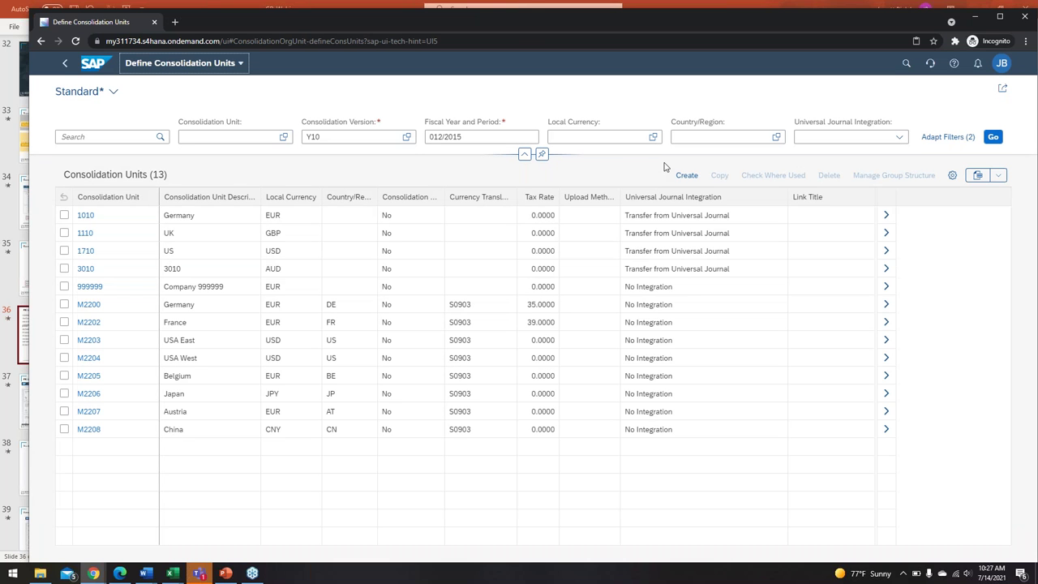
Examine the details of consolidation unit 1010 in edit mode, then return to the unit list without saving
{"action": "left_click", "coordinate": [475, 138]}
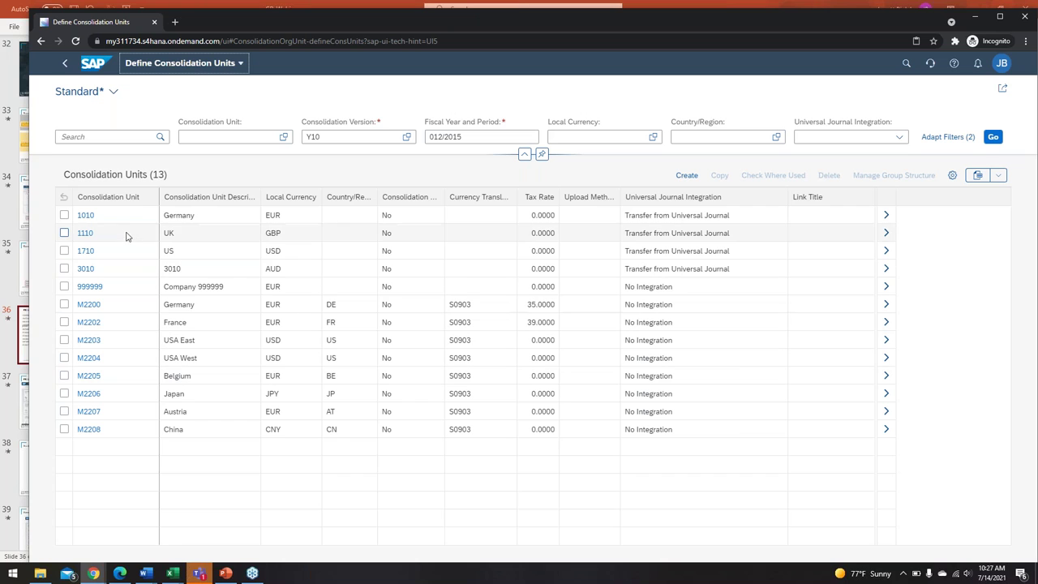
{"action": "left_click", "coordinate": [90, 218]}
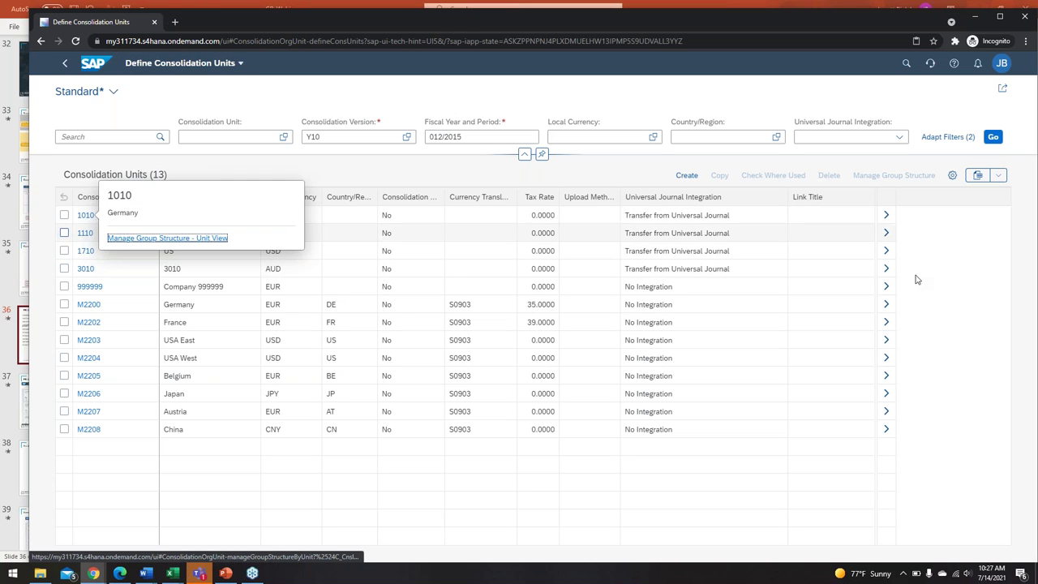
{"action": "left_click", "coordinate": [887, 217]}
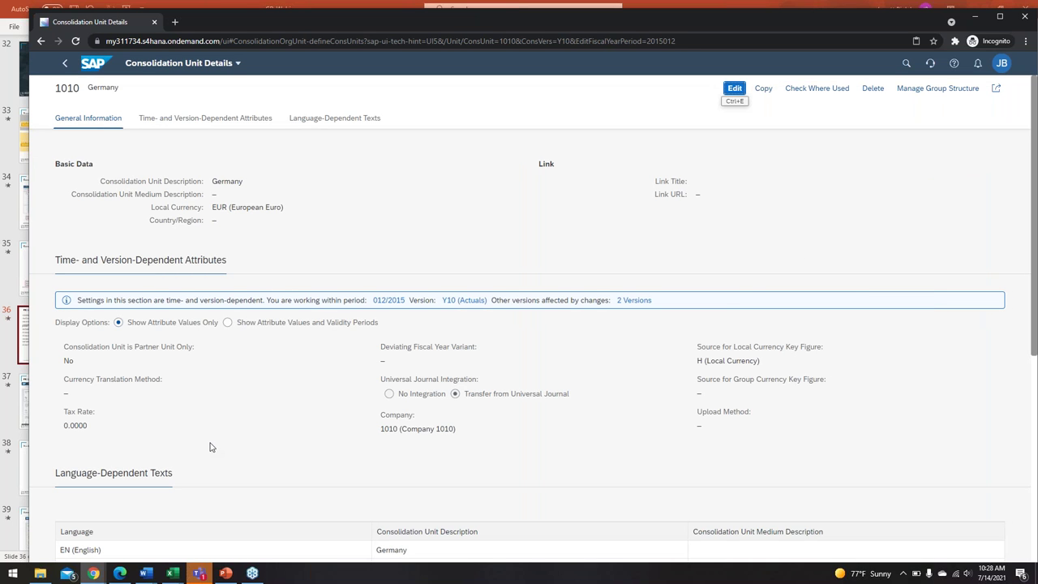
{"action": "left_click", "coordinate": [733, 89]}
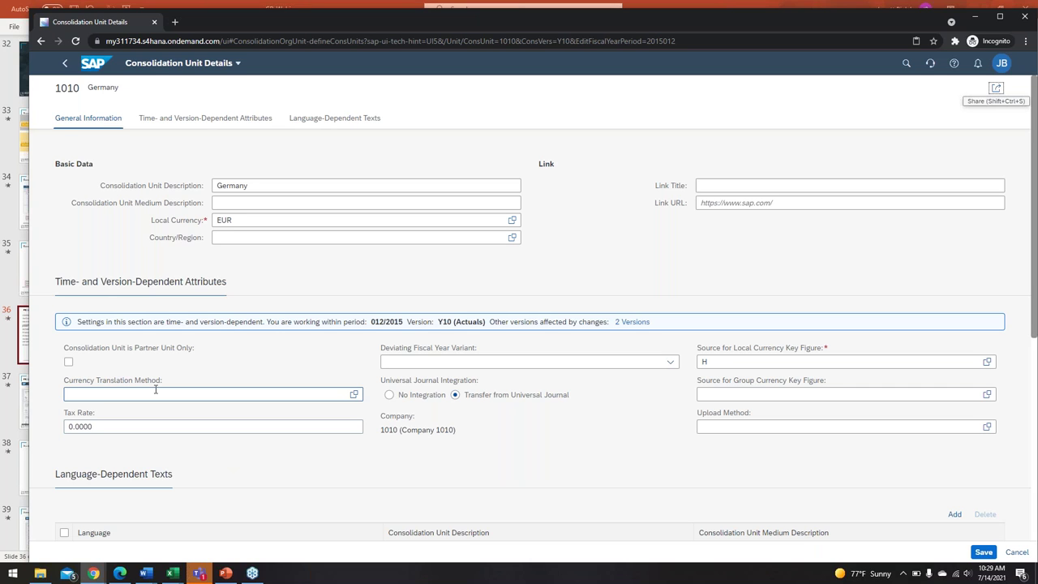
{"action": "left_click", "coordinate": [69, 64]}
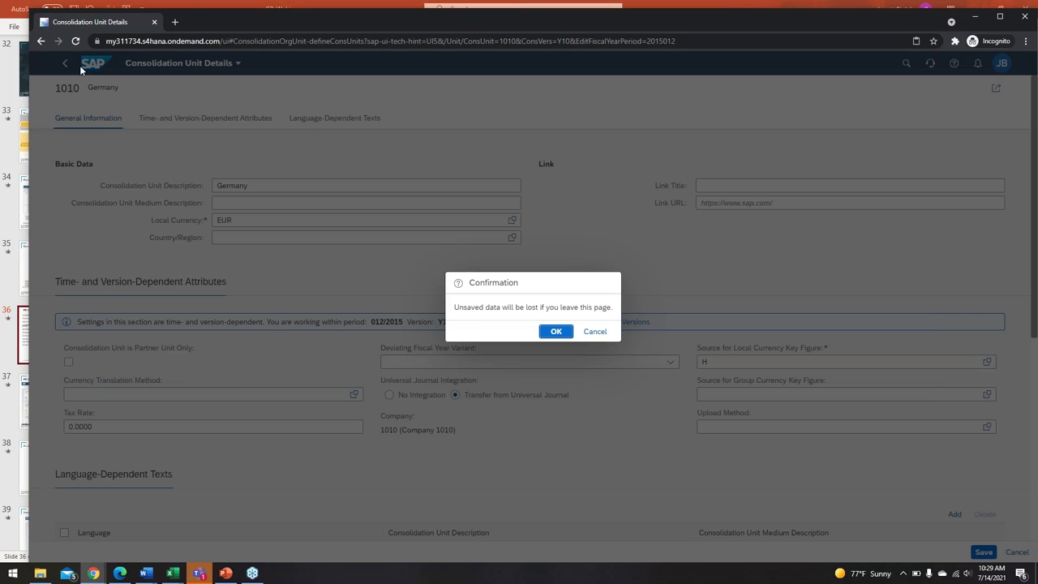
{"action": "left_click", "coordinate": [544, 336]}
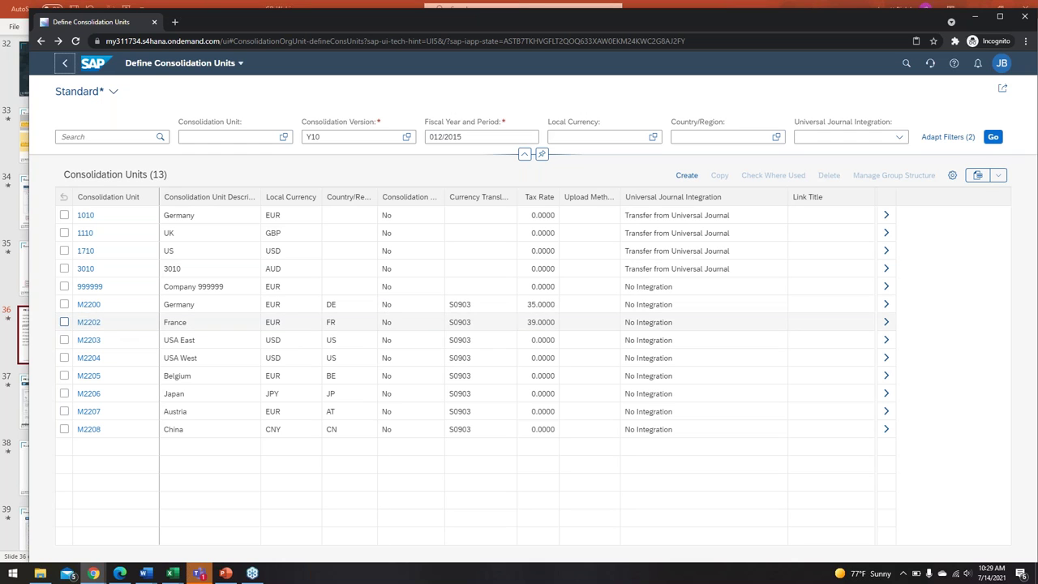
Open consolidation unit M2200 in edit mode and look through the available currency translation methods without choosing one
{"action": "left_click", "coordinate": [884, 308]}
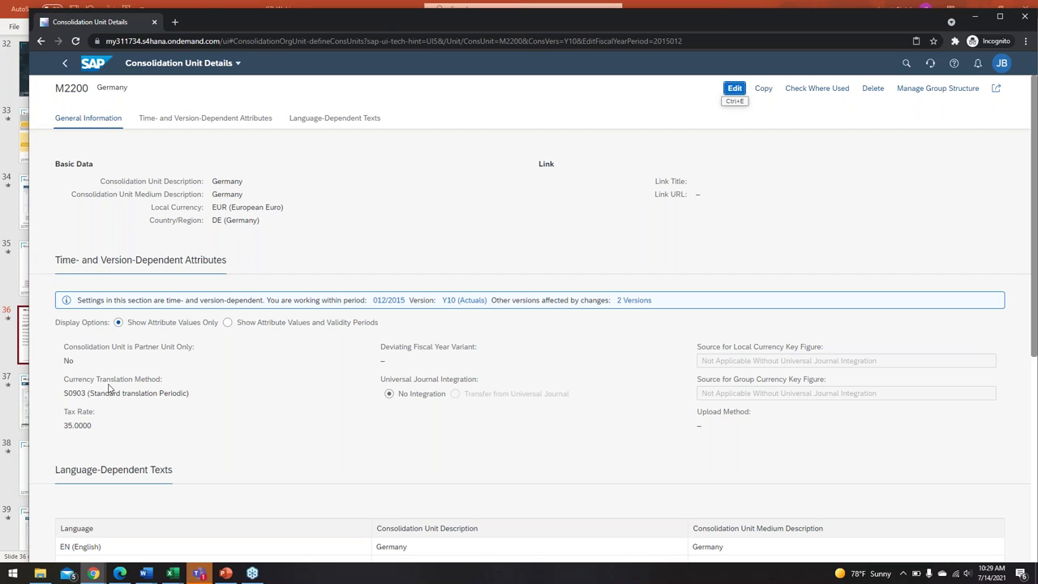
{"action": "left_click", "coordinate": [735, 88]}
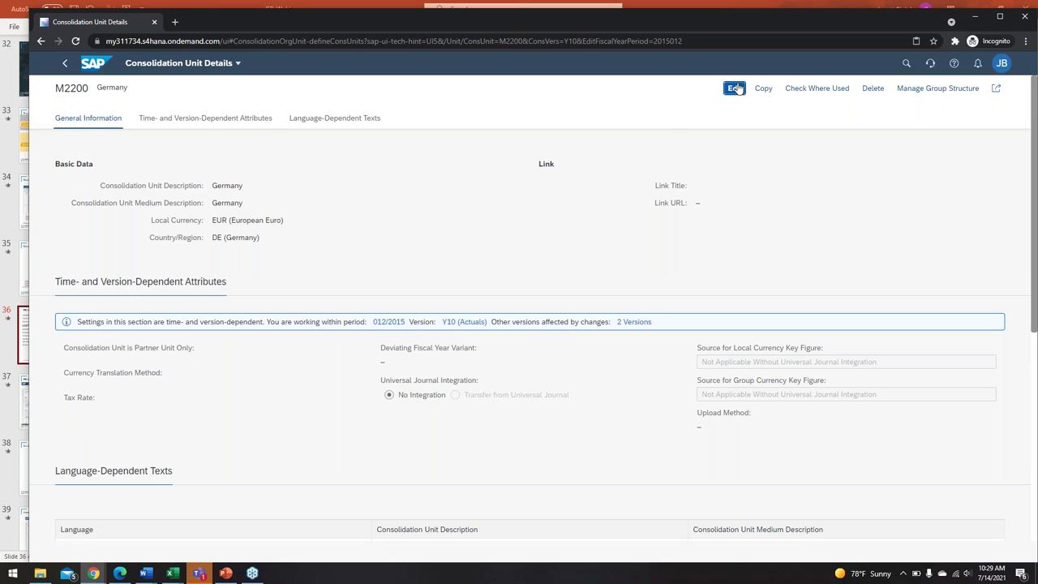
{"action": "left_click", "coordinate": [353, 396]}
{"action": "left_click", "coordinate": [353, 396]}
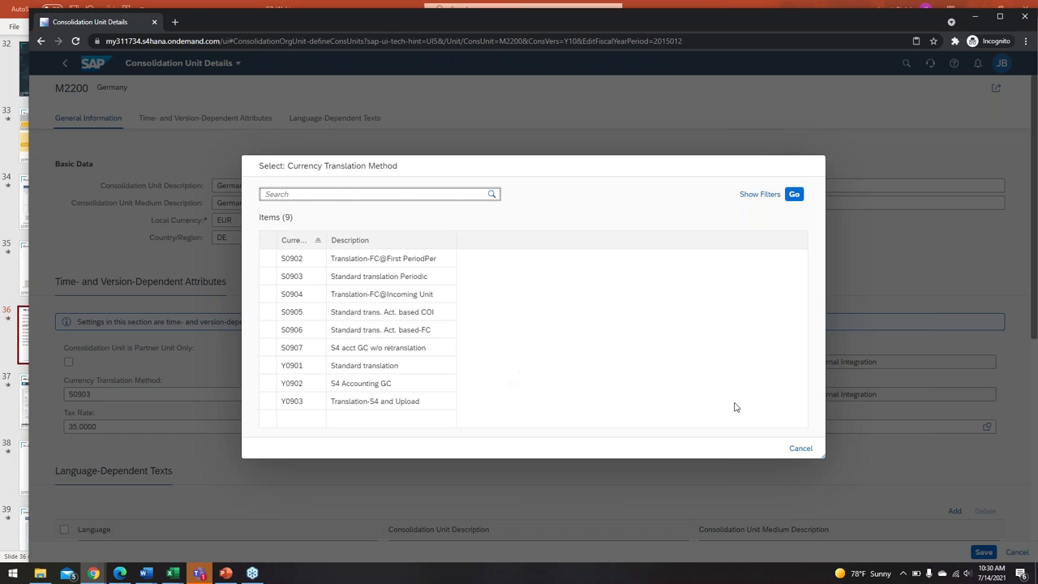
{"action": "left_click", "coordinate": [796, 453]}
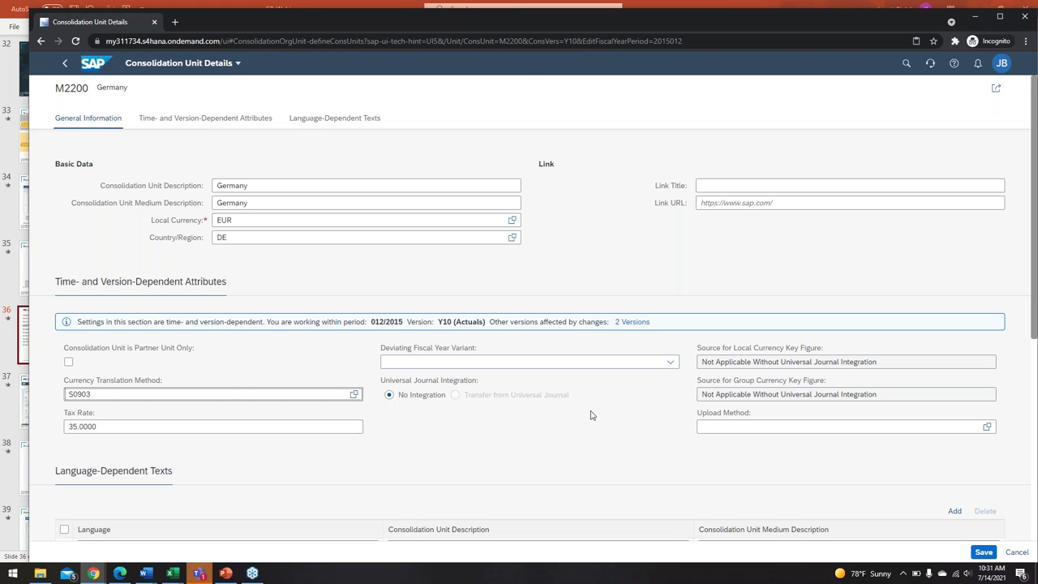
Review the attributes and language-dependent texts of unit M2200, then discard the edit and return to the home page
{"action": "scroll", "coordinate": [631, 422], "scroll_direction": "down", "scroll_amount": 2}
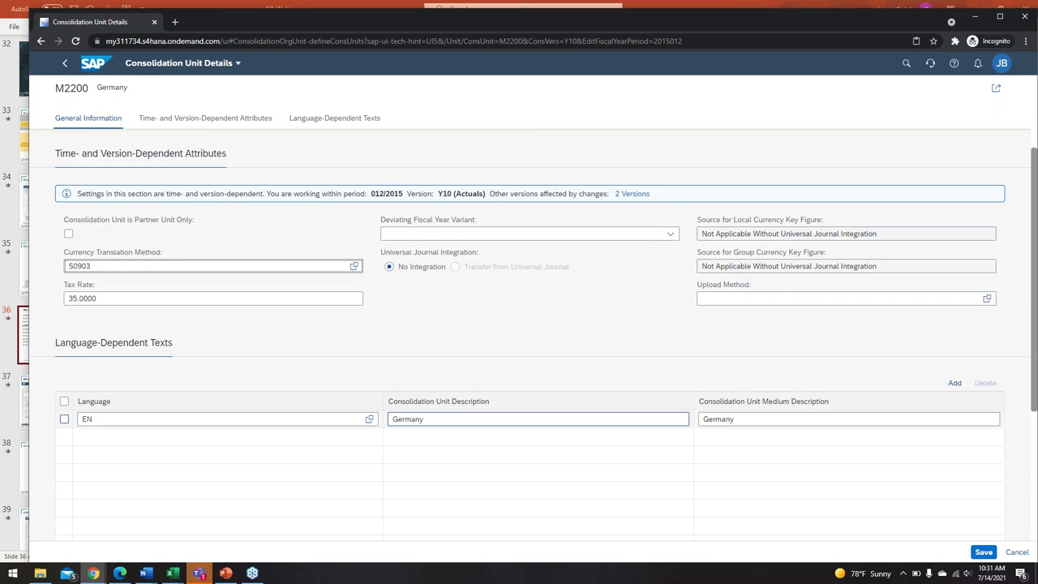
{"action": "scroll", "coordinate": [556, 326], "scroll_direction": "up", "scroll_amount": 1}
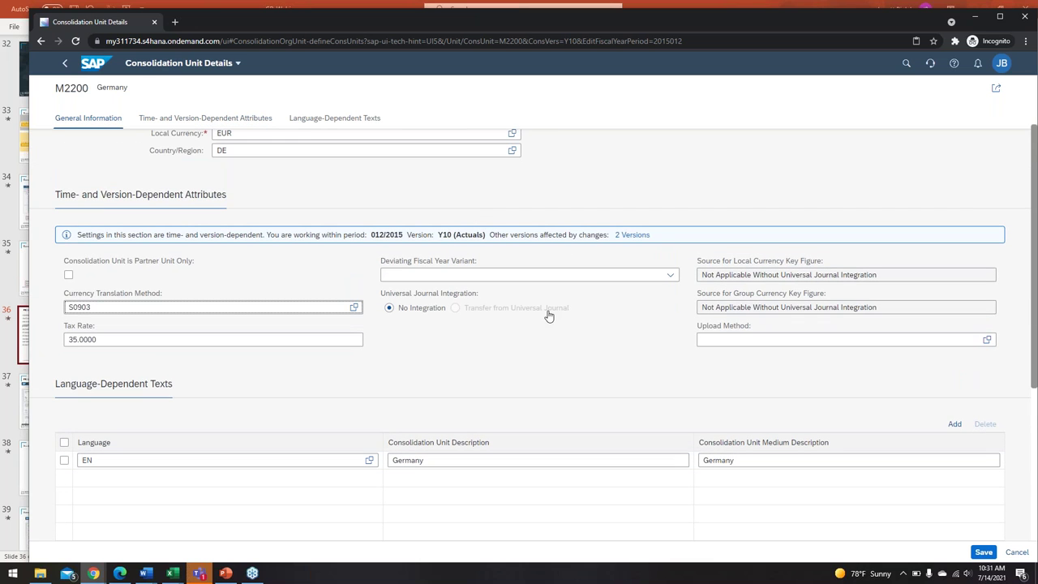
{"action": "scroll", "coordinate": [570, 202], "scroll_direction": "up", "scroll_amount": 2}
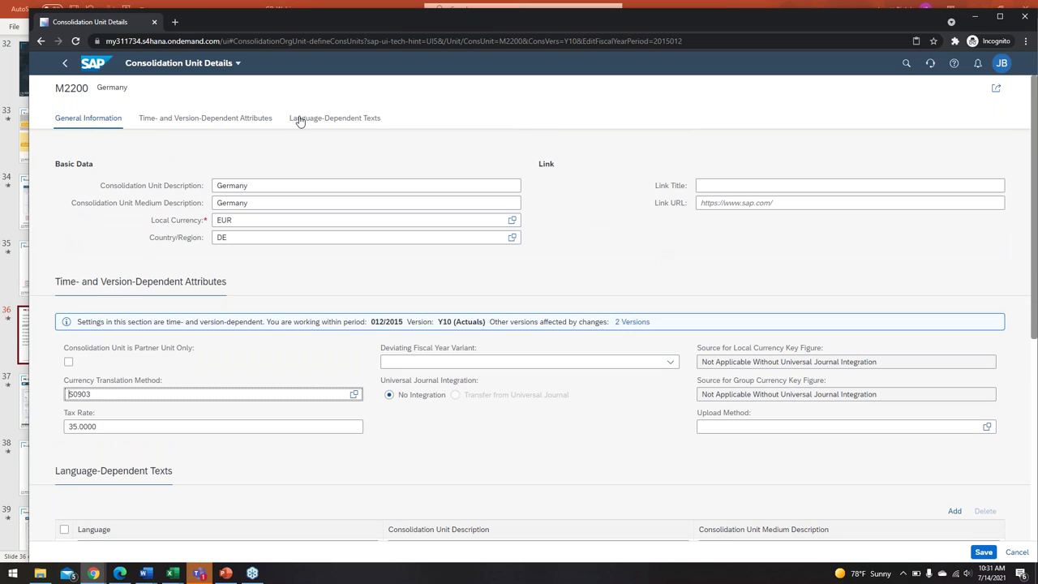
{"action": "left_click", "coordinate": [67, 66]}
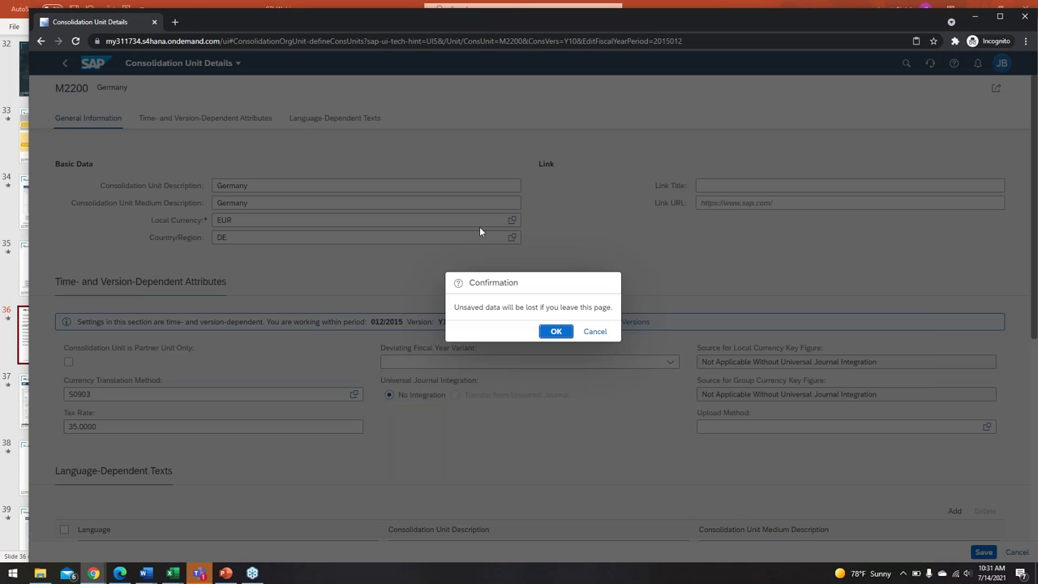
{"action": "left_click", "coordinate": [551, 331]}
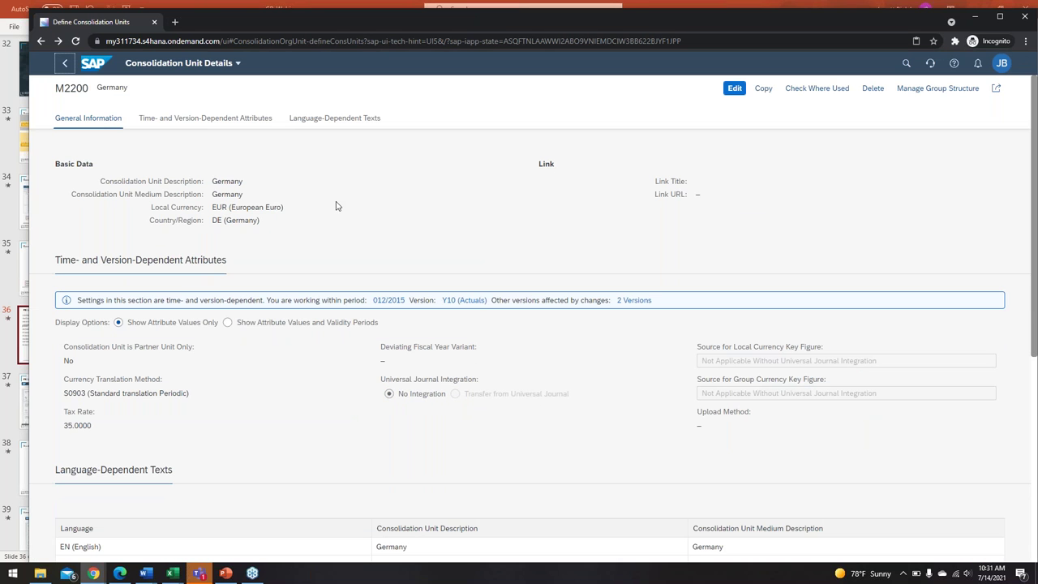
{"action": "key", "text": "alt+Left"}
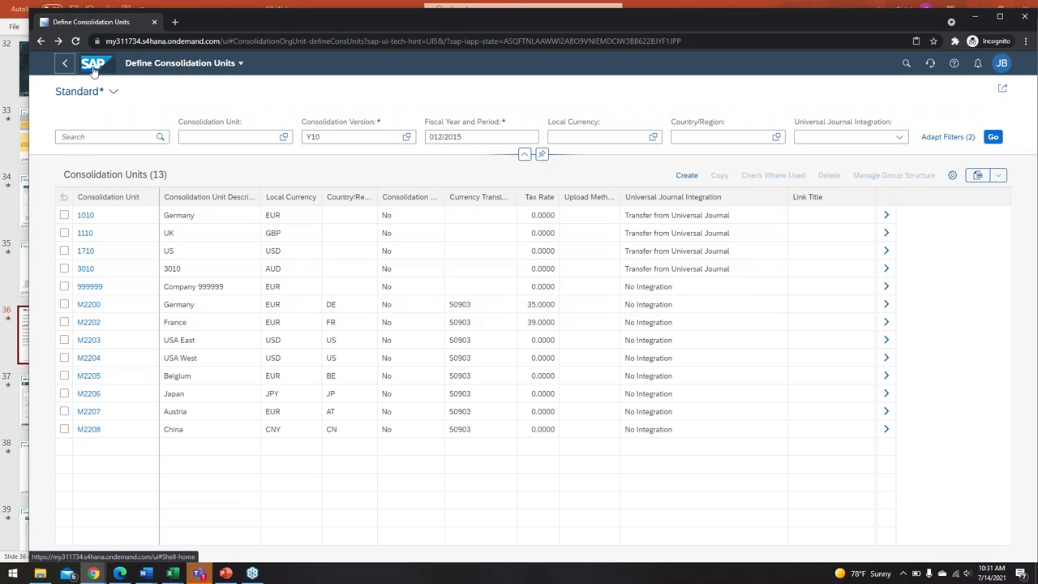
{"action": "left_click", "coordinate": [93, 70]}
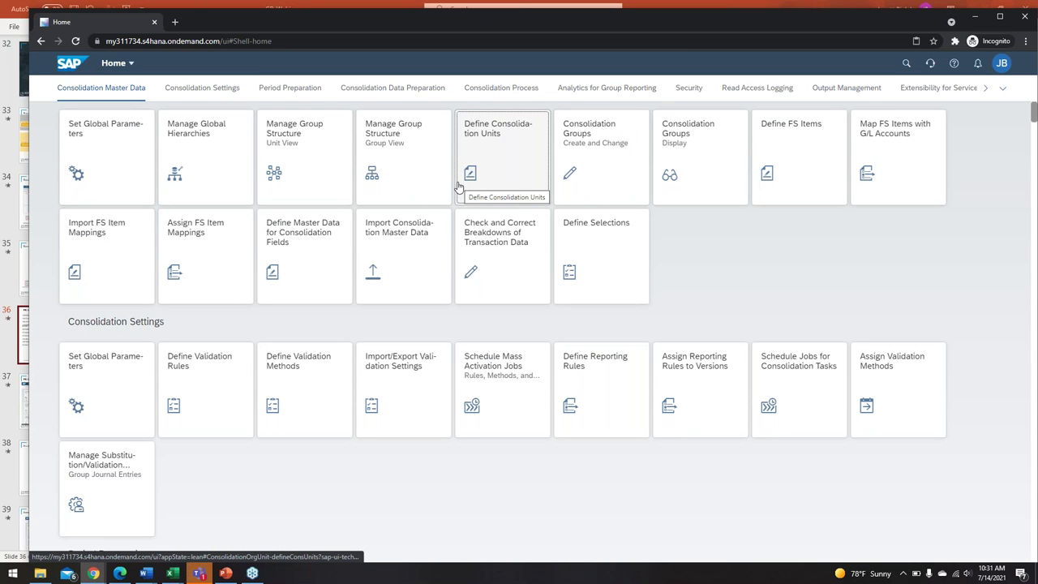
Open the Group View of Manage Group Structure and display the units assigned to consolidation group CG2
{"action": "left_click", "coordinate": [375, 163]}
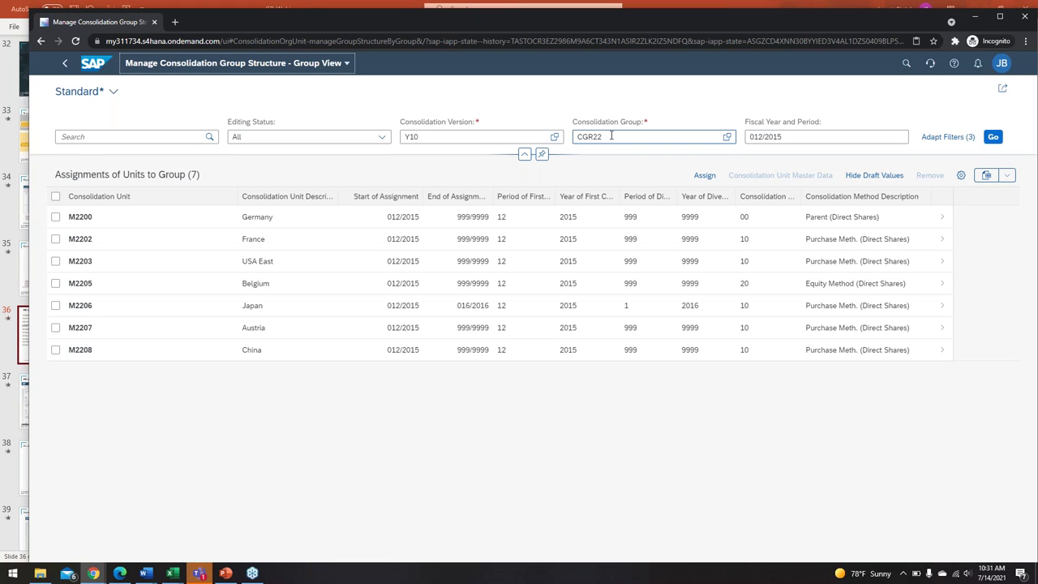
{"action": "left_click", "coordinate": [727, 137]}
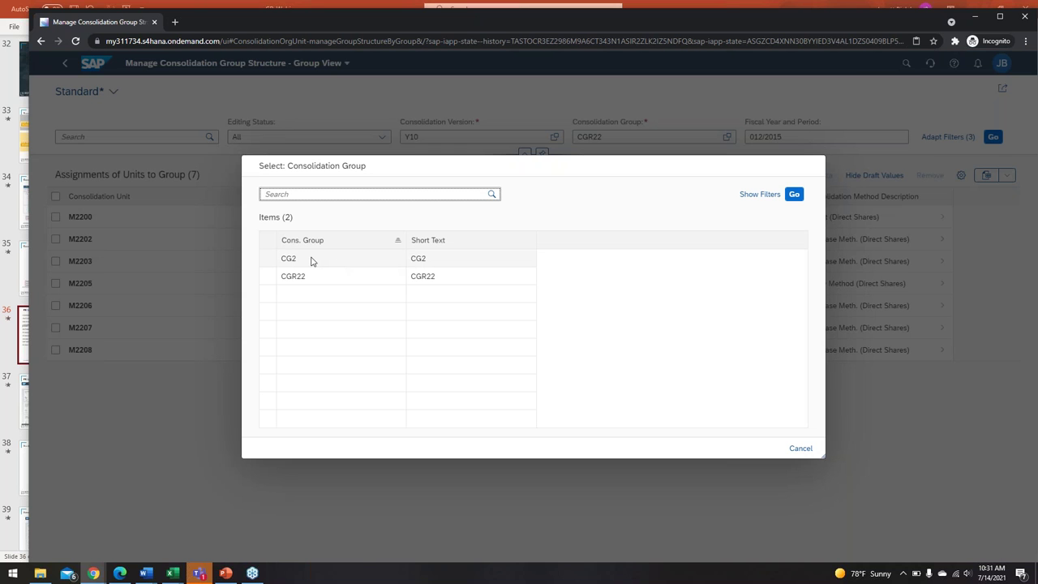
{"action": "left_click", "coordinate": [303, 262]}
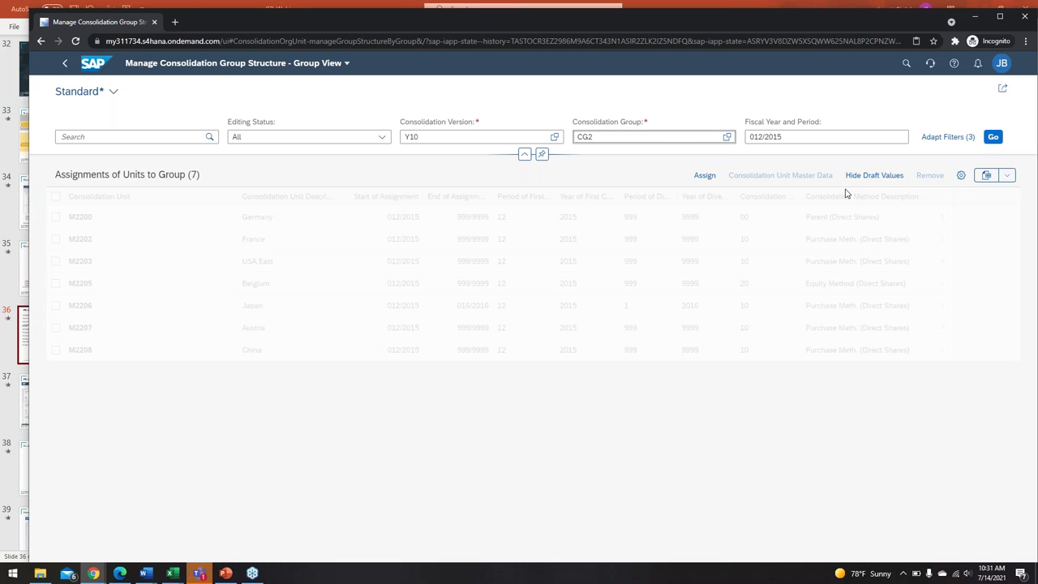
{"action": "left_click", "coordinate": [990, 137]}
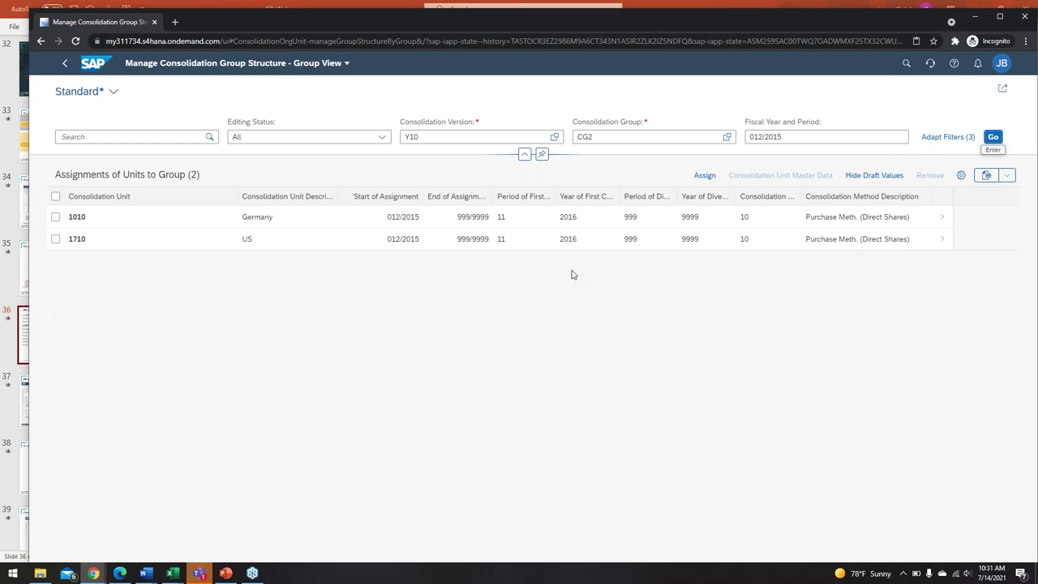
Switch the consolidation group to CGR22 and display its assigned units
{"action": "left_click", "coordinate": [727, 138]}
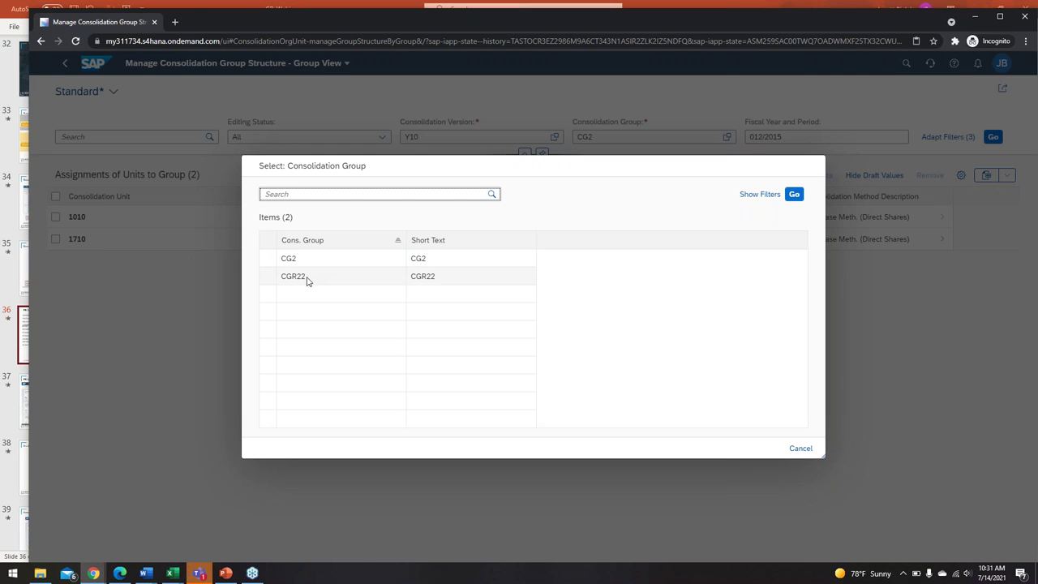
{"action": "left_click", "coordinate": [308, 276]}
{"action": "left_click", "coordinate": [991, 137]}
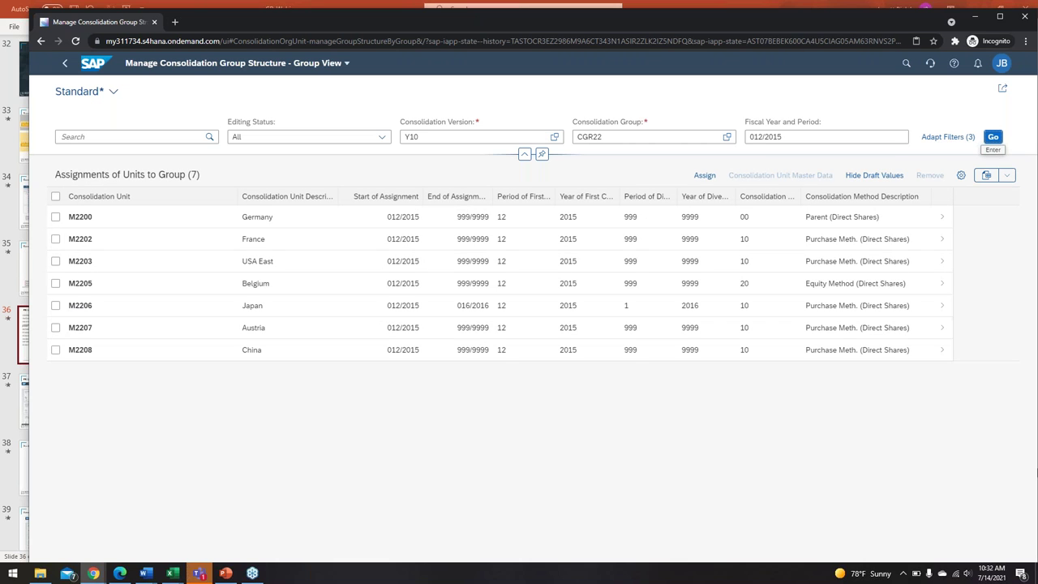
{"action": "left_click", "coordinate": [557, 476]}
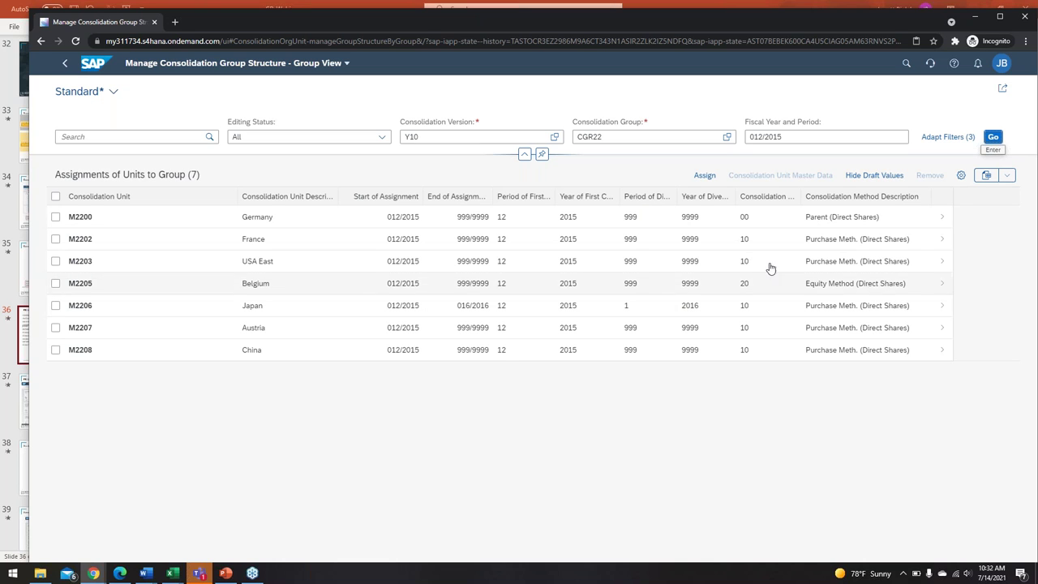
Open the M2200 assignment in edit mode, look through the available consolidation methods and cancel the edit
{"action": "left_click", "coordinate": [872, 226]}
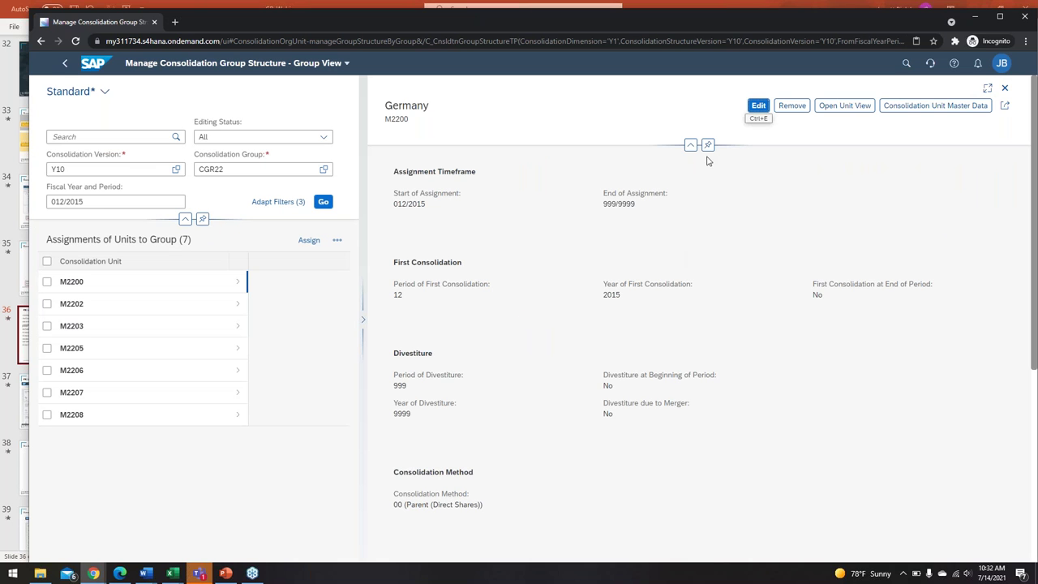
{"action": "left_click", "coordinate": [758, 107]}
{"action": "left_click", "coordinate": [758, 107]}
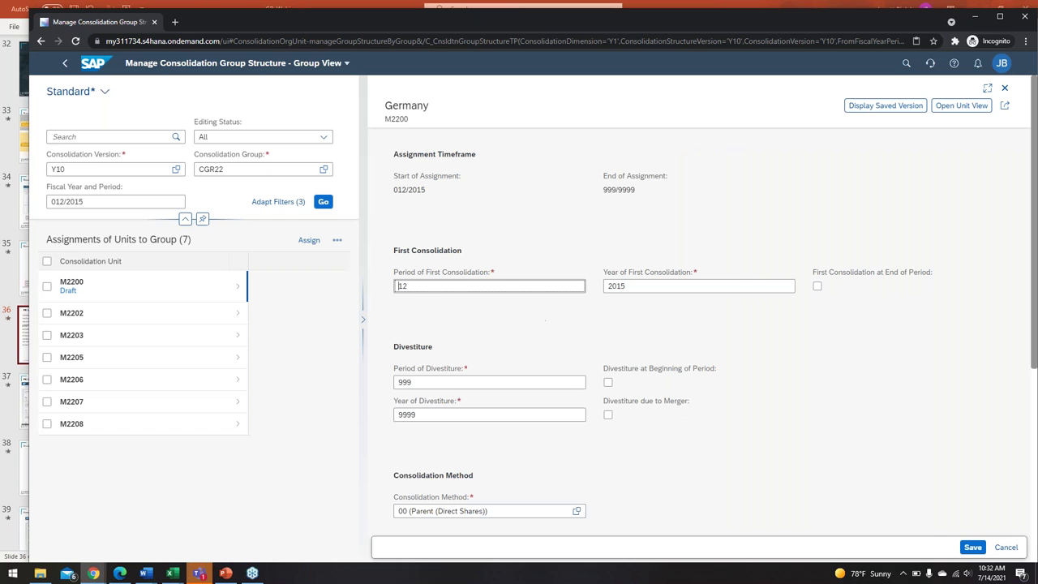
{"action": "left_click", "coordinate": [577, 513]}
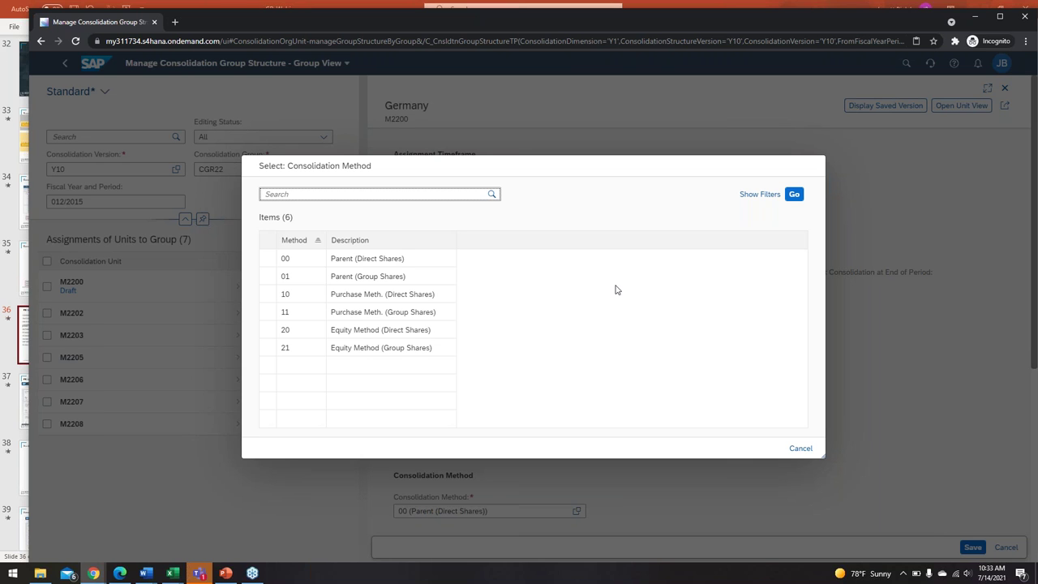
{"action": "left_click", "coordinate": [801, 449]}
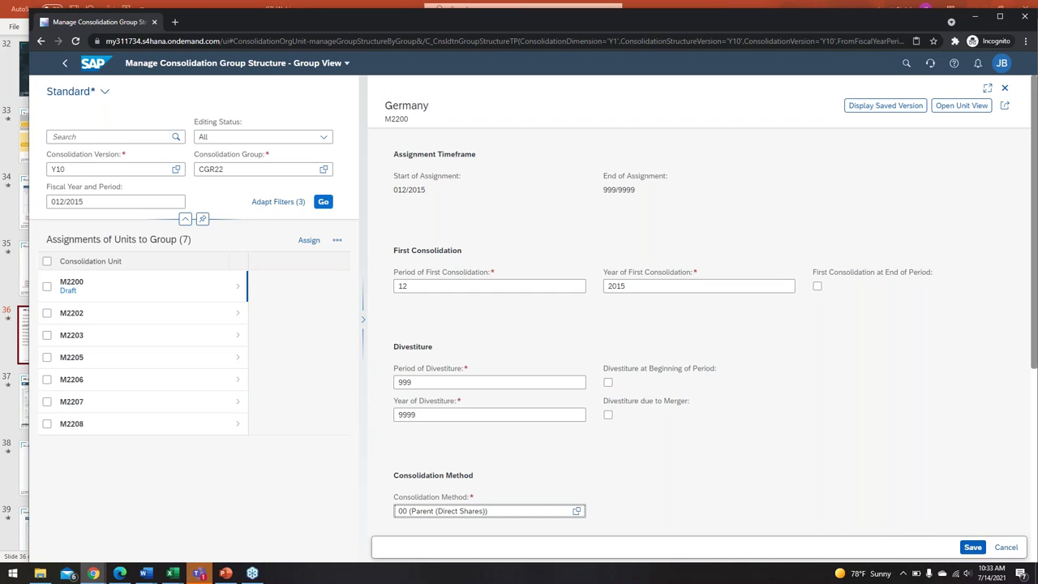
{"action": "left_click", "coordinate": [1006, 546]}
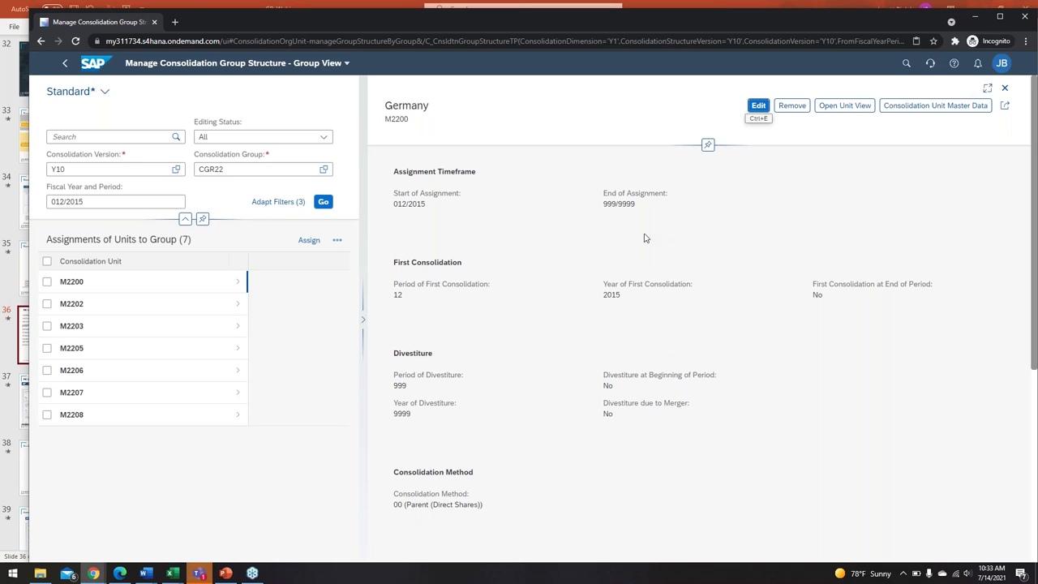
Leave the group structure, return to the home page and bring up the Period Preparation and Consolidation Data Preparation apps
{"action": "left_click", "coordinate": [65, 64]}
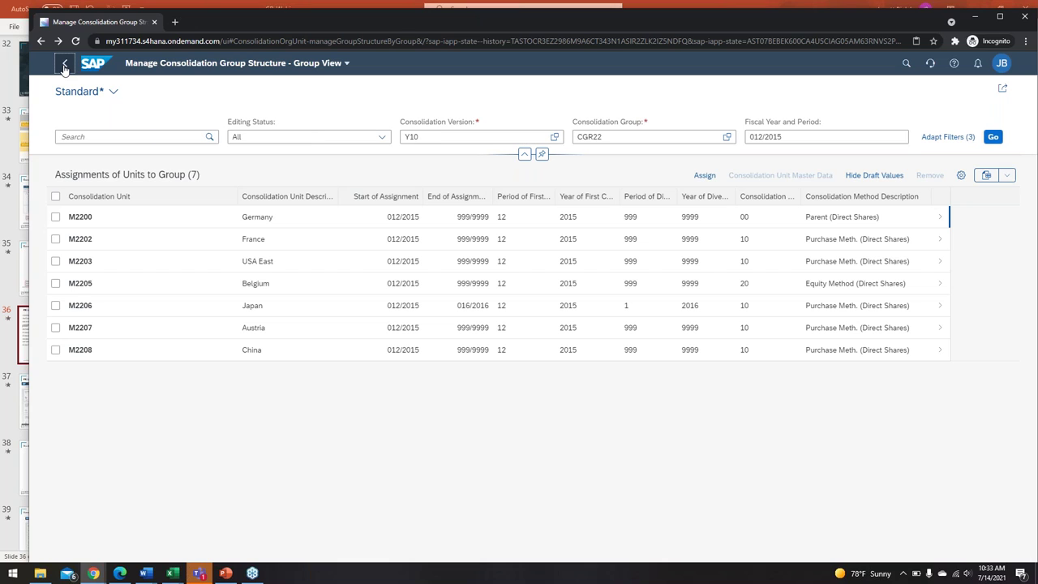
{"action": "left_click", "coordinate": [64, 65]}
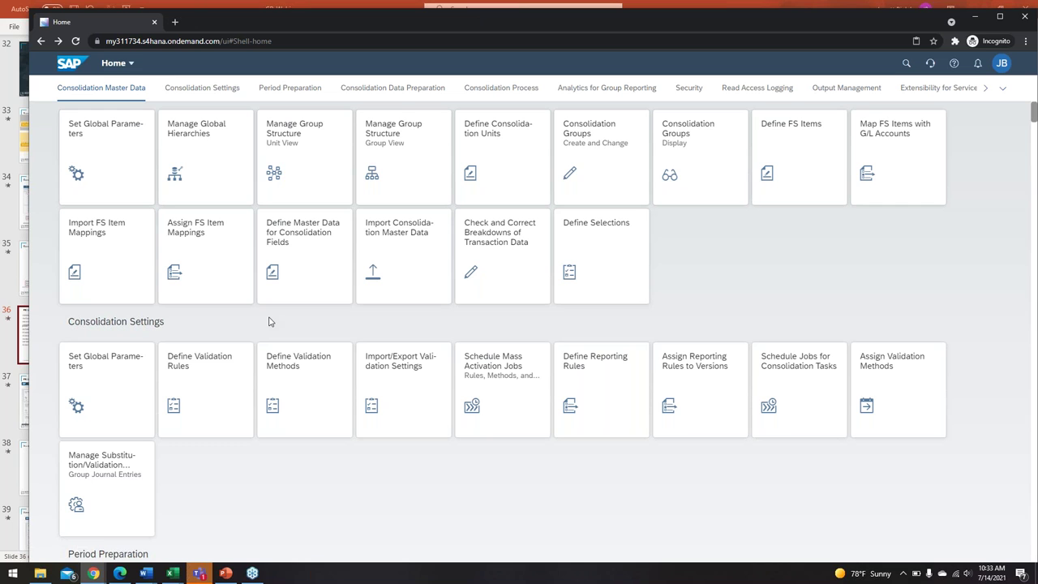
{"action": "scroll", "coordinate": [270, 322], "scroll_direction": "down", "scroll_amount": 5}
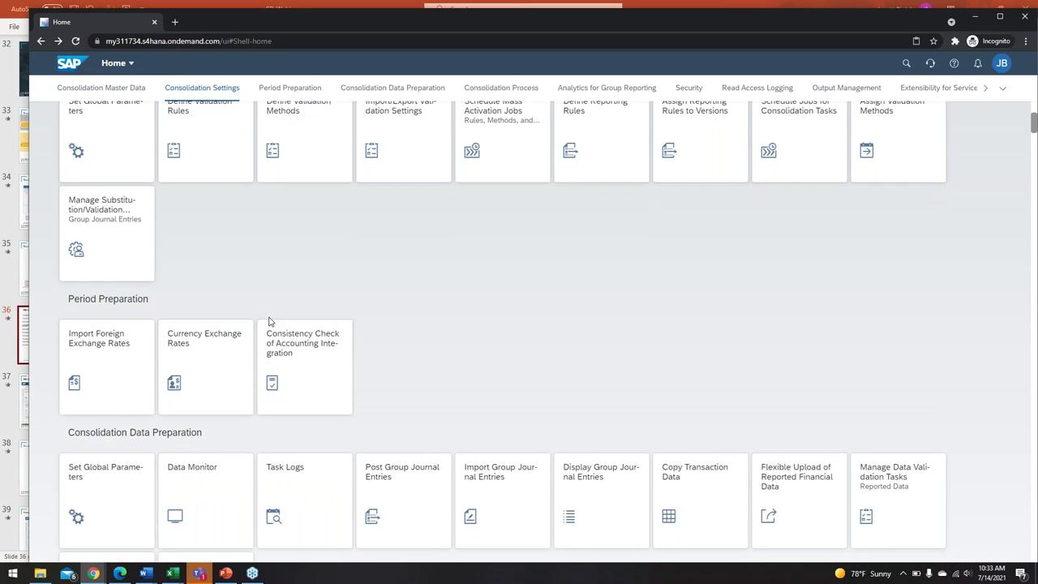
Open the Currency Exchange Rates app and list all exchange rates without setting any filters
{"action": "left_click", "coordinate": [205, 337]}
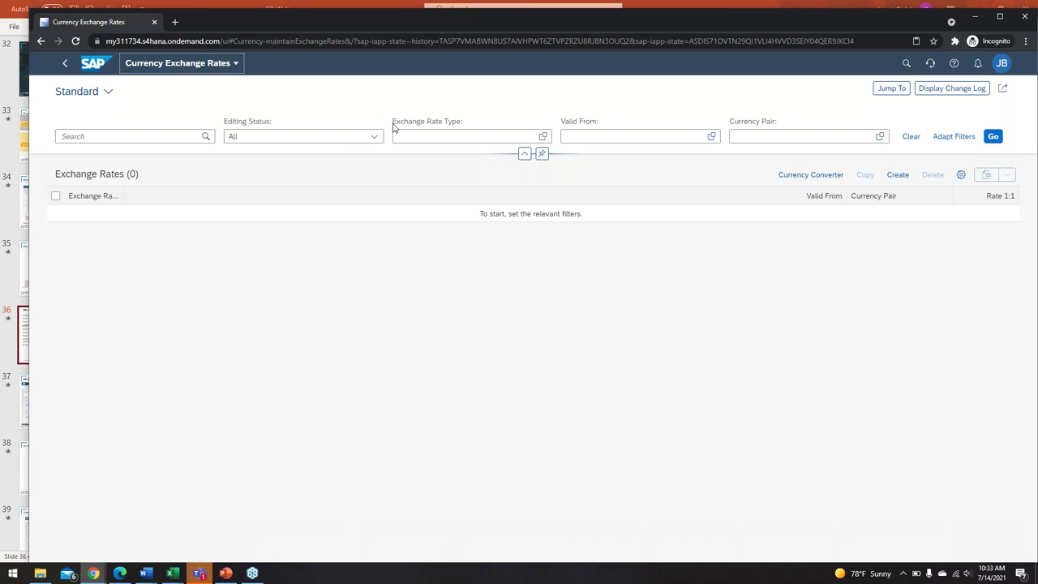
{"action": "left_click", "coordinate": [459, 135]}
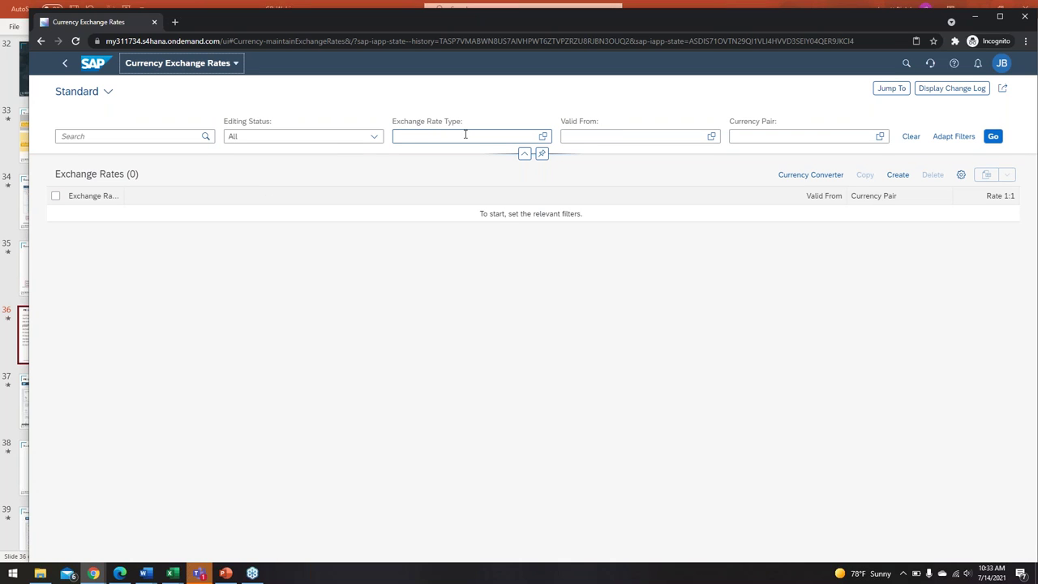
{"action": "left_click", "coordinate": [617, 136]}
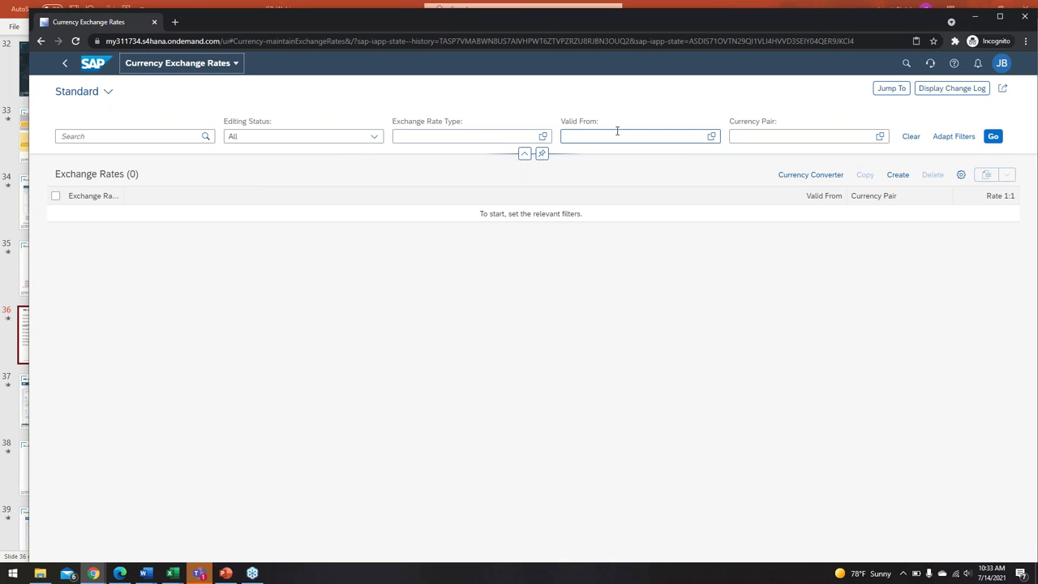
{"action": "left_click", "coordinate": [711, 137]}
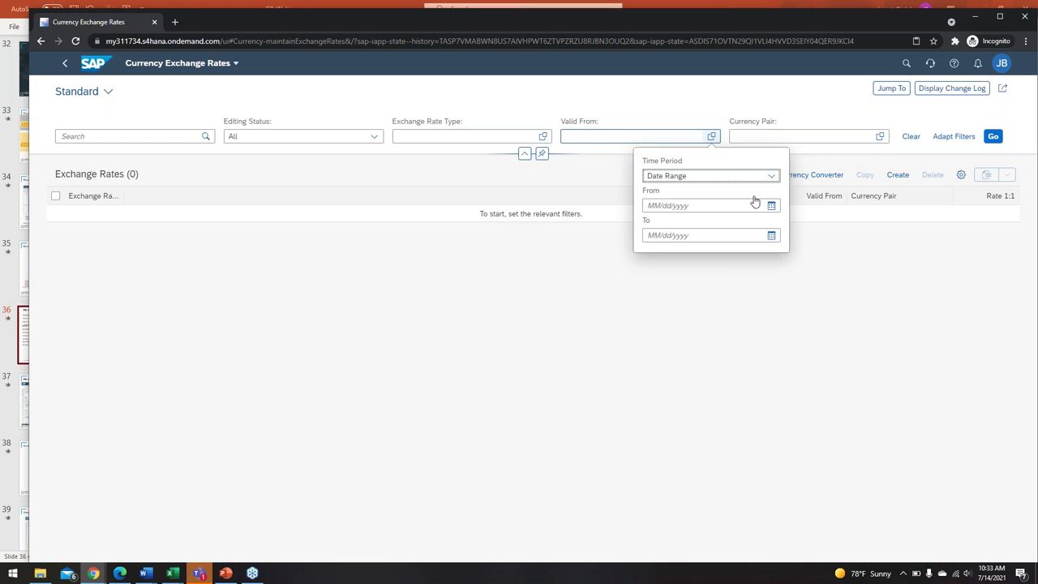
{"action": "left_click", "coordinate": [813, 275]}
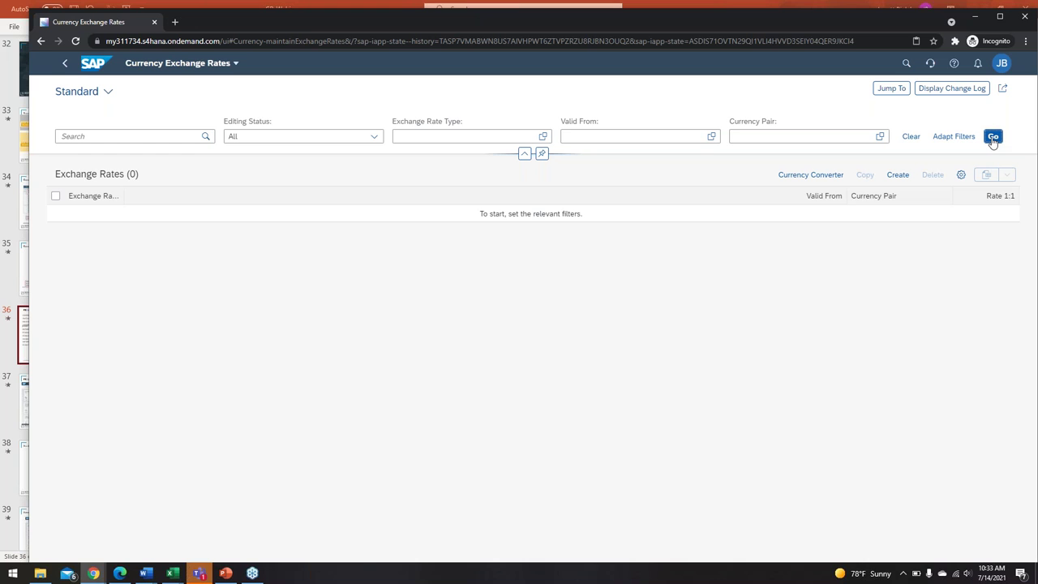
{"action": "left_click", "coordinate": [993, 136]}
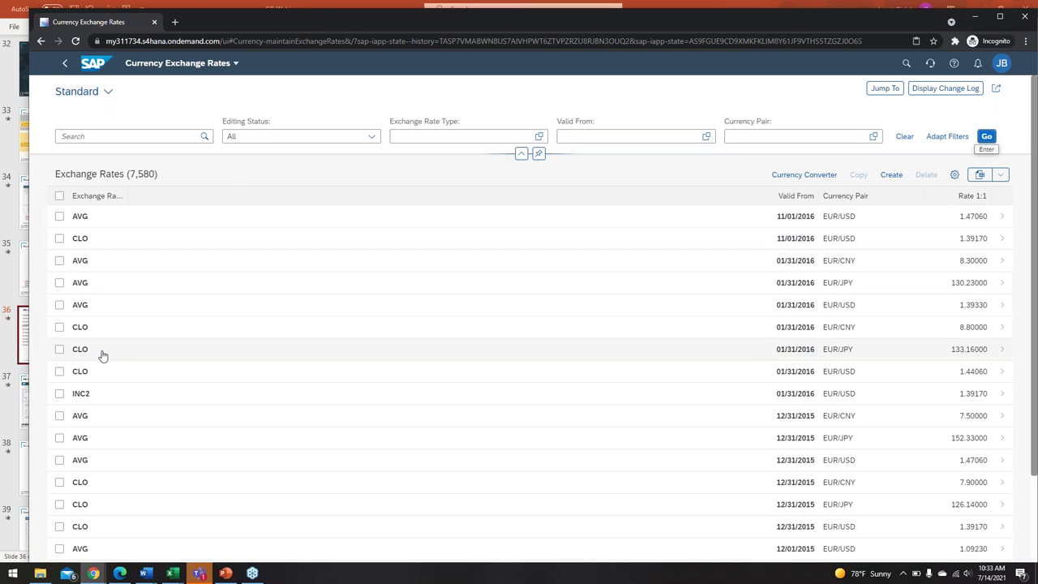
Review the exchange rate types, validity dates and currency pairs in the list, and return to the home page
{"action": "scroll", "coordinate": [102, 354], "scroll_direction": "down", "scroll_amount": 3}
{"action": "scroll", "coordinate": [102, 354], "scroll_direction": "down", "scroll_amount": 5}
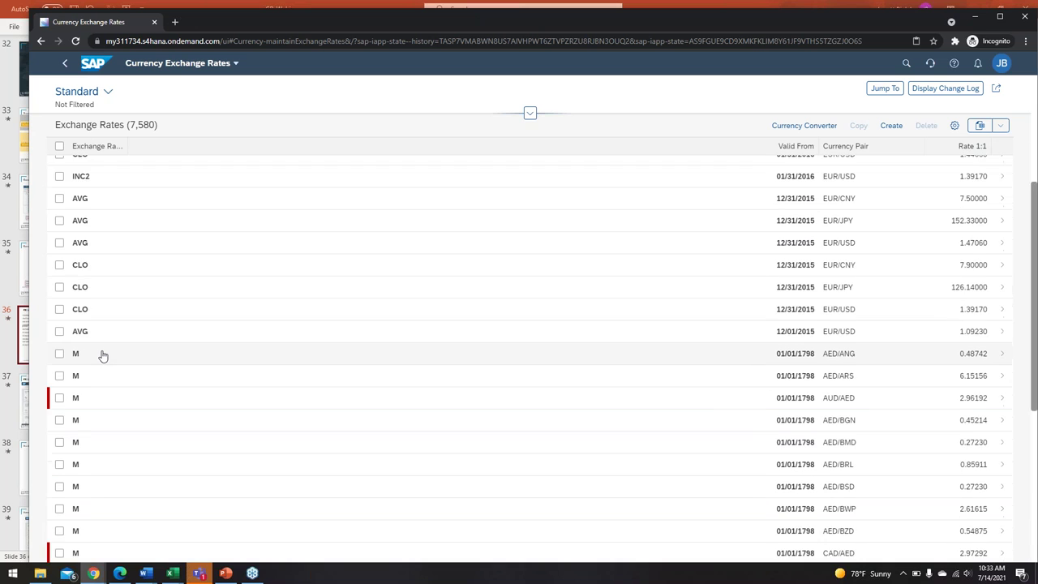
{"action": "scroll", "coordinate": [102, 354], "scroll_direction": "up", "scroll_amount": 10}
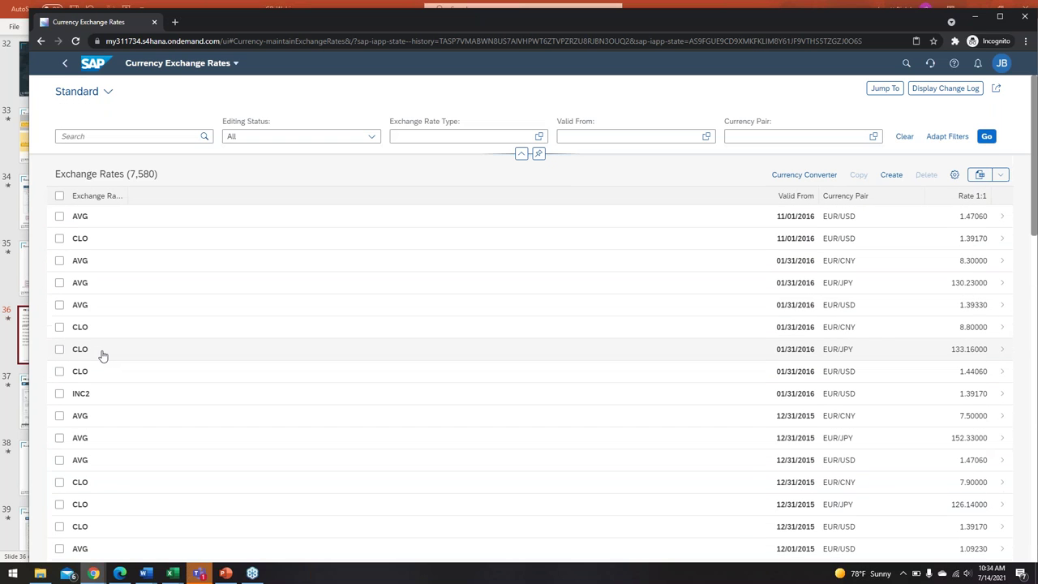
{"action": "scroll", "coordinate": [102, 354], "scroll_direction": "down", "scroll_amount": 3}
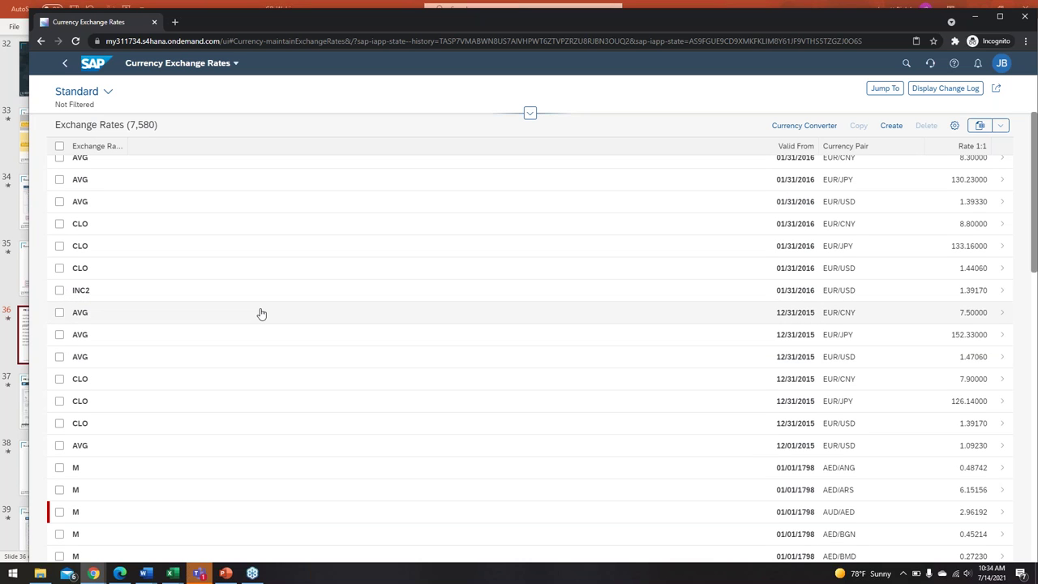
{"action": "scroll", "coordinate": [262, 313], "scroll_direction": "up", "scroll_amount": 5}
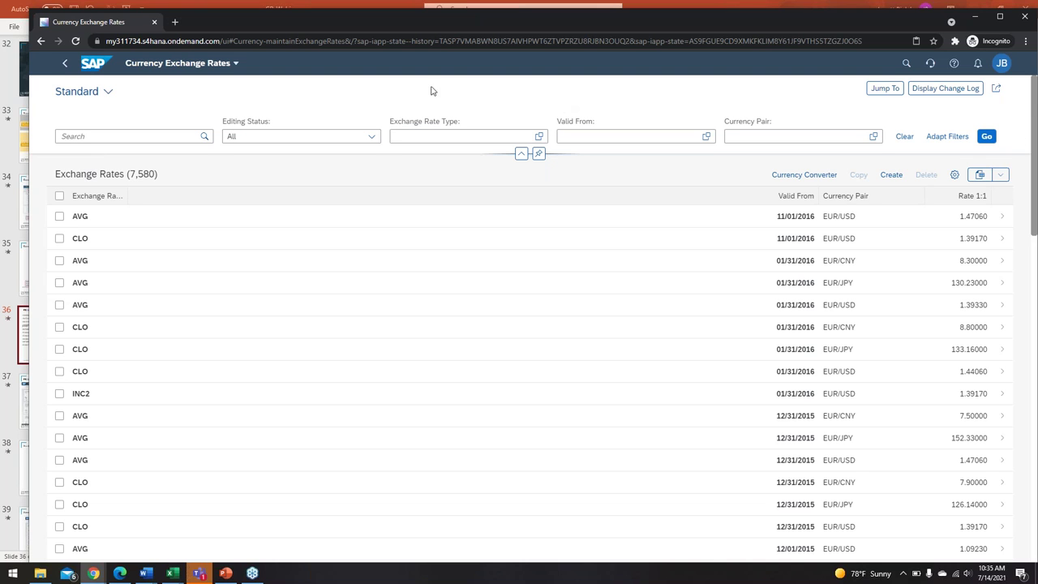
{"action": "left_click", "coordinate": [90, 68]}
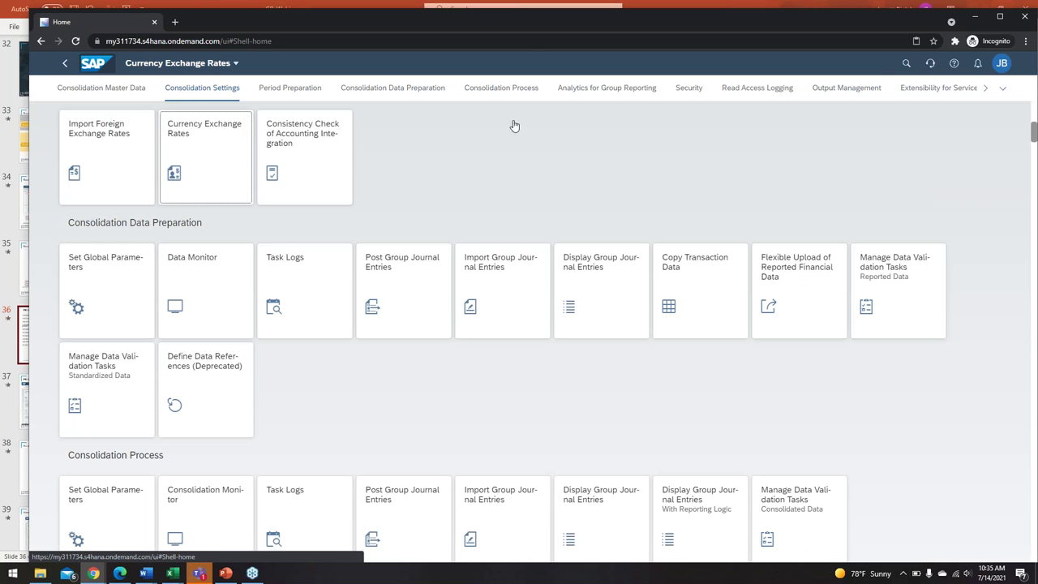
{"action": "left_click", "coordinate": [900, 65]}
{"action": "type", "text": "mana"}
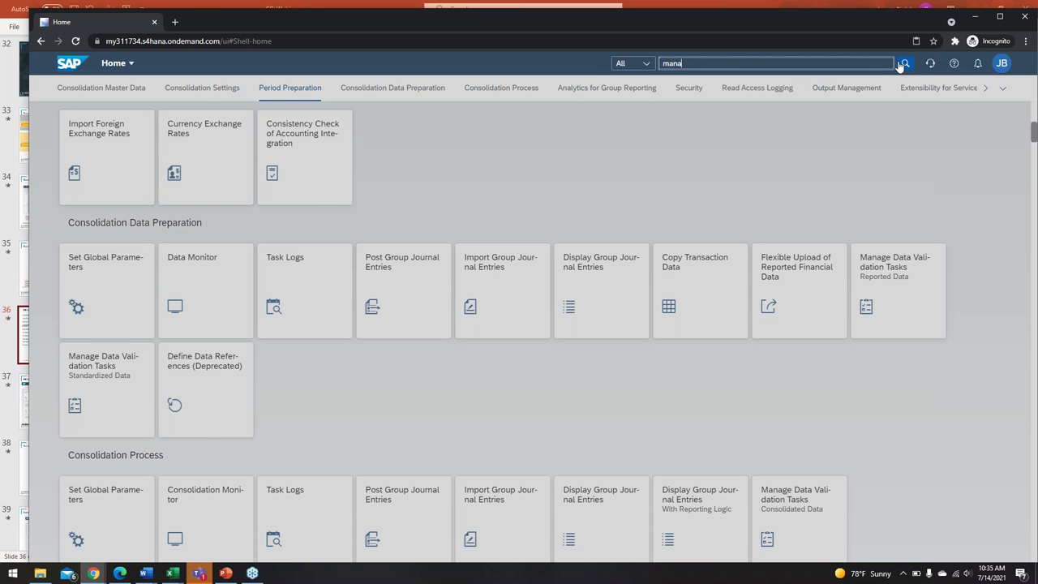
{"action": "type", "text": "ge your solution"}
{"action": "left_click", "coordinate": [899, 65]}
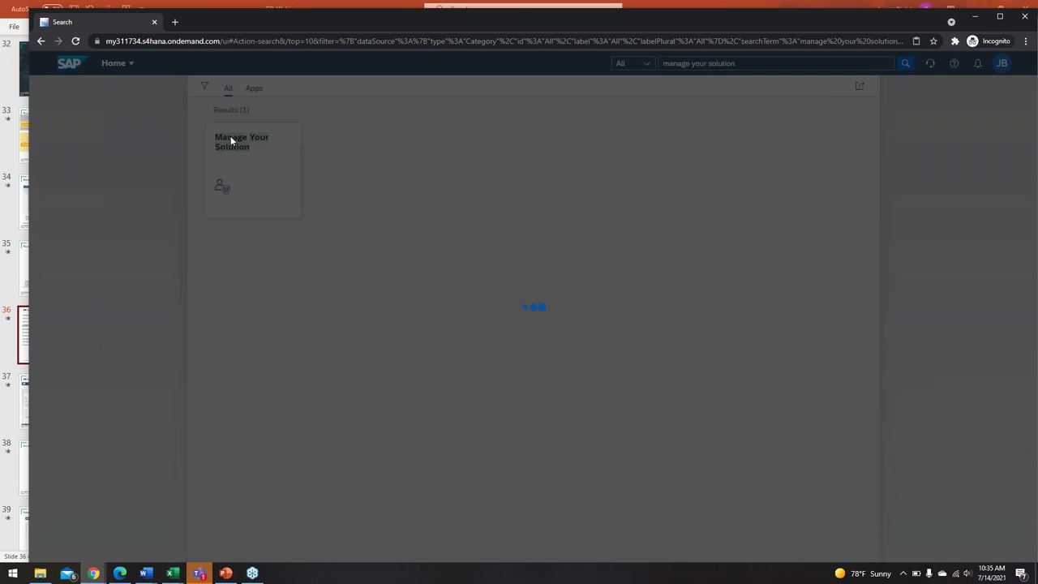
{"action": "left_click", "coordinate": [232, 146]}
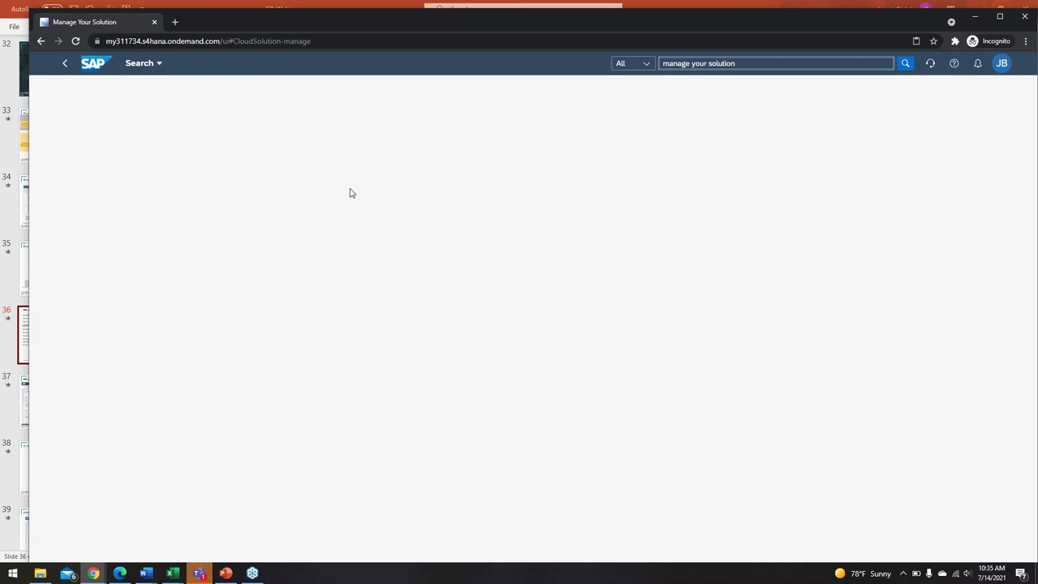
{"action": "left_click", "coordinate": [141, 248]}
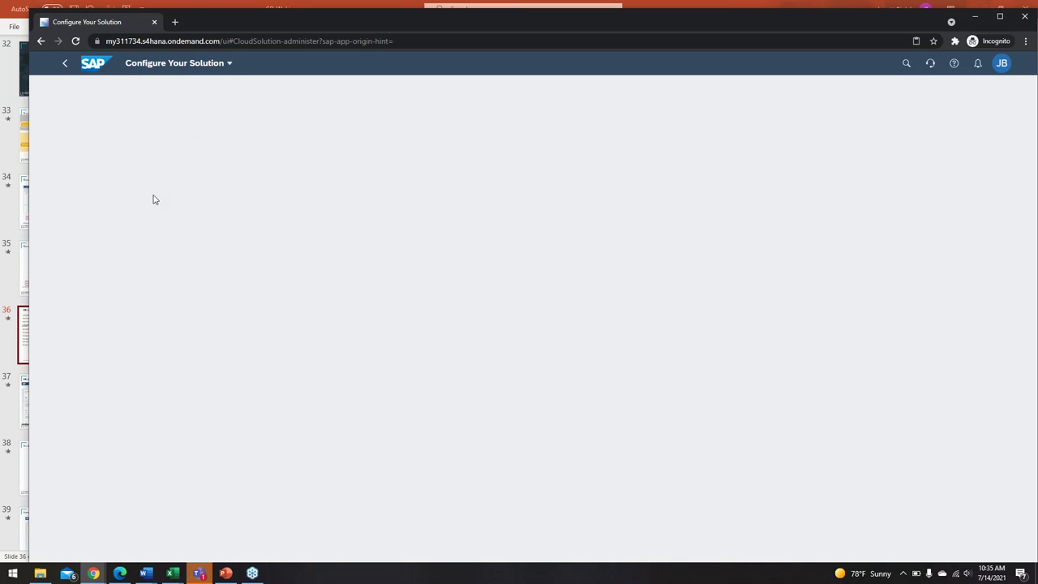
{"action": "left_click", "coordinate": [230, 65]}
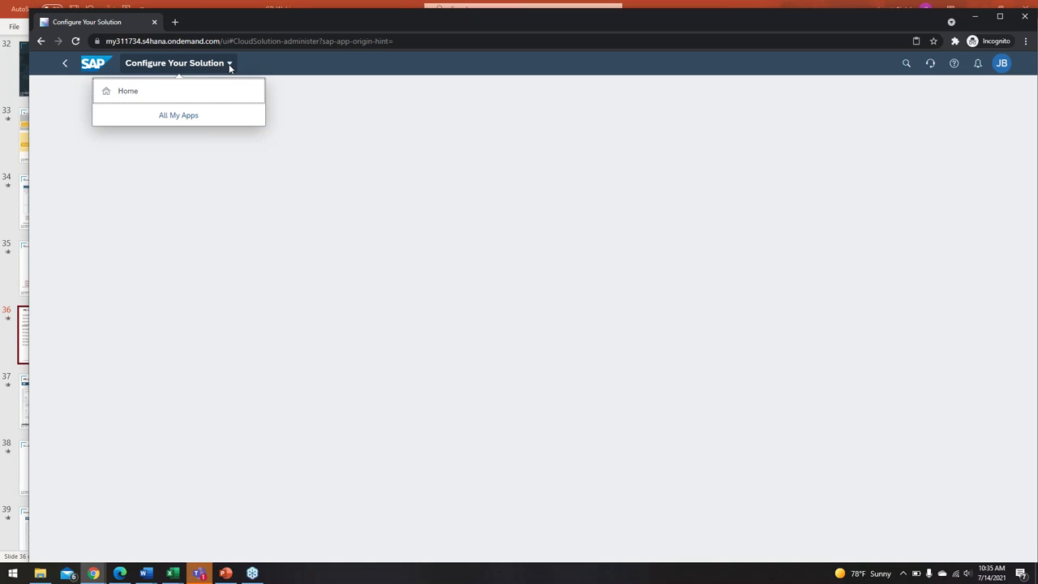
{"action": "left_click", "coordinate": [142, 92]}
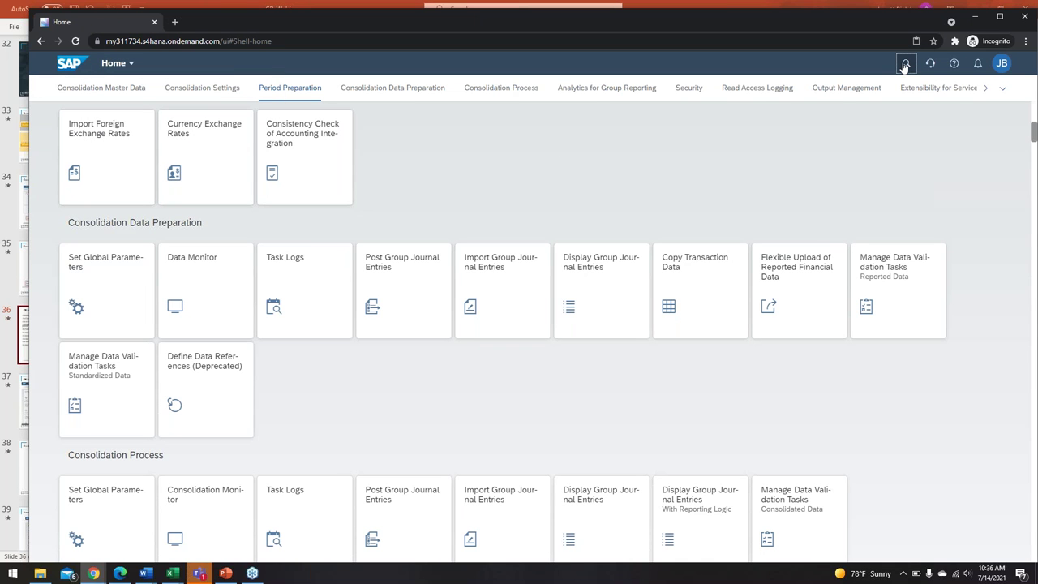
Search for "manage your solution", enter Configure Your Solution and review the configuration steps of the Corporate Close Data Processing item
{"action": "type", "text": "ma"}
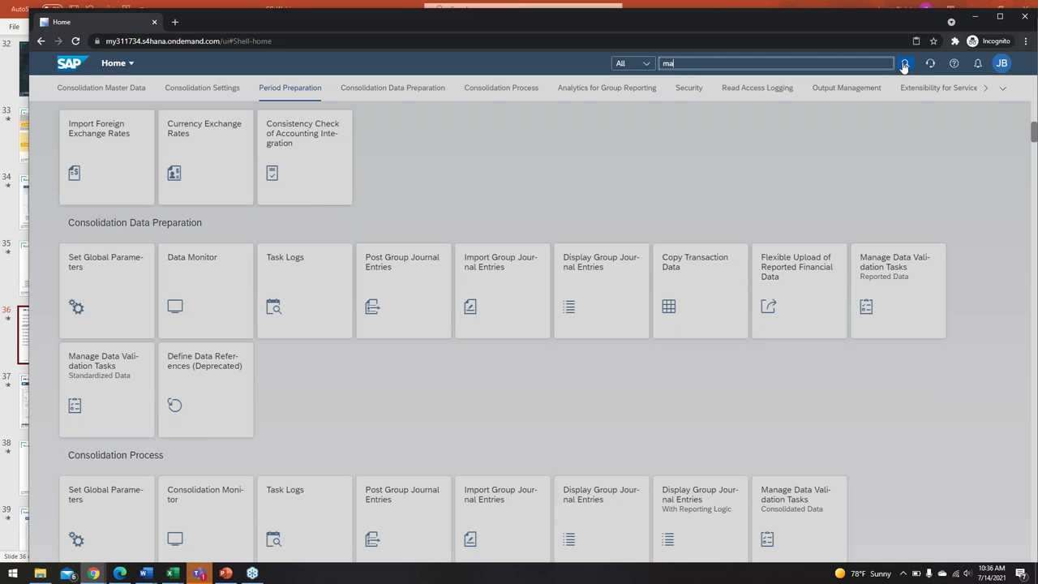
{"action": "type", "text": "nage your solution"}
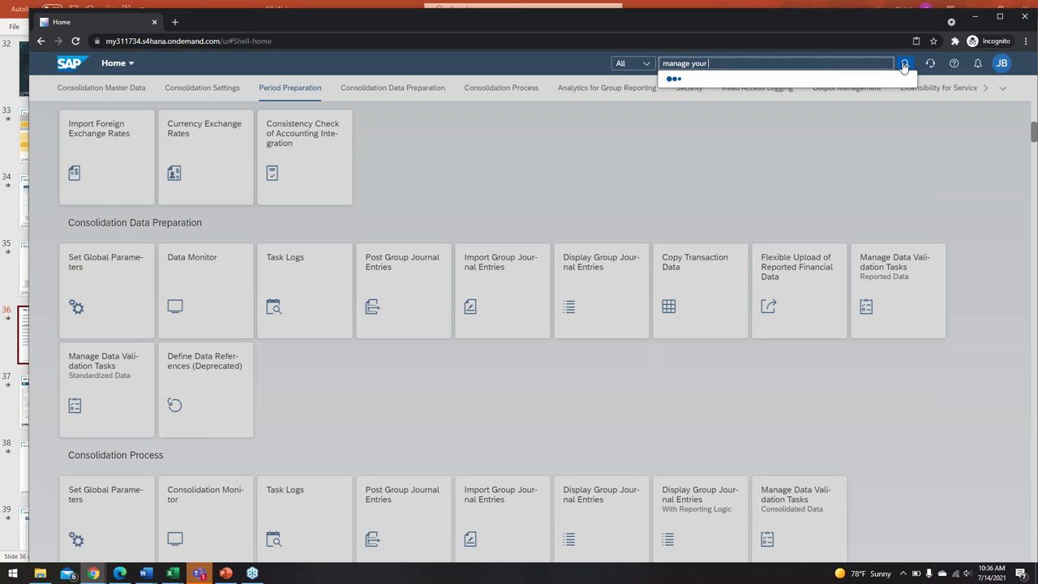
{"action": "key", "text": "Return"}
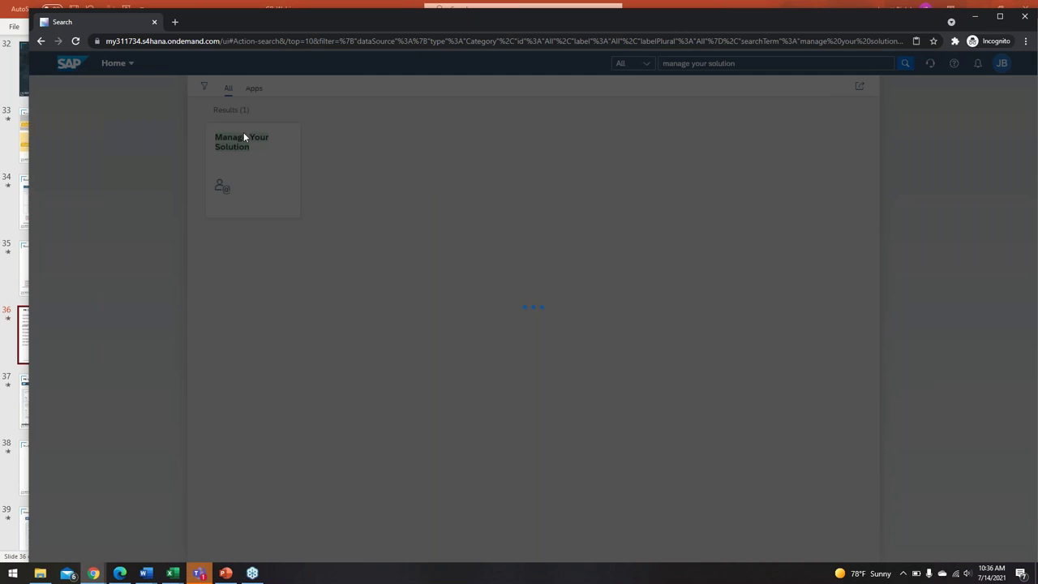
{"action": "left_click", "coordinate": [238, 147]}
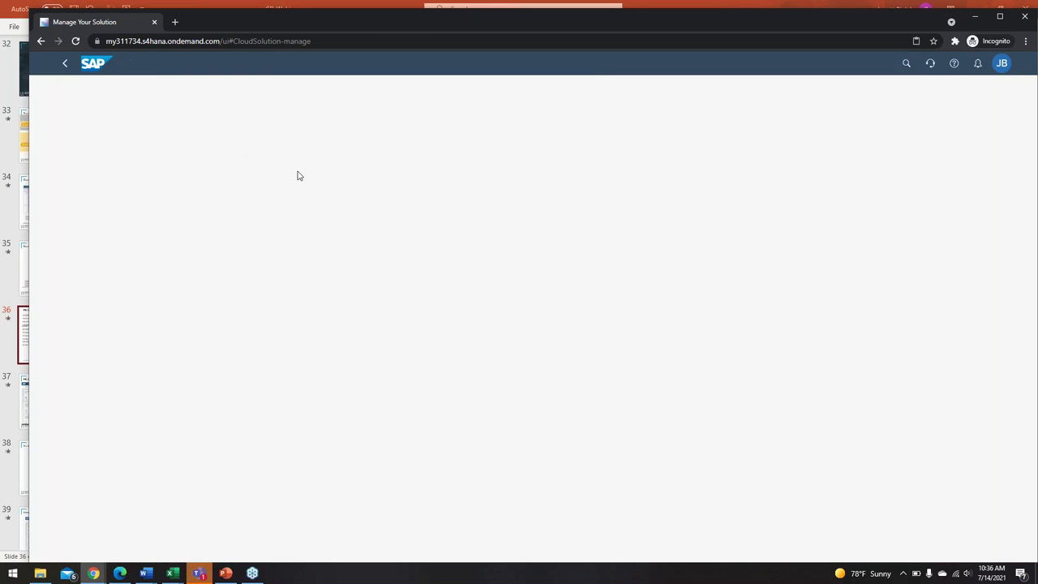
{"action": "left_click", "coordinate": [167, 266]}
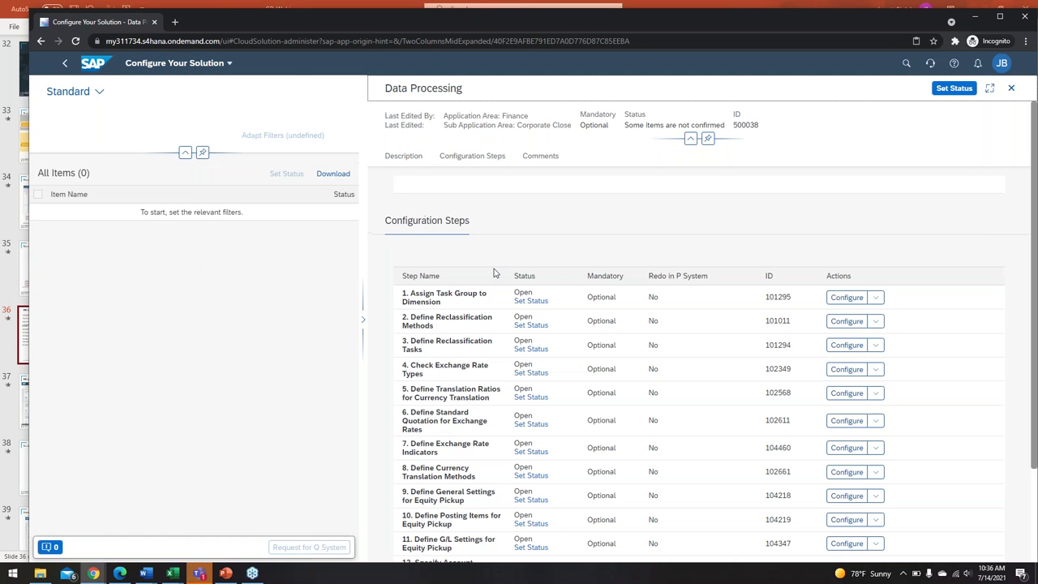
{"action": "scroll", "coordinate": [597, 283], "scroll_direction": "down", "scroll_amount": 2}
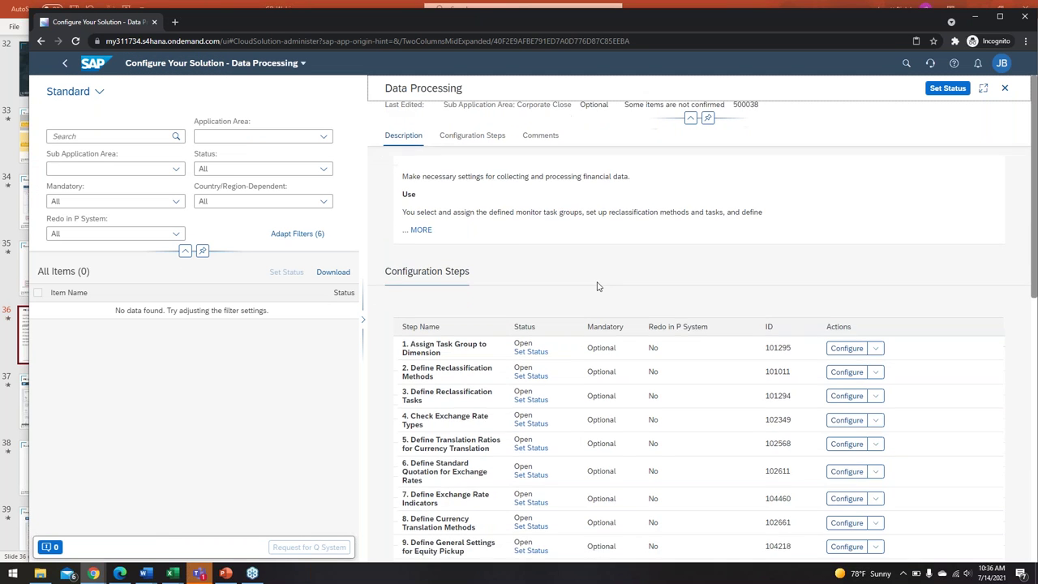
{"action": "scroll", "coordinate": [596, 285], "scroll_direction": "down", "scroll_amount": 1}
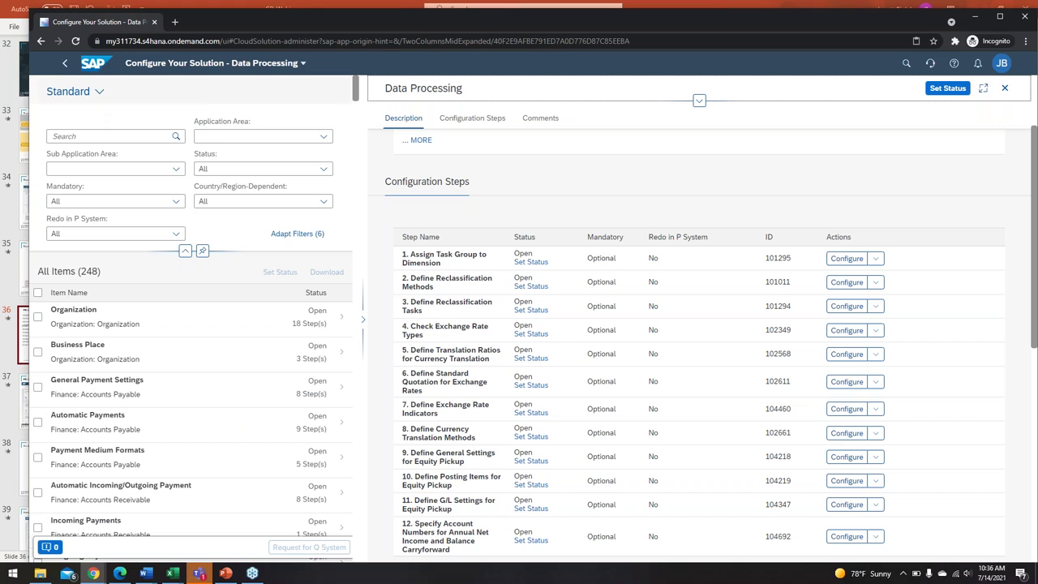
Go back to the full list of configuration items, open Cash Operations and examine its configuration steps
{"action": "left_click", "coordinate": [64, 63]}
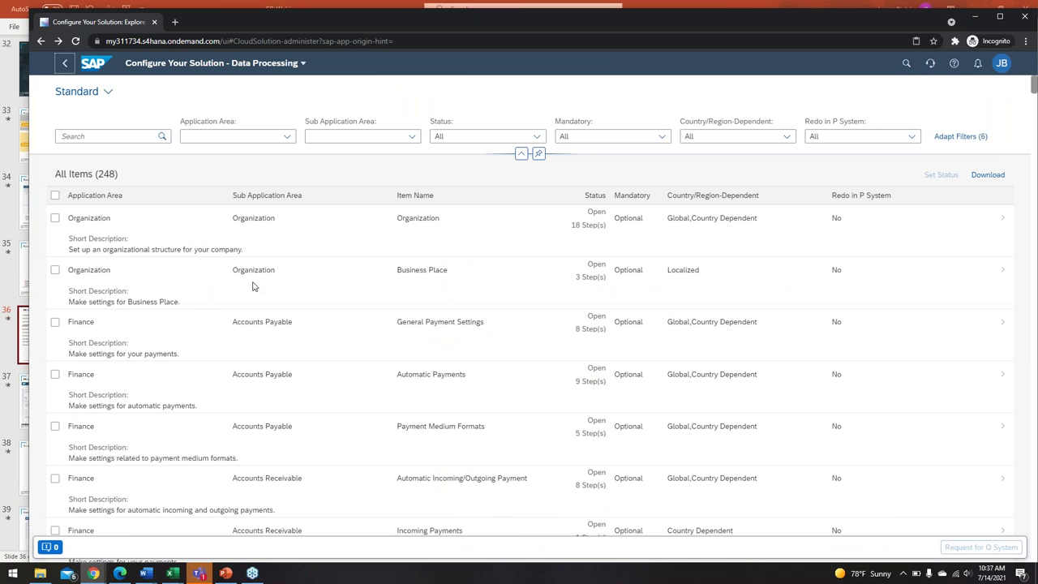
{"action": "scroll", "coordinate": [252, 286], "scroll_direction": "down", "scroll_amount": 15}
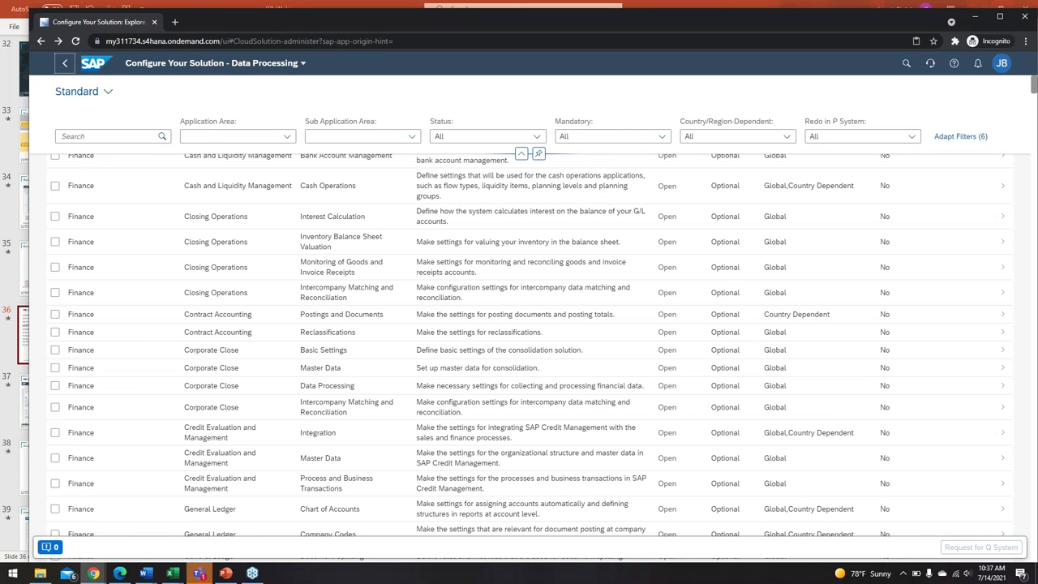
{"action": "left_click", "coordinate": [208, 355]}
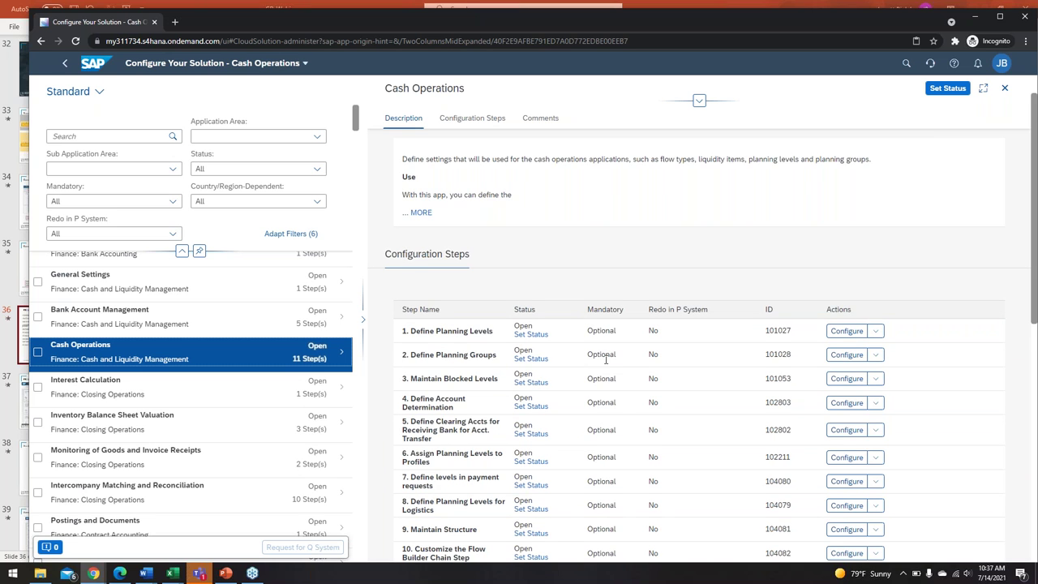
{"action": "scroll", "coordinate": [575, 354], "scroll_direction": "down", "scroll_amount": 2}
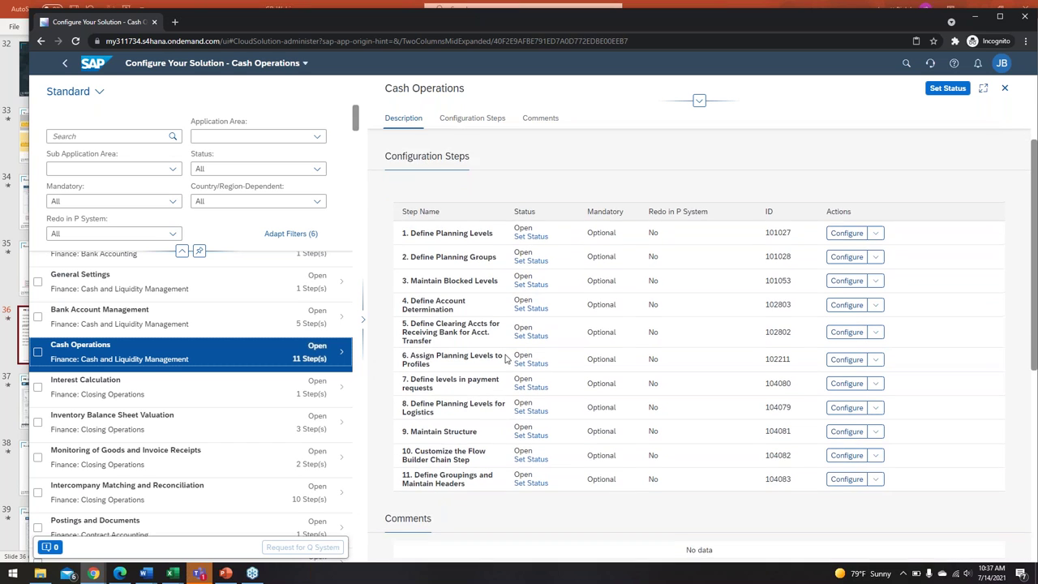
{"action": "scroll", "coordinate": [504, 358], "scroll_direction": "up", "scroll_amount": 1}
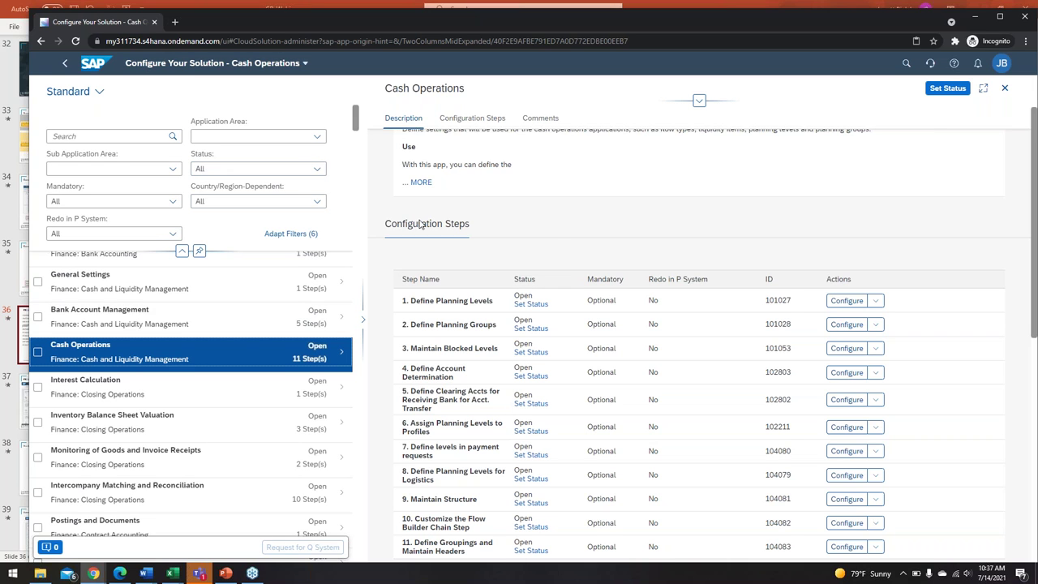
{"action": "scroll", "coordinate": [552, 284], "scroll_direction": "down", "scroll_amount": 1}
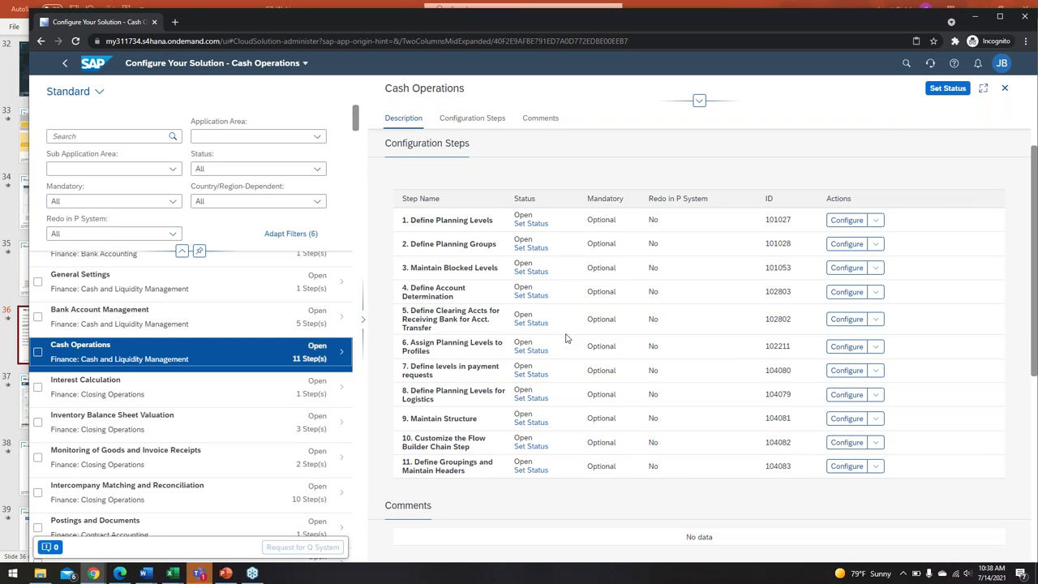
{"action": "scroll", "coordinate": [567, 338], "scroll_direction": "up", "scroll_amount": 2}
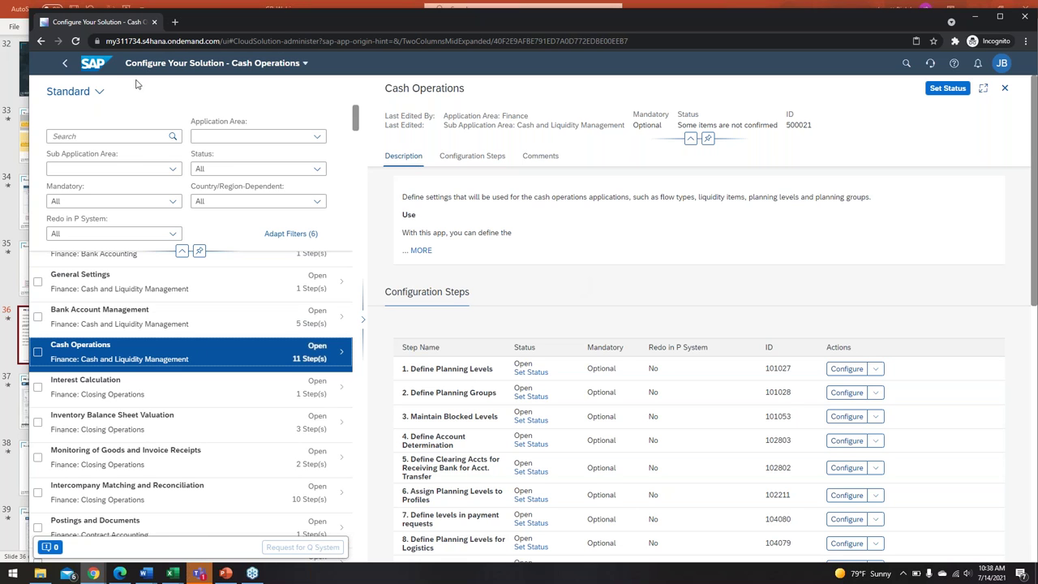
Leave Cash Operations, open the Corporate Close Basic Settings item and display its Define Versions configuration
{"action": "left_click", "coordinate": [64, 65]}
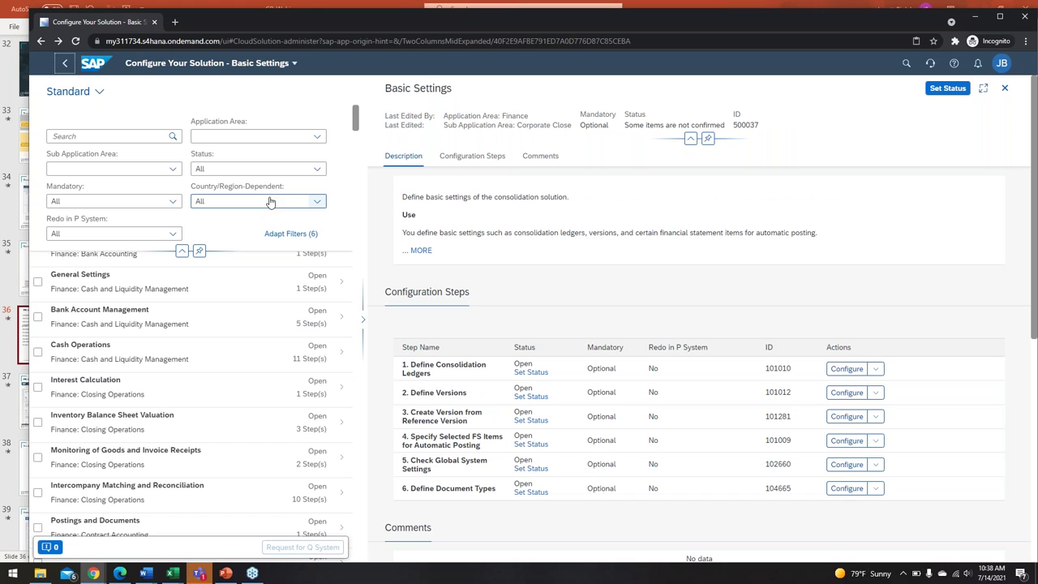
{"action": "left_click", "coordinate": [840, 394]}
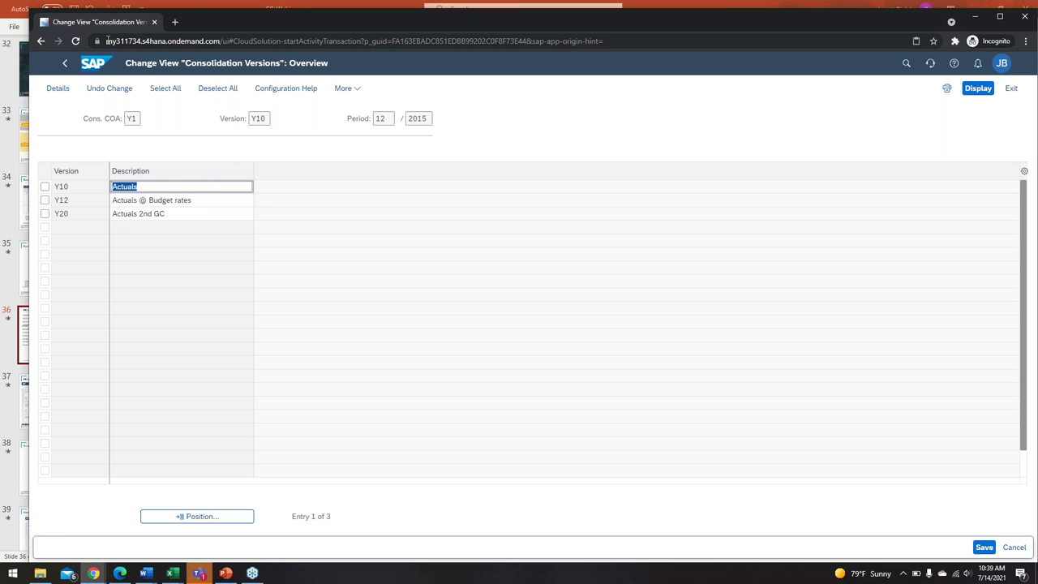
Return to the home page and open the Data Monitor for consolidation group CGR22
{"action": "left_click", "coordinate": [96, 68]}
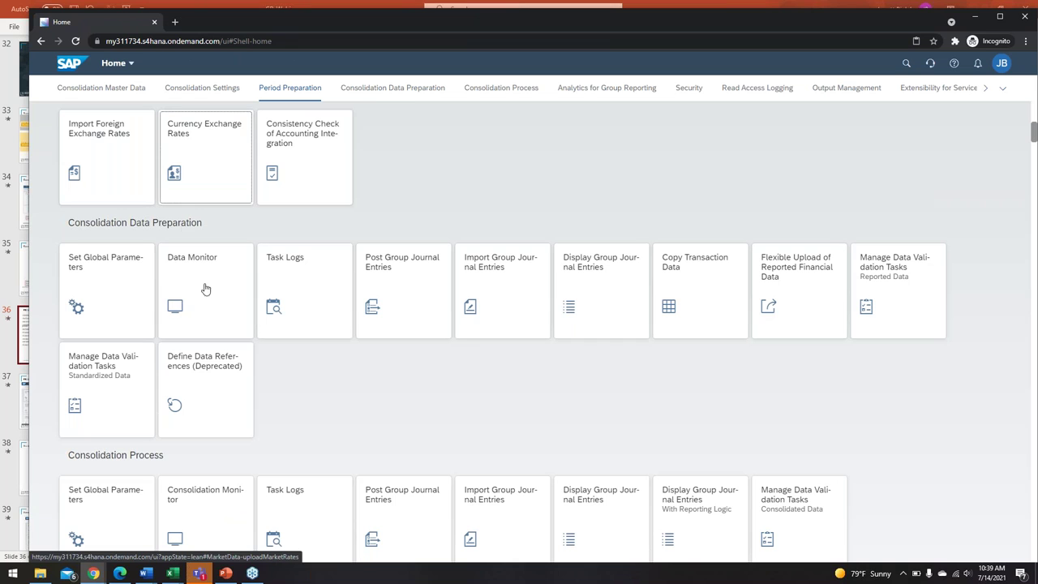
{"action": "left_click", "coordinate": [205, 292]}
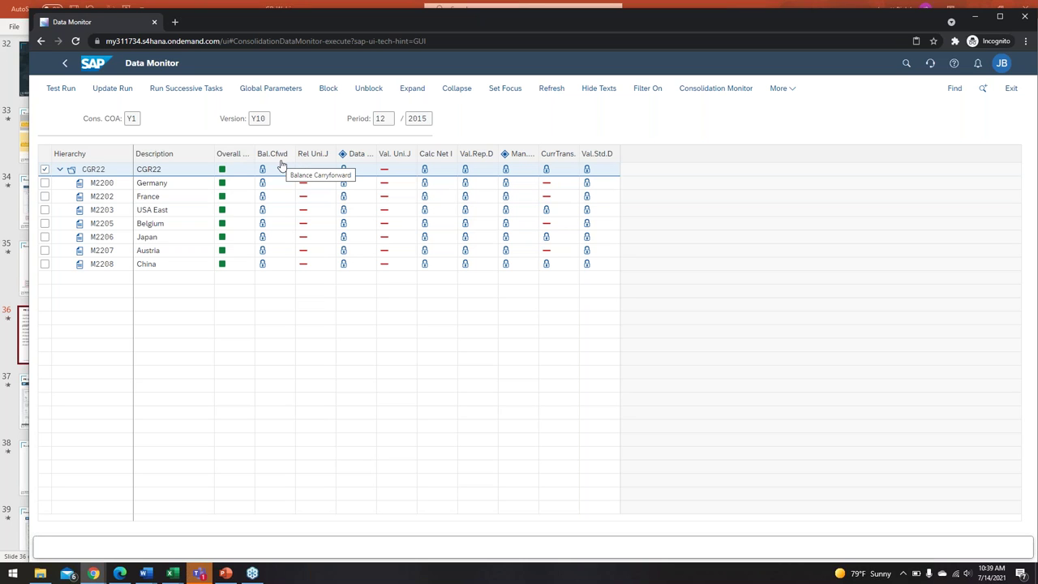
Unblock the Calc Net Income task for consolidation group CGR22 and execute it as an update run
{"action": "left_click", "coordinate": [426, 171]}
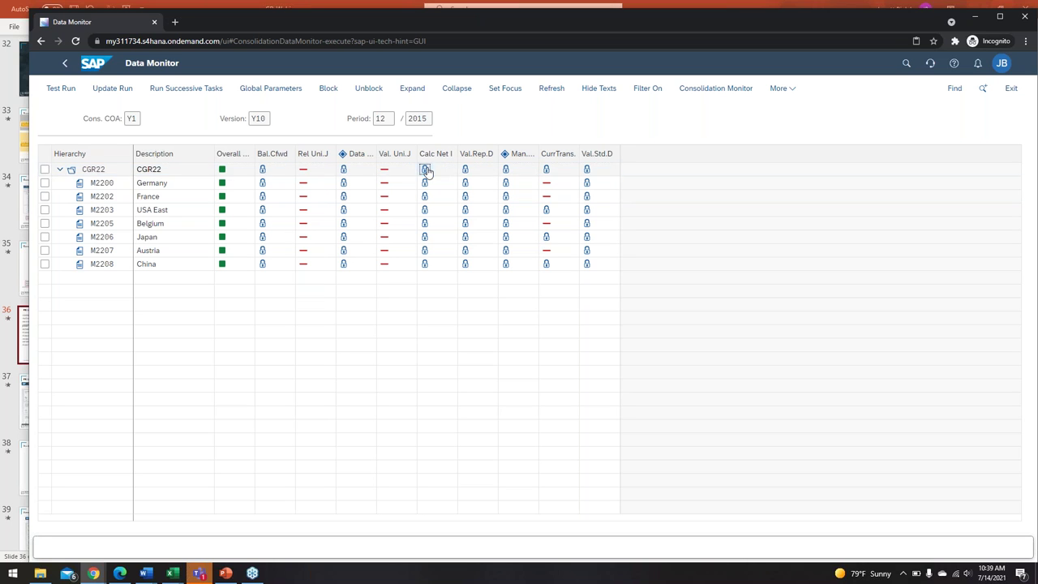
{"action": "left_click", "coordinate": [358, 89]}
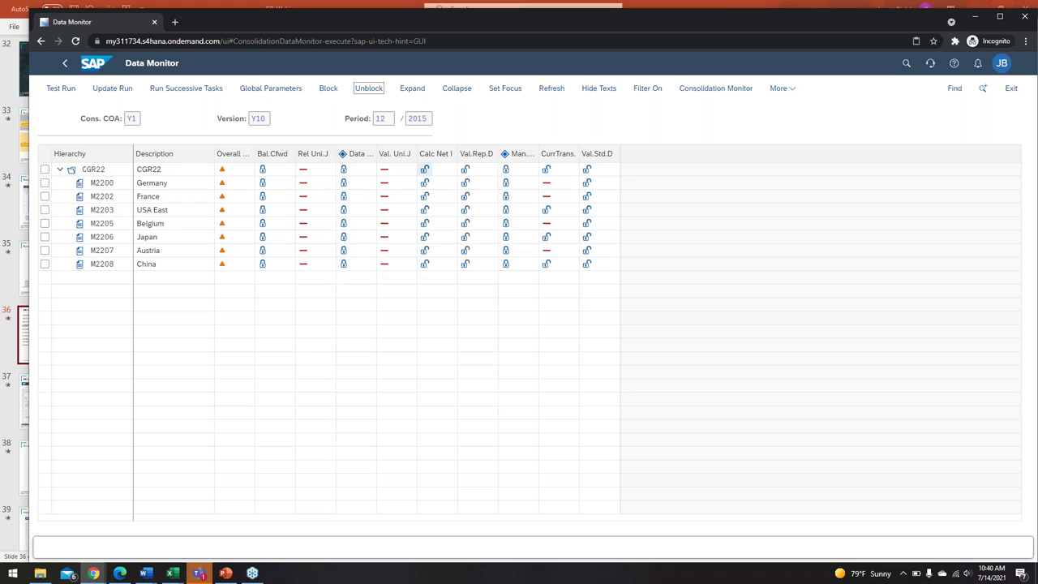
{"action": "left_click", "coordinate": [432, 174]}
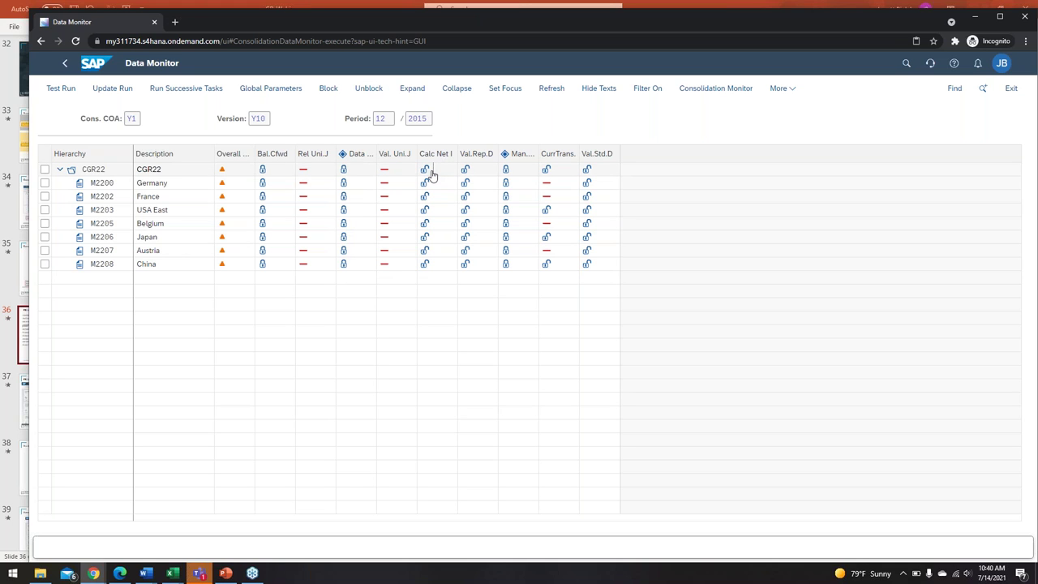
{"action": "left_click", "coordinate": [429, 173]}
{"action": "right_click", "coordinate": [428, 172]}
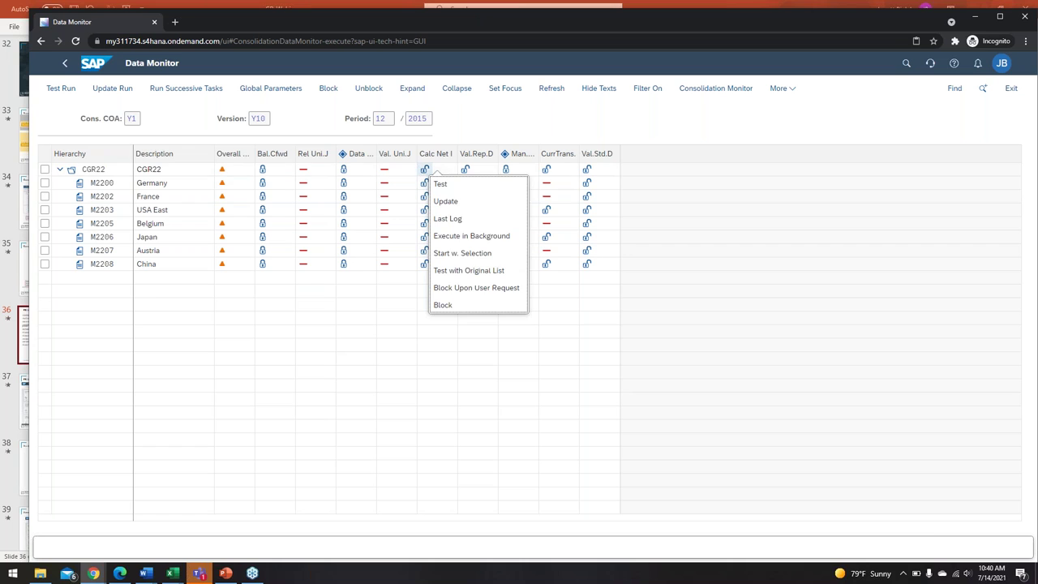
{"action": "left_click", "coordinate": [447, 201]}
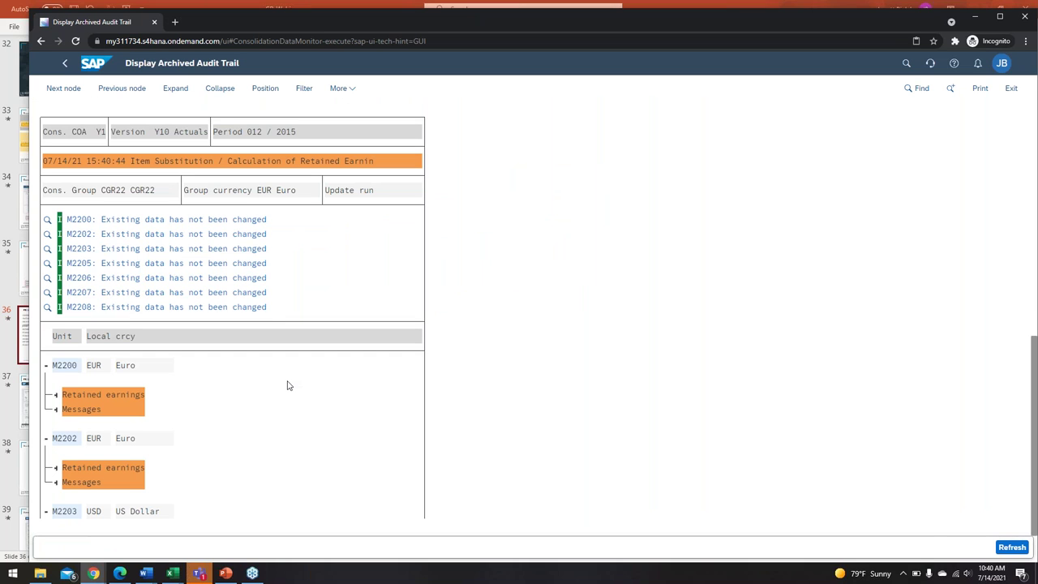
Examine the retained earnings postings of units M2205 and M2206 in the audit trail and return to the Data Monitor
{"action": "scroll", "coordinate": [286, 385], "scroll_direction": "down", "scroll_amount": 5}
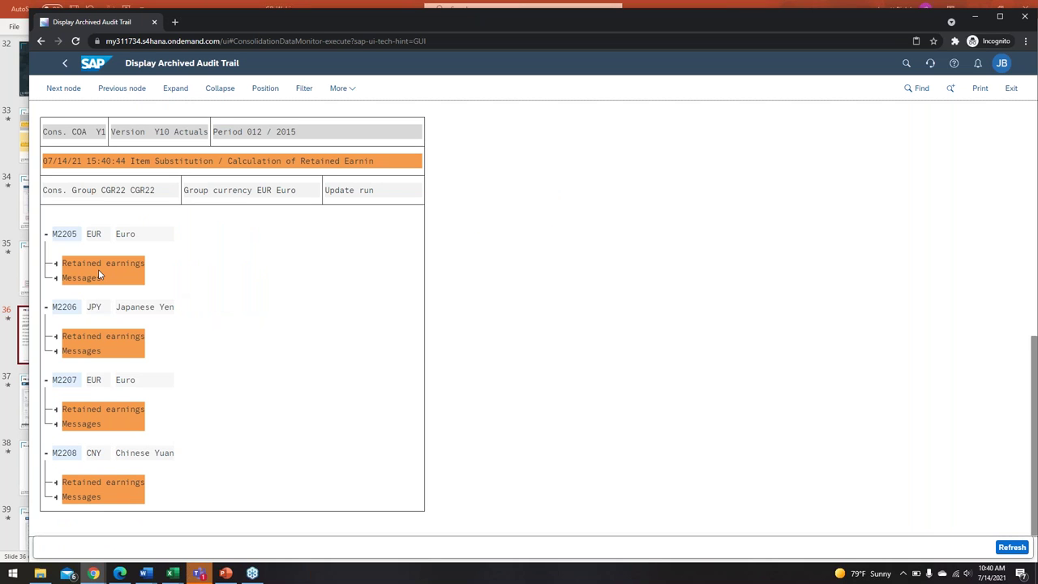
{"action": "double_click", "coordinate": [70, 263]}
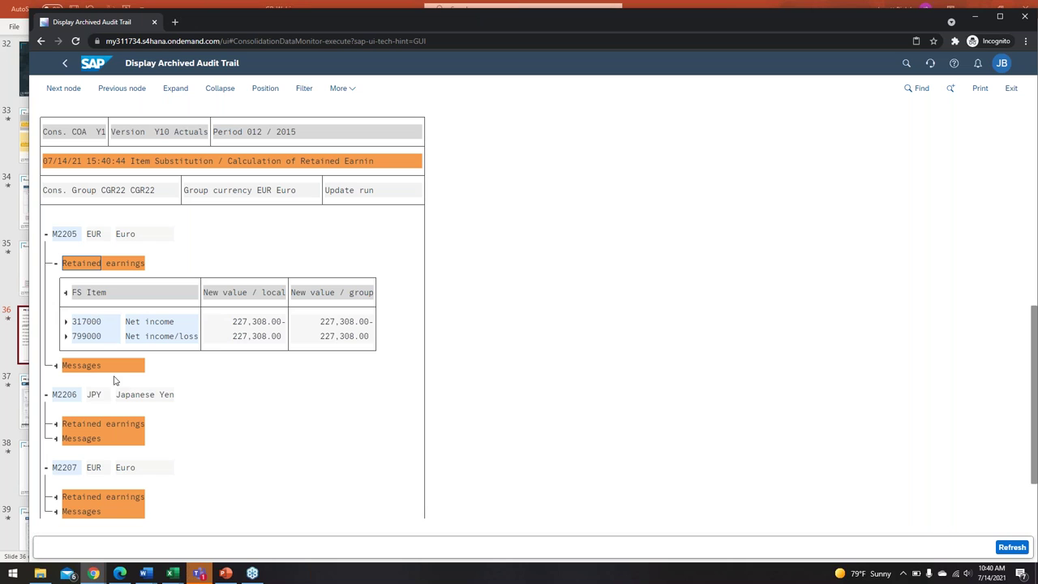
{"action": "left_click", "coordinate": [86, 423]}
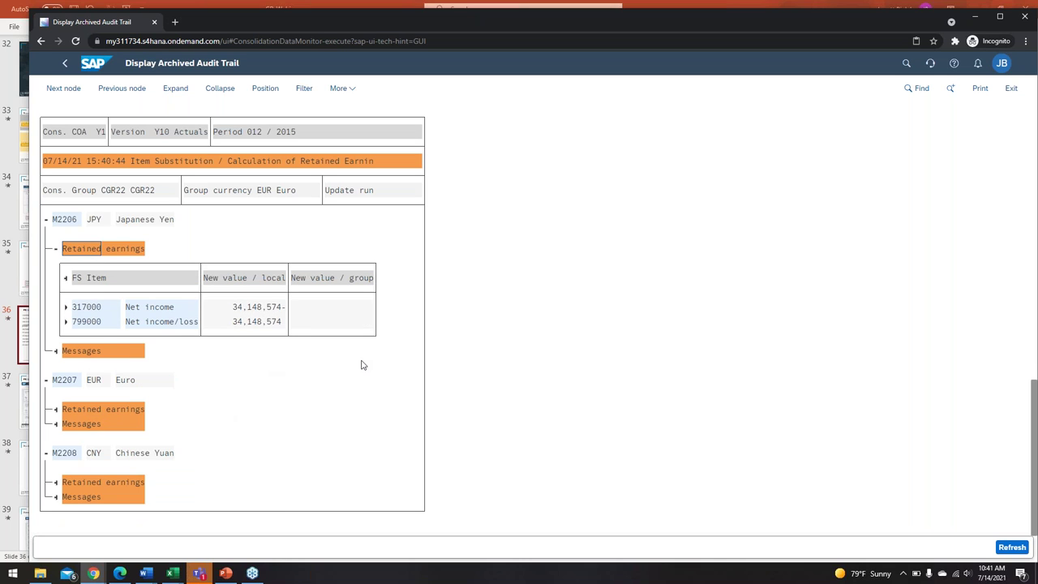
{"action": "scroll", "coordinate": [284, 305], "scroll_direction": "up", "scroll_amount": 1}
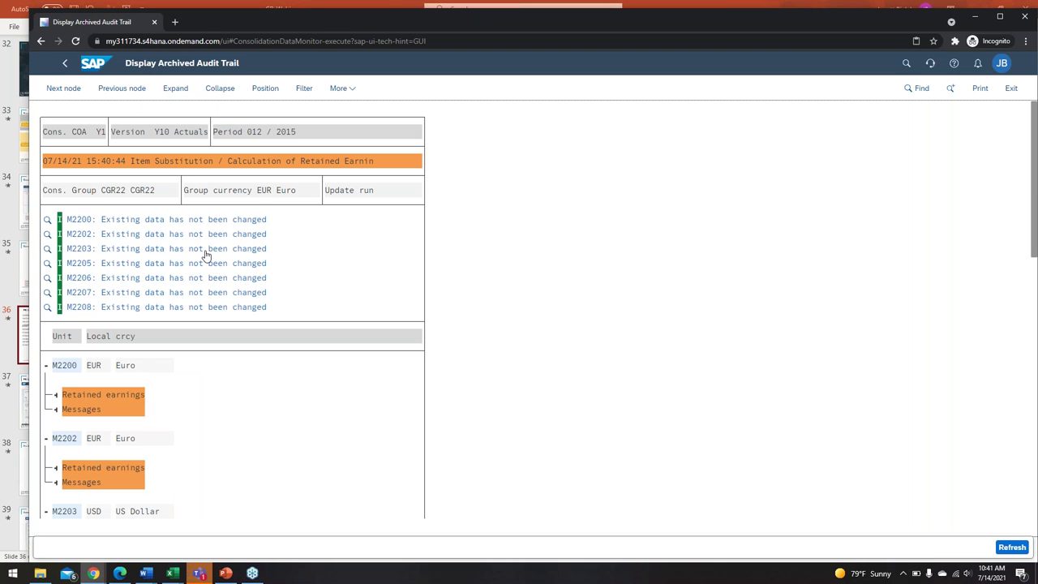
{"action": "left_click", "coordinate": [64, 65]}
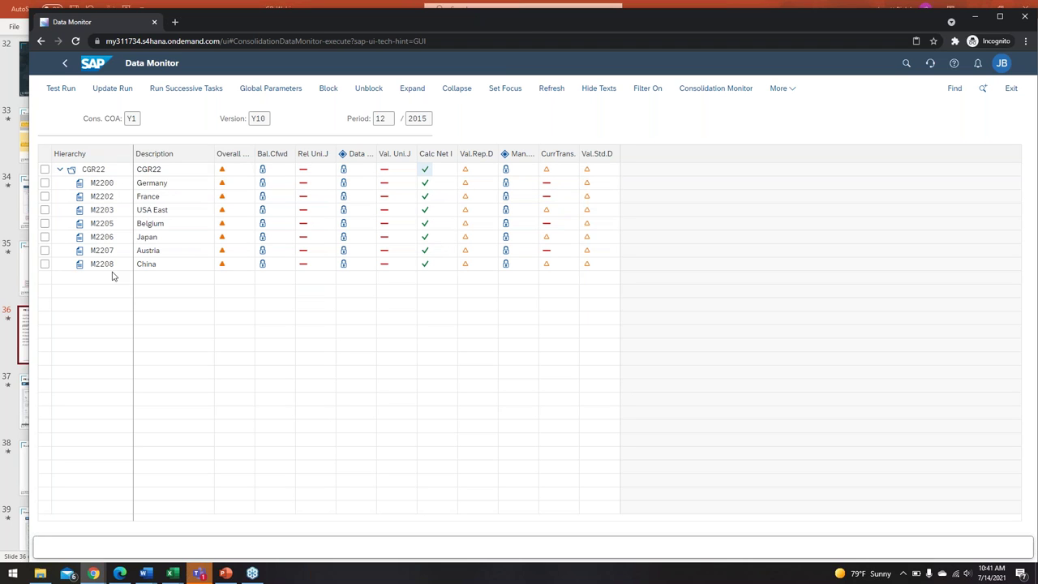
Try to start an update run of the Val.Rep.D task from its column heading
{"action": "left_click", "coordinate": [471, 173]}
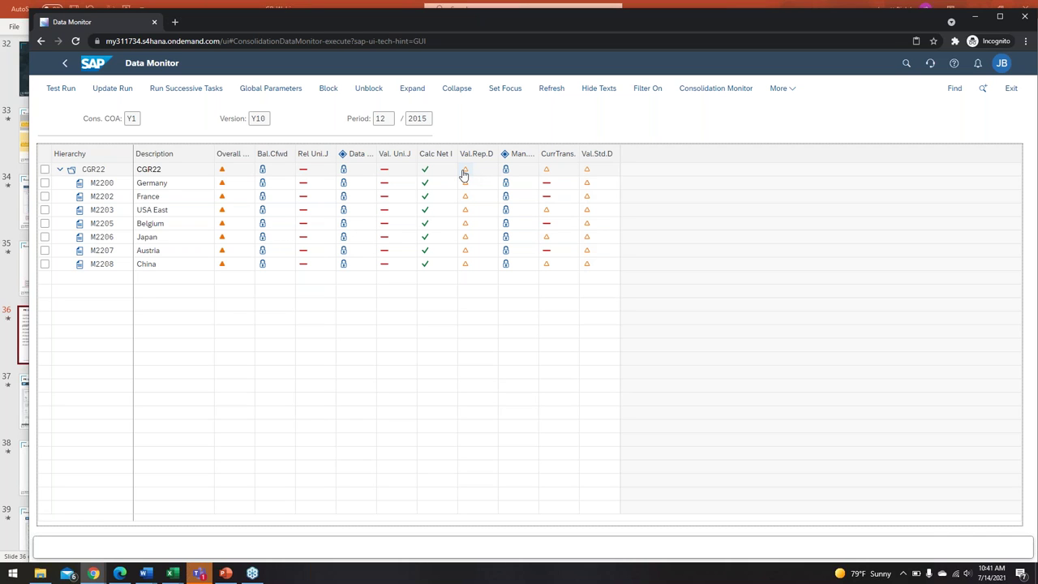
{"action": "left_click", "coordinate": [464, 174]}
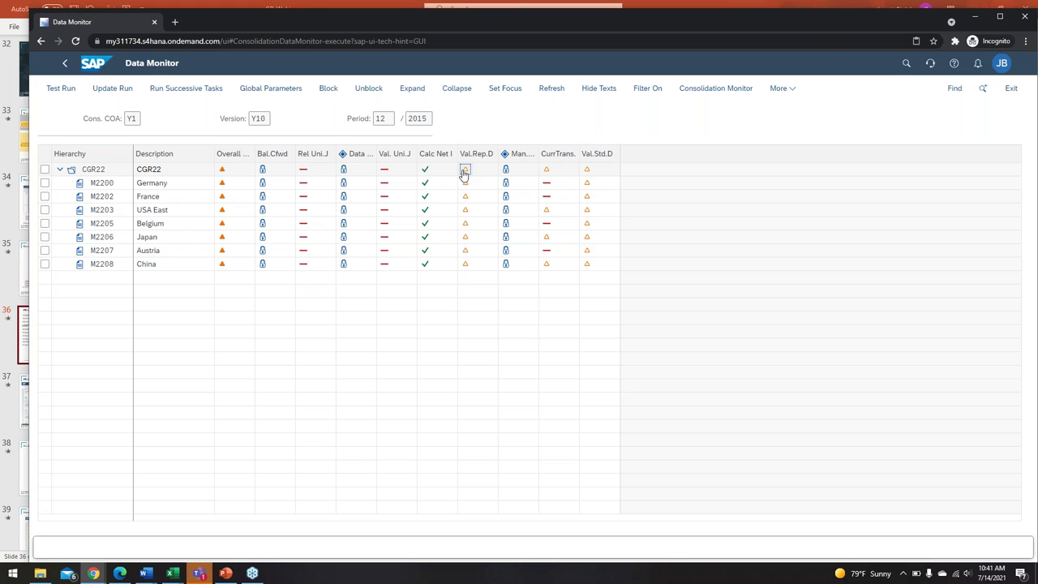
{"action": "left_click", "coordinate": [464, 172]}
{"action": "left_click", "coordinate": [478, 185]}
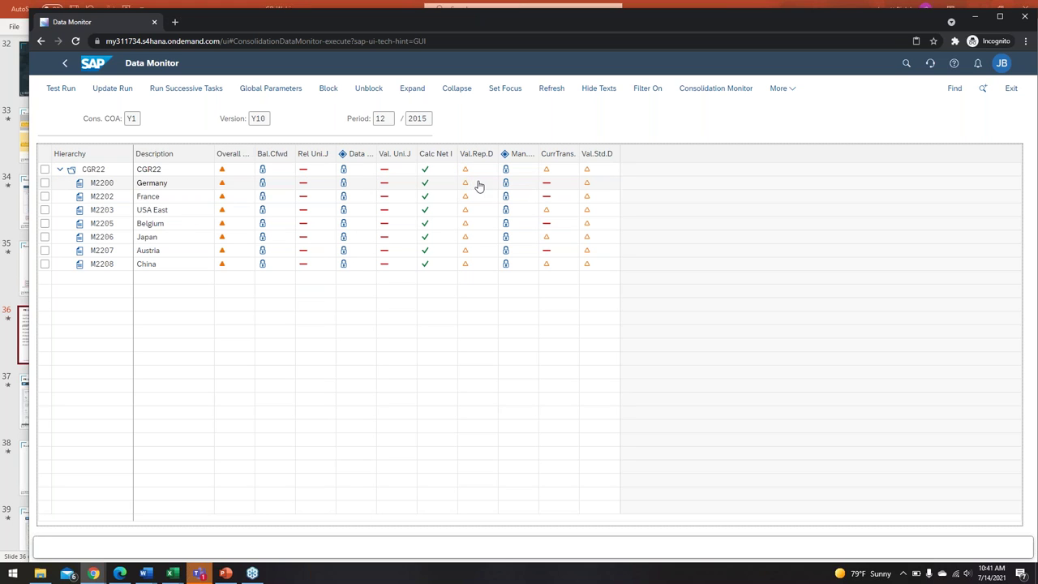
{"action": "left_click", "coordinate": [478, 154]}
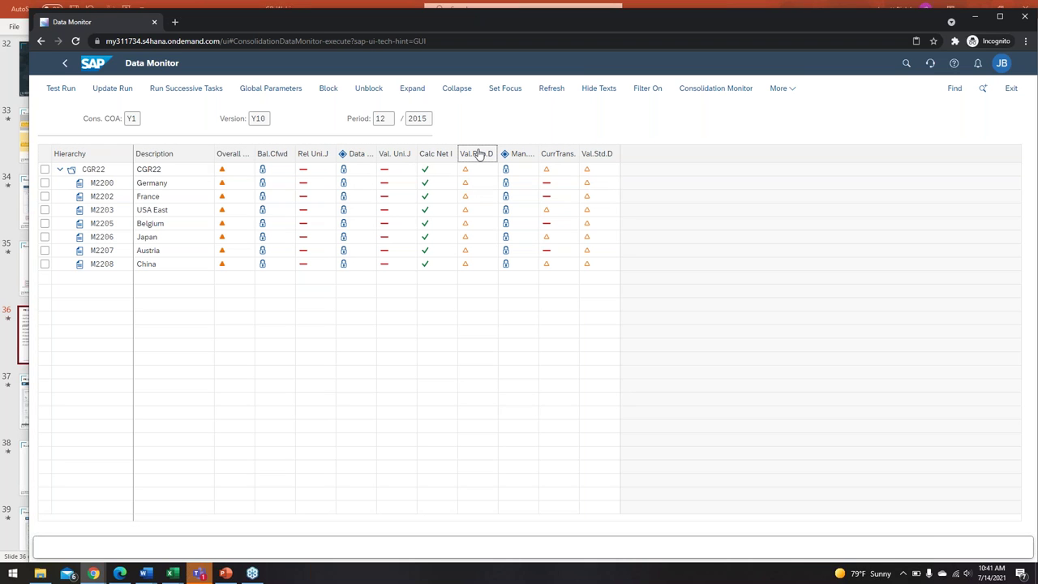
{"action": "right_click", "coordinate": [479, 154]}
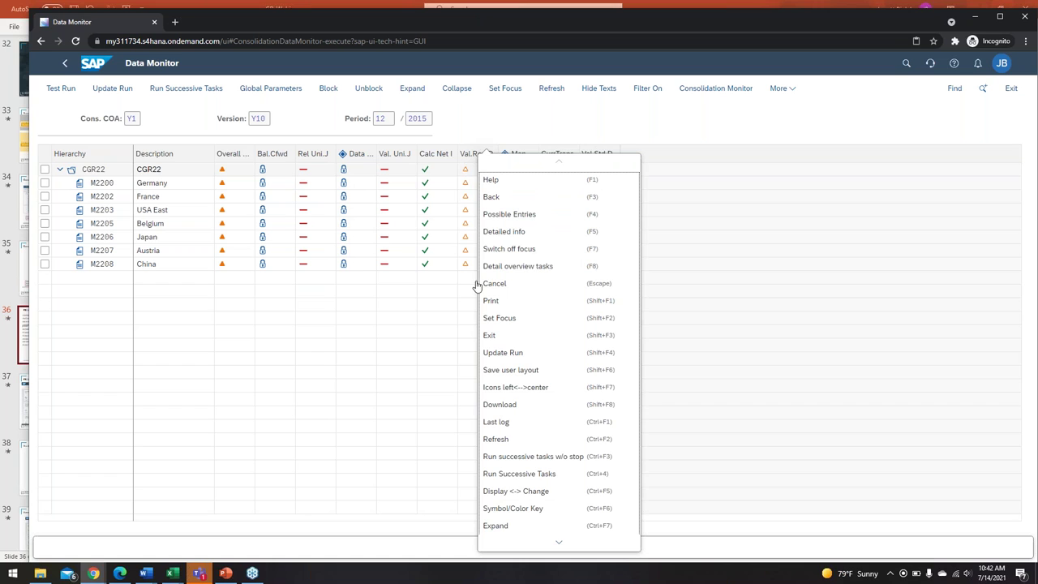
{"action": "left_click", "coordinate": [502, 355]}
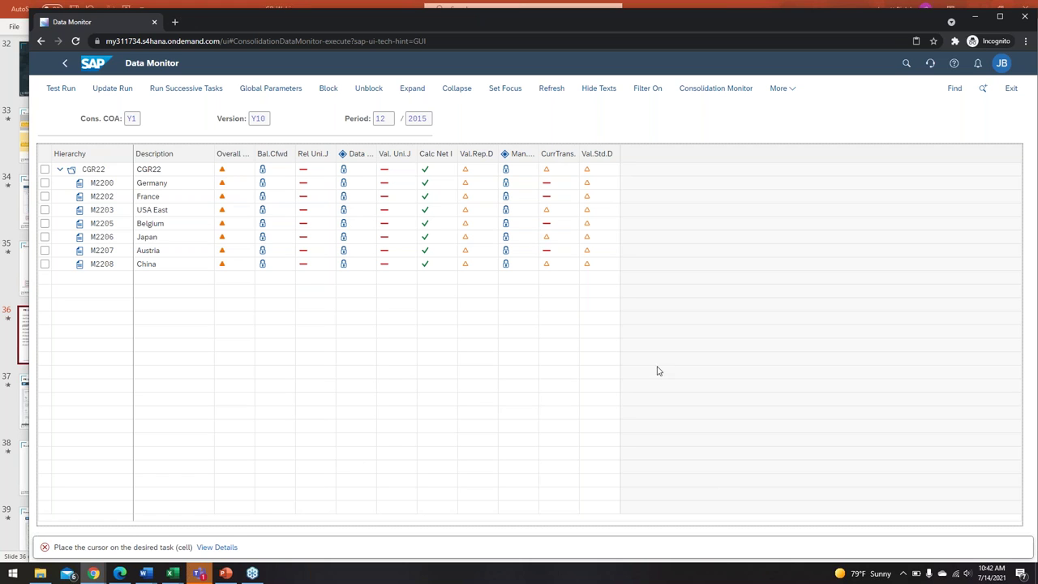
Execute the Val.Rep.D reported data validation task for consolidation group CGR22 as an update run
{"action": "left_click", "coordinate": [475, 175]}
{"action": "left_click", "coordinate": [475, 175]}
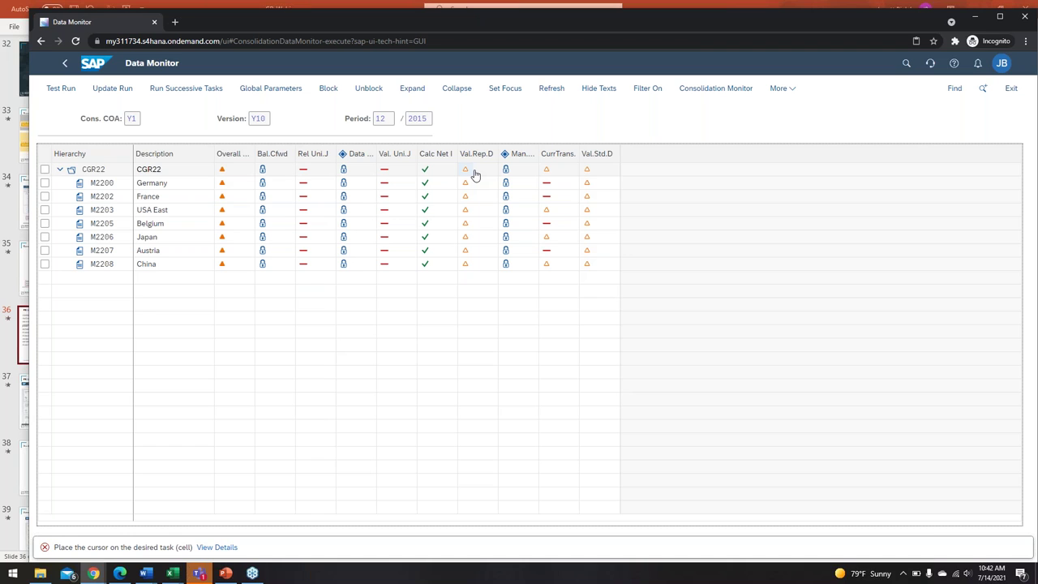
{"action": "left_click", "coordinate": [467, 170]}
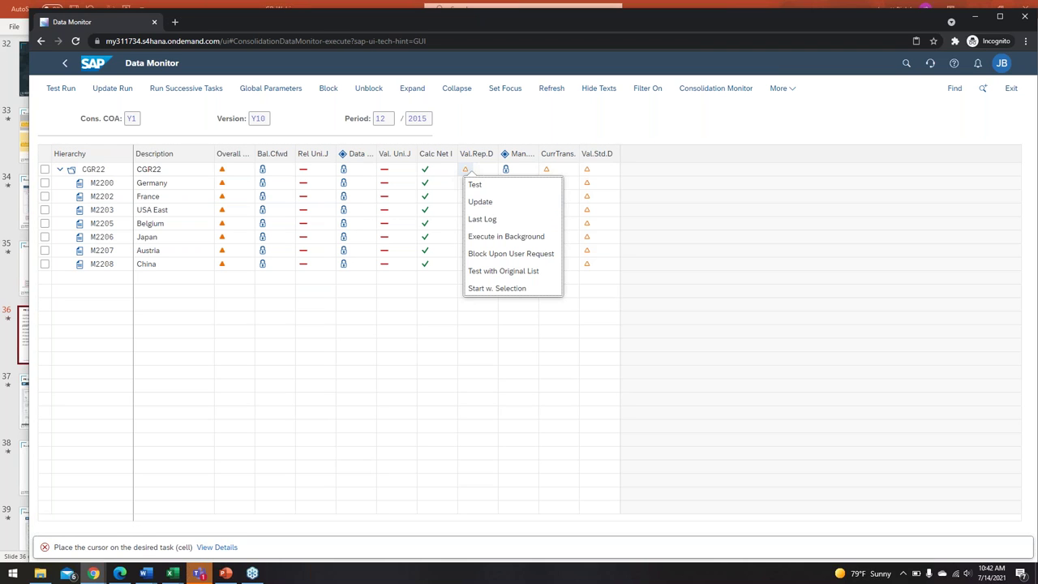
{"action": "left_click", "coordinate": [480, 201]}
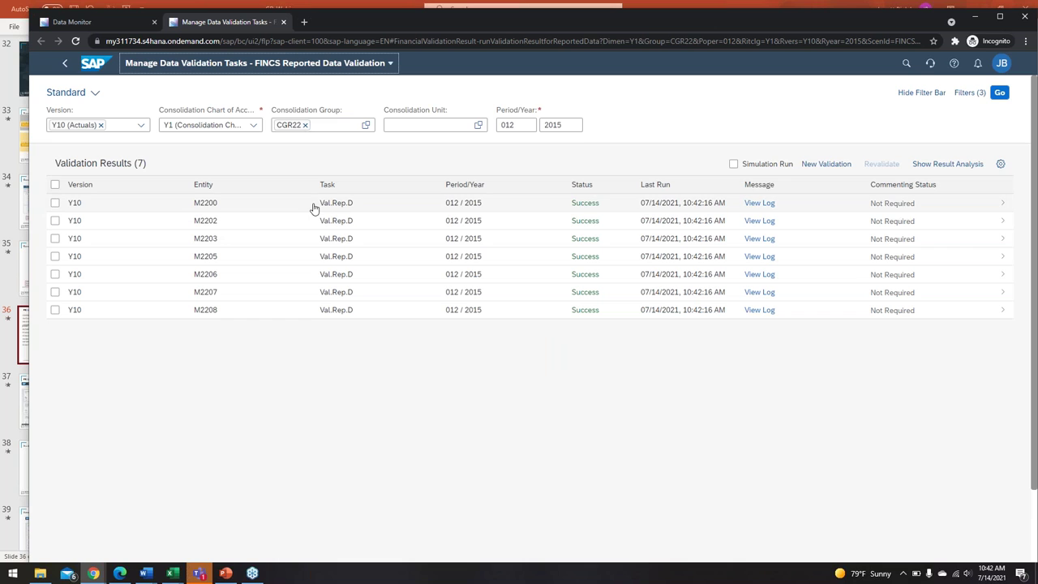
Open the validation results of entity M2200 and review its result details
{"action": "left_click", "coordinate": [965, 209]}
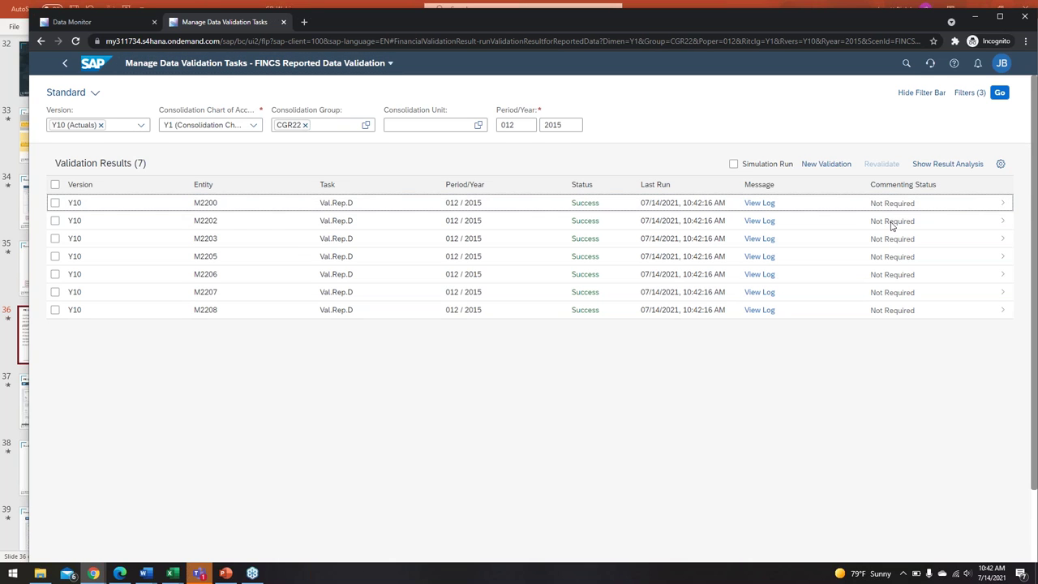
{"action": "left_click", "coordinate": [971, 207]}
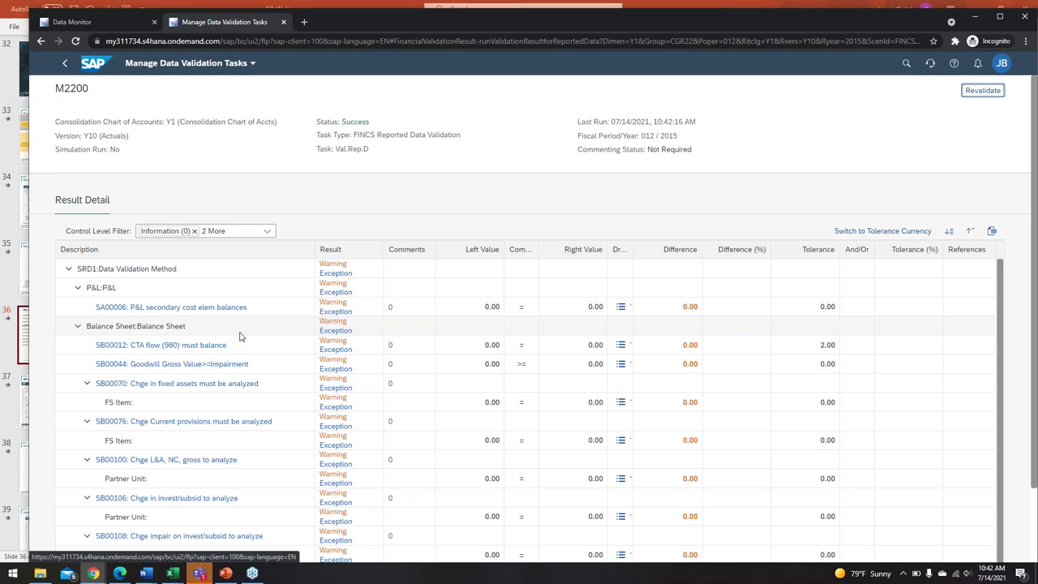
{"action": "scroll", "coordinate": [240, 335], "scroll_direction": "down", "scroll_amount": 2}
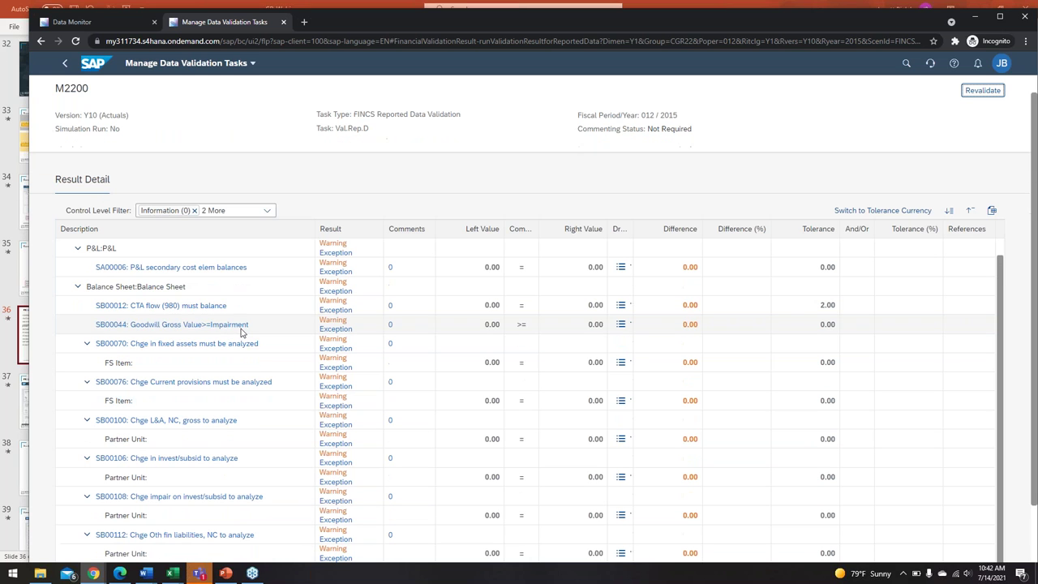
Open validation rule SB00012, CTA flow (980) must balance, and examine its general information and rule expression
{"action": "left_click", "coordinate": [194, 306]}
{"action": "left_click", "coordinate": [193, 308]}
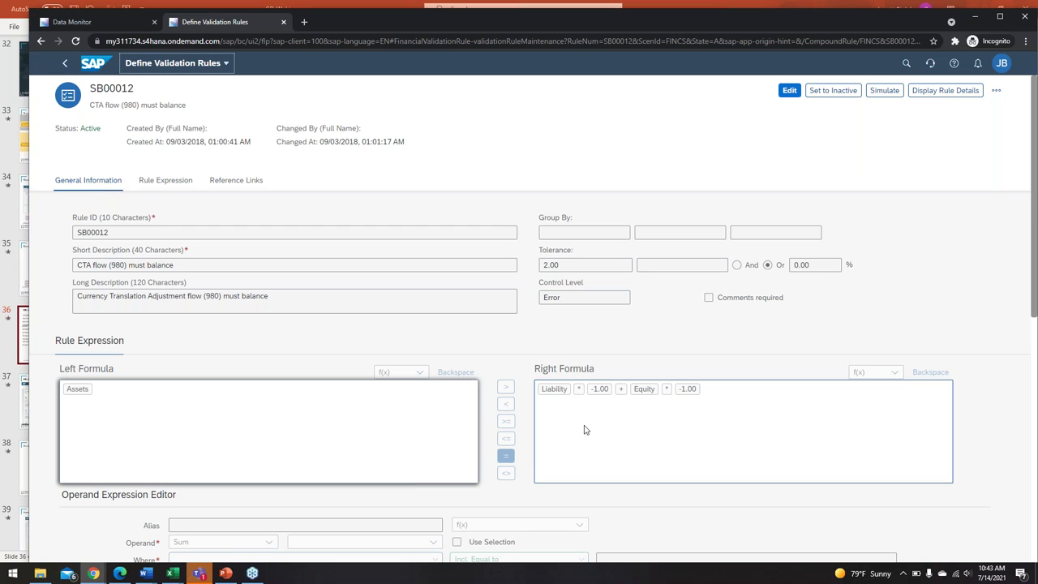
{"action": "scroll", "coordinate": [586, 429], "scroll_direction": "down", "scroll_amount": 1}
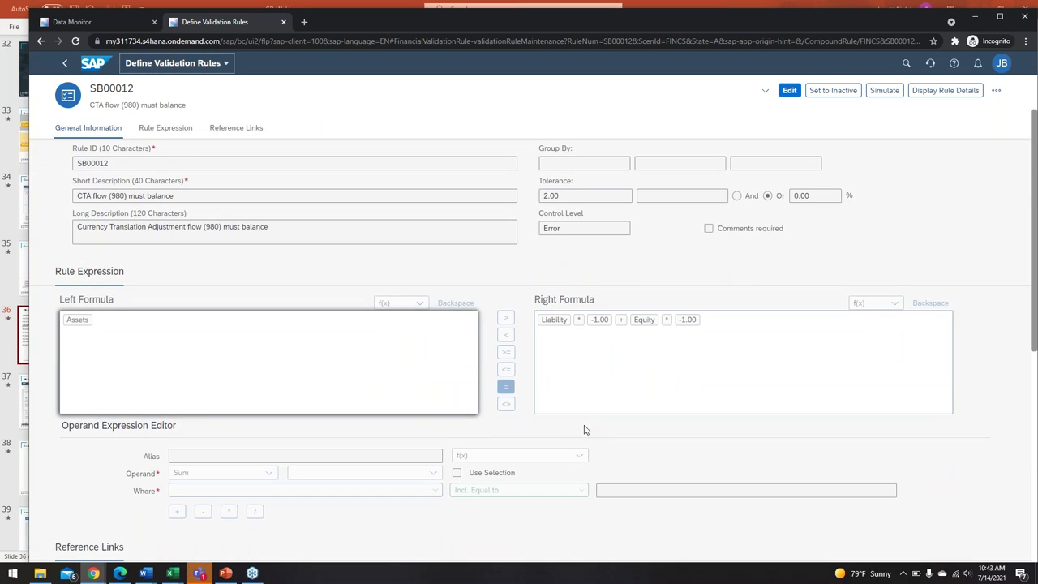
{"action": "scroll", "coordinate": [584, 429], "scroll_direction": "up", "scroll_amount": 1}
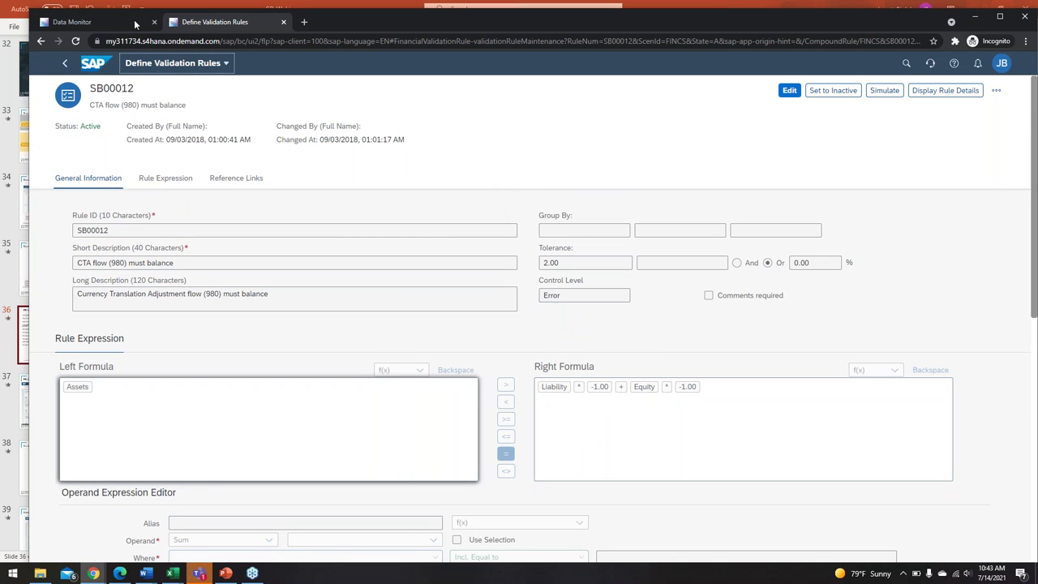
Go back to the home page and reopen the Data Monitor from the consolidation apps
{"action": "left_click", "coordinate": [95, 65]}
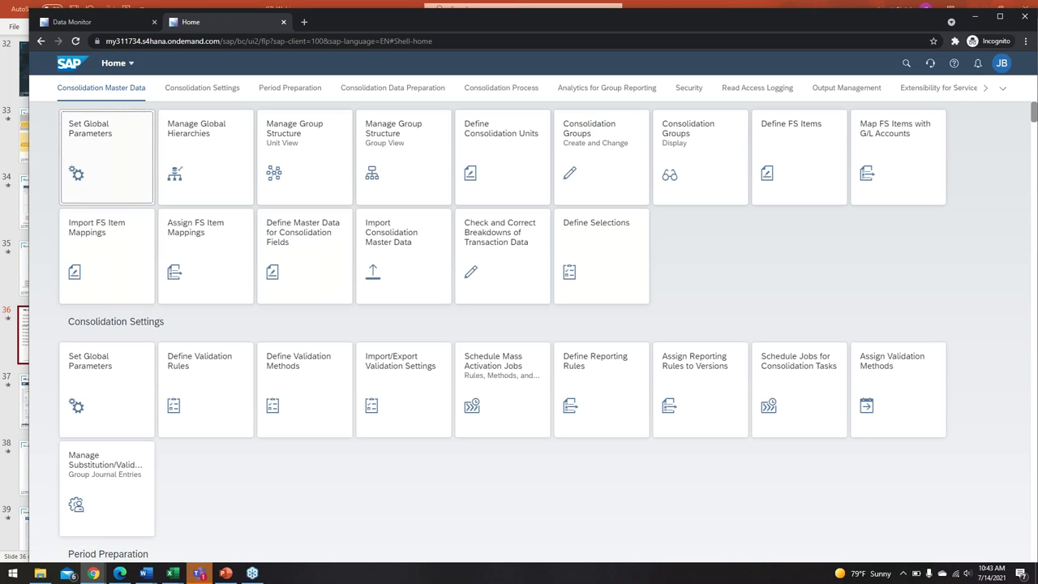
{"action": "scroll", "coordinate": [195, 352], "scroll_direction": "down", "scroll_amount": 2}
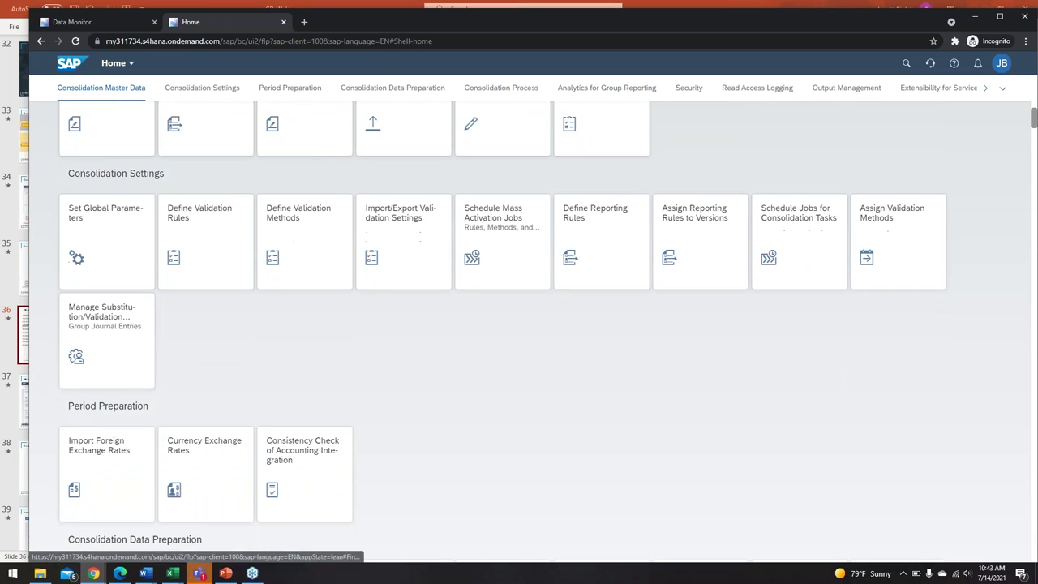
{"action": "scroll", "coordinate": [206, 454], "scroll_direction": "down", "scroll_amount": 2}
{"action": "left_click", "coordinate": [207, 459]}
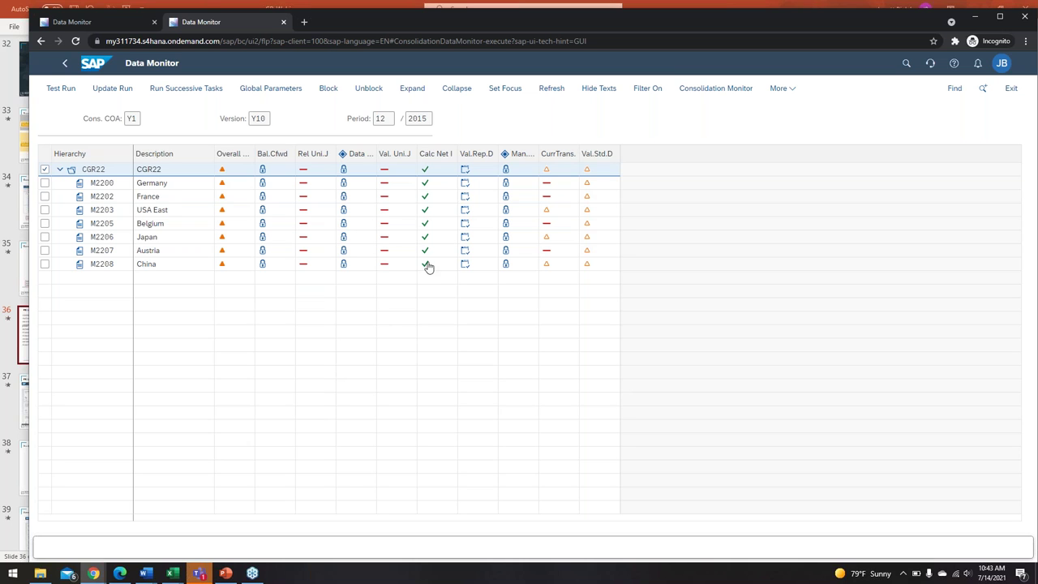
Execute the currency translation task for consolidation group CGR22 as an update run
{"action": "left_click", "coordinate": [555, 171]}
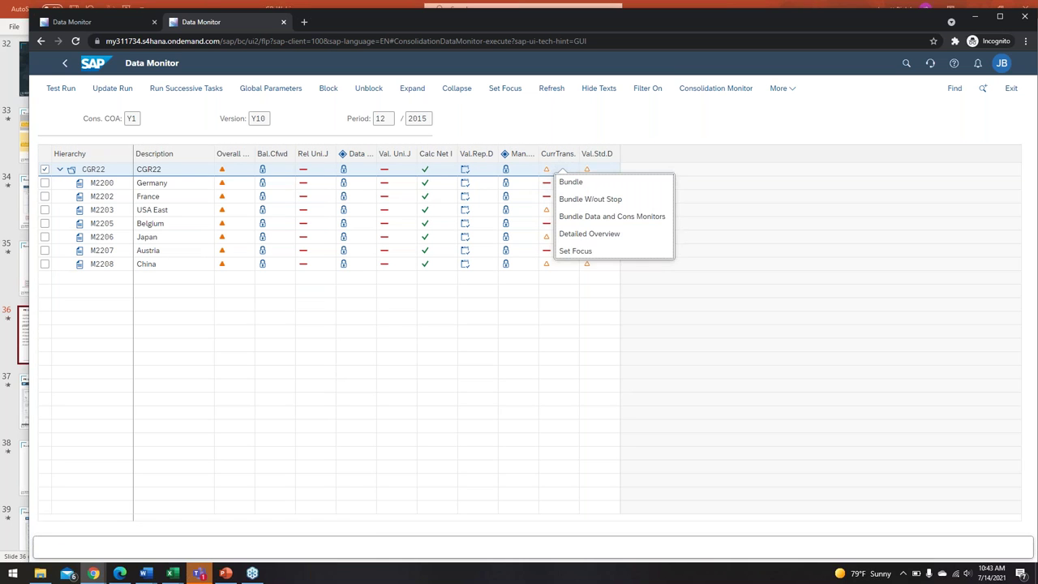
{"action": "left_click", "coordinate": [550, 173]}
{"action": "left_click", "coordinate": [550, 173]}
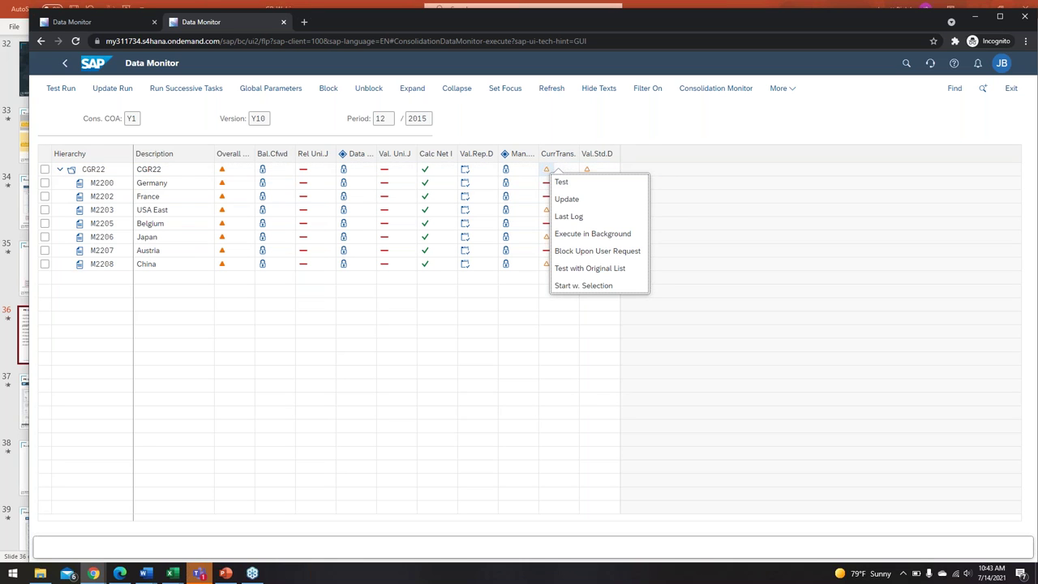
{"action": "left_click", "coordinate": [566, 199]}
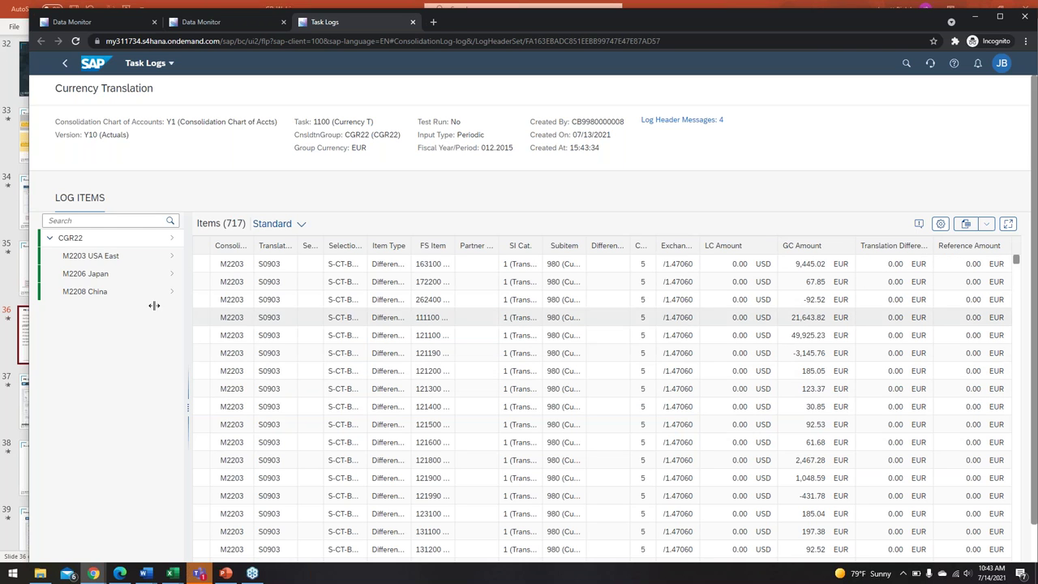
Examine the M2203 USA East items in the Currency Translation log with a widened Subitem column, and return to the home page
{"action": "left_click", "coordinate": [101, 258]}
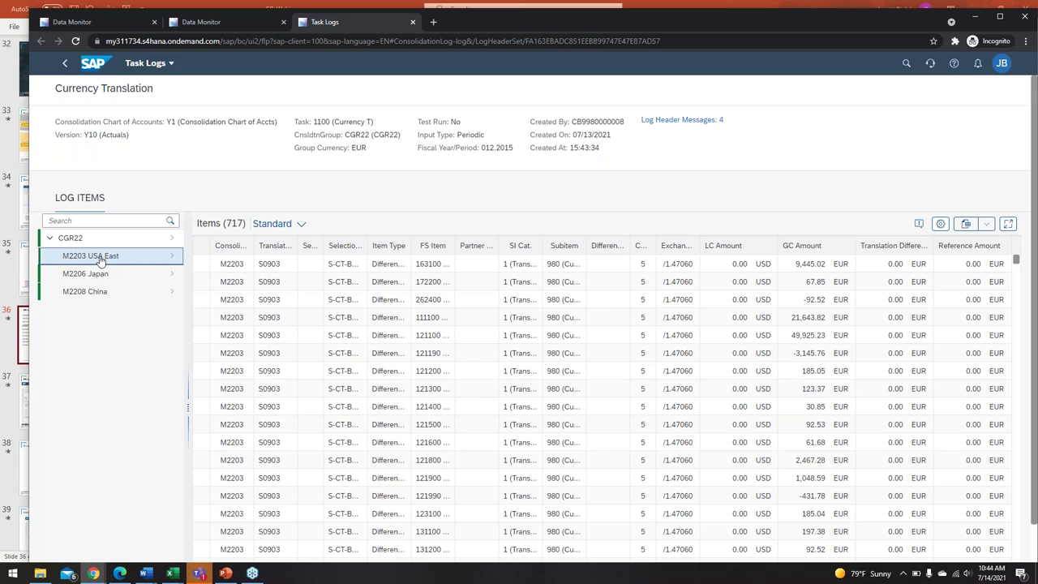
{"action": "left_click", "coordinate": [100, 258]}
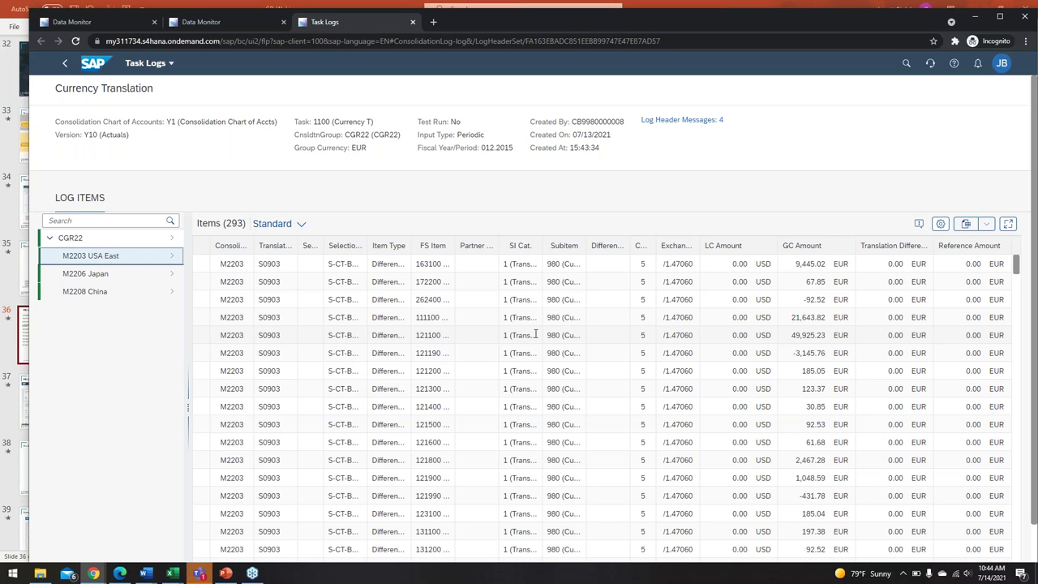
{"action": "left_click_drag", "start_coordinate": [556, 254], "coordinate": [641, 243]}
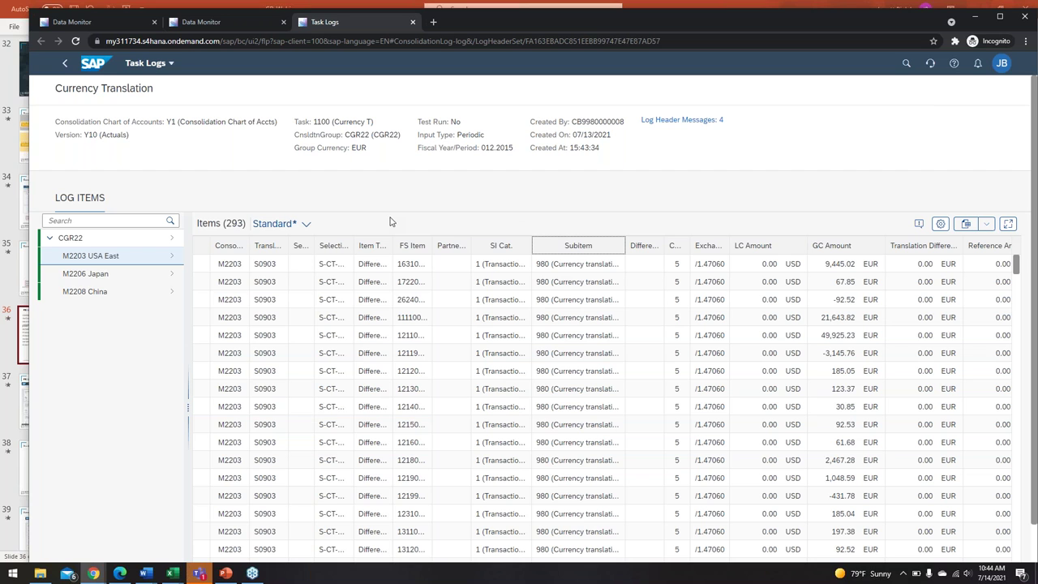
{"action": "left_click", "coordinate": [96, 66]}
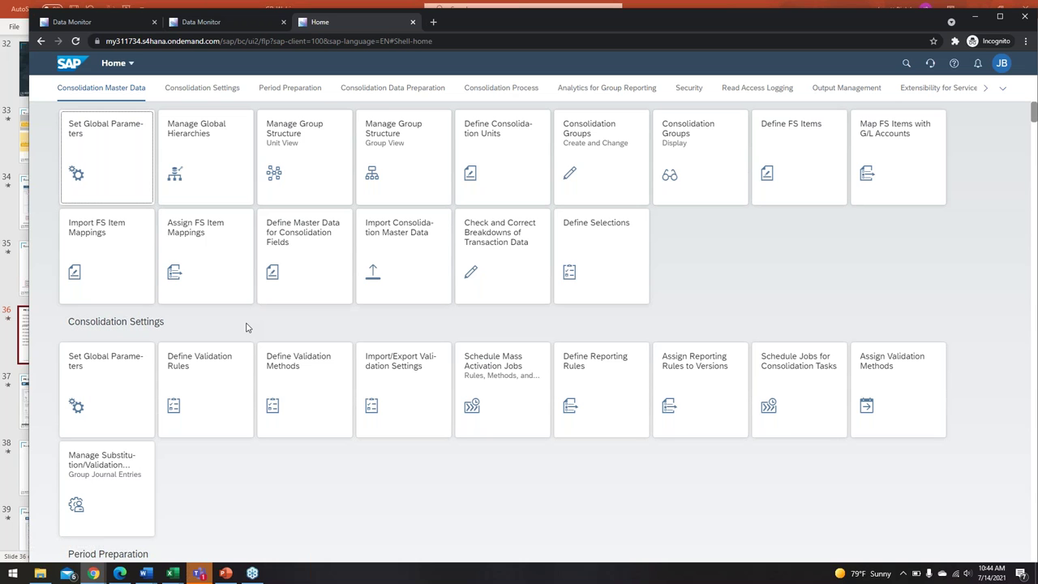
Open the Consolidation Monitor and execute task 2011, IC Elim. Sales, for consolidation group CGR22 as an update run
{"action": "scroll", "coordinate": [257, 346], "scroll_direction": "down", "scroll_amount": 4}
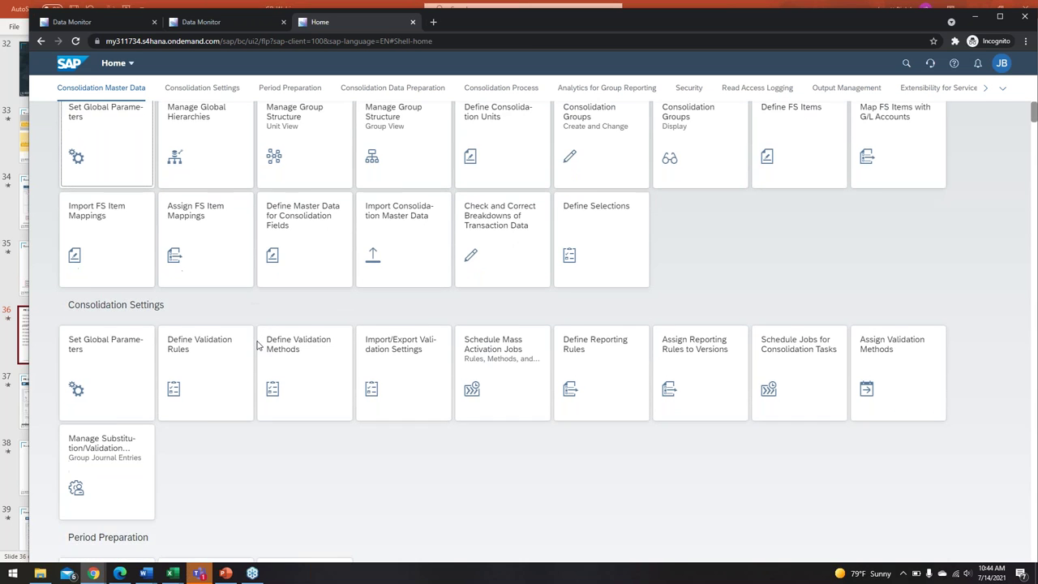
{"action": "scroll", "coordinate": [257, 346], "scroll_direction": "down", "scroll_amount": 3}
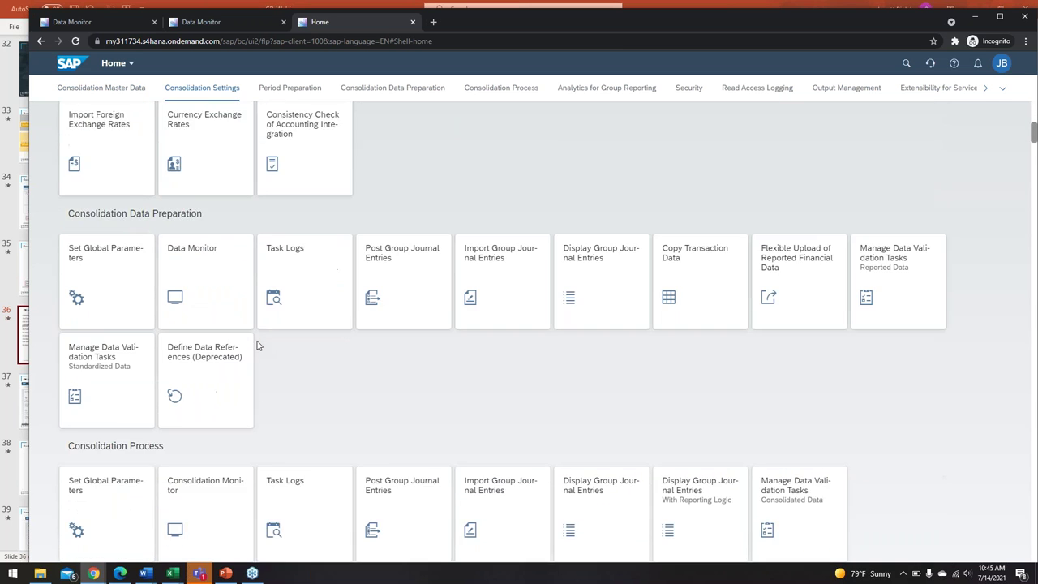
{"action": "left_click", "coordinate": [206, 415]}
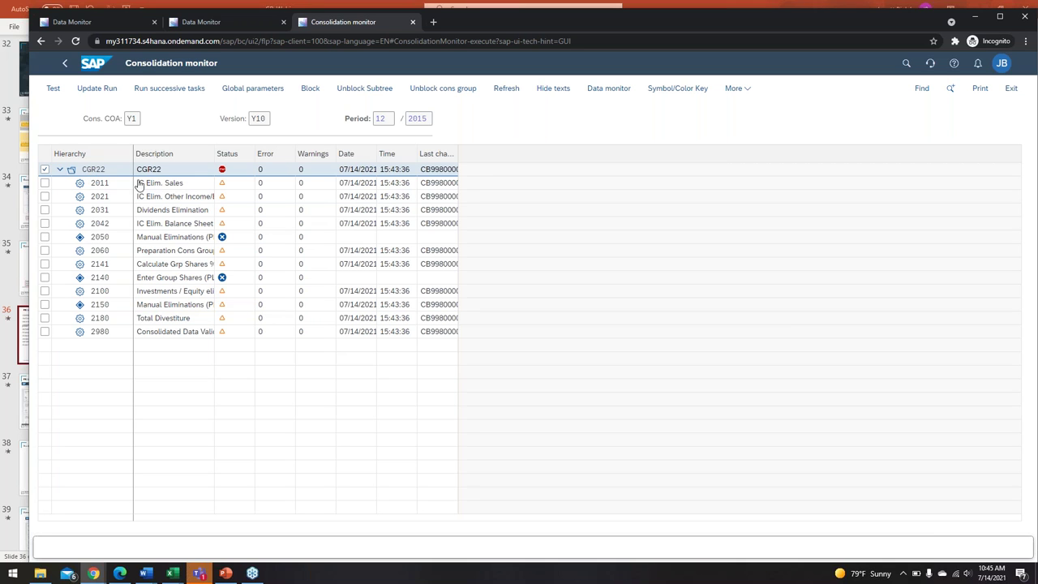
{"action": "left_click", "coordinate": [221, 185]}
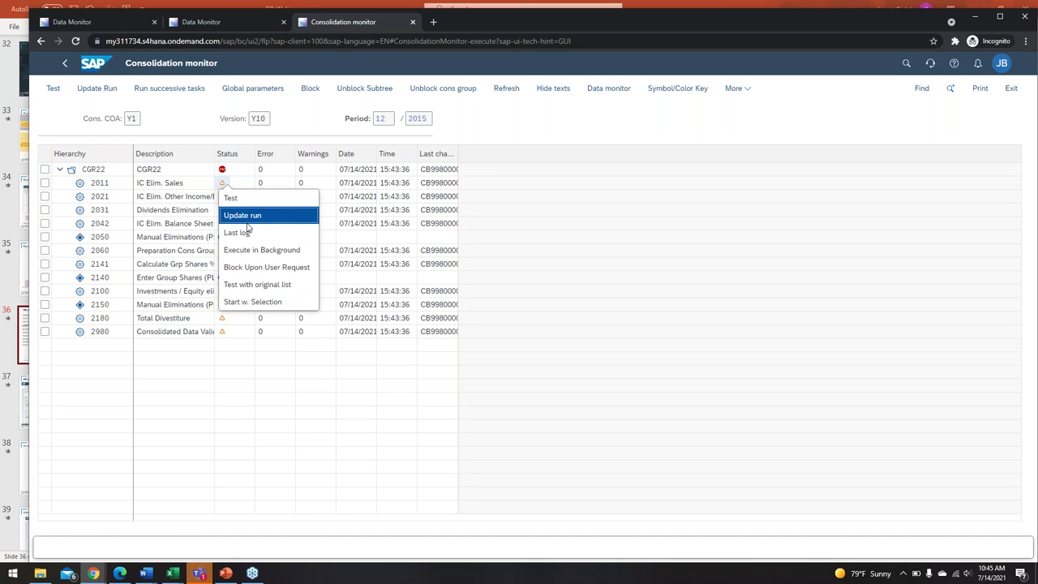
{"action": "left_click", "coordinate": [246, 217]}
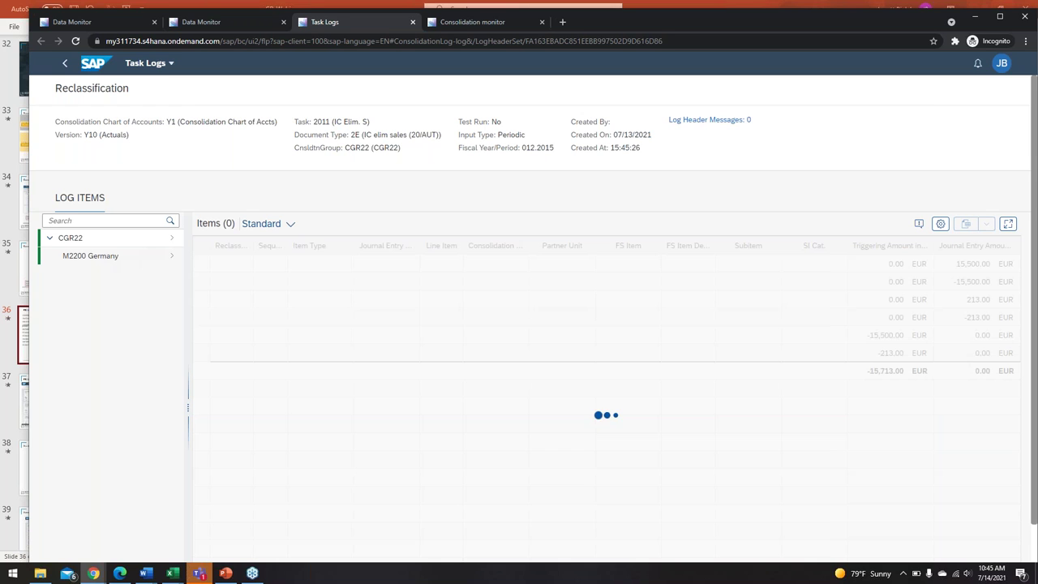
Examine the M2200 Germany items in the Reclassification log with a widened Subitem column, and return to the home page
{"action": "left_click", "coordinate": [106, 256]}
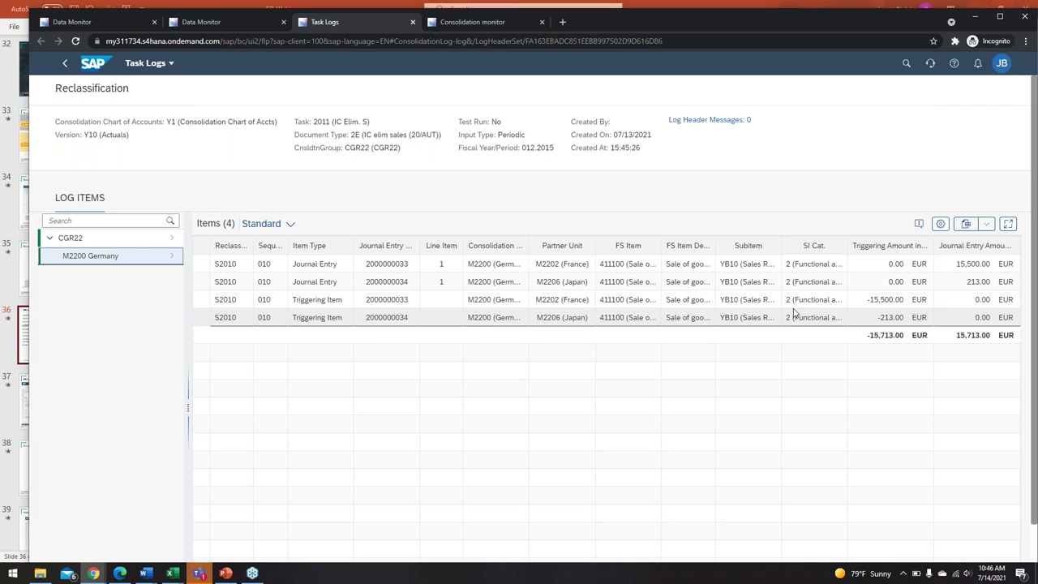
{"action": "left_click_drag", "start_coordinate": [807, 244], "coordinate": [822, 244]}
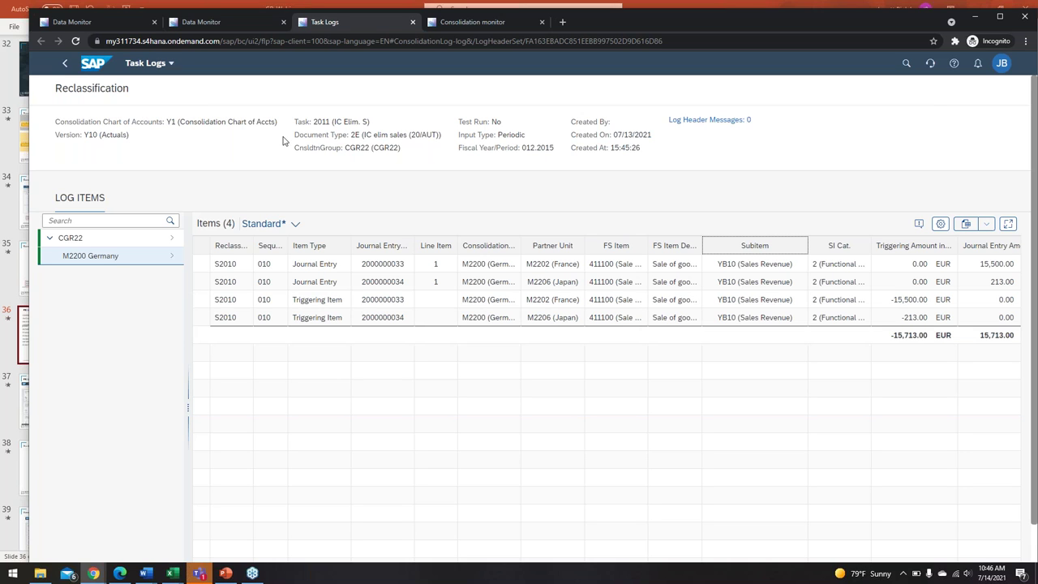
{"action": "left_click", "coordinate": [93, 65]}
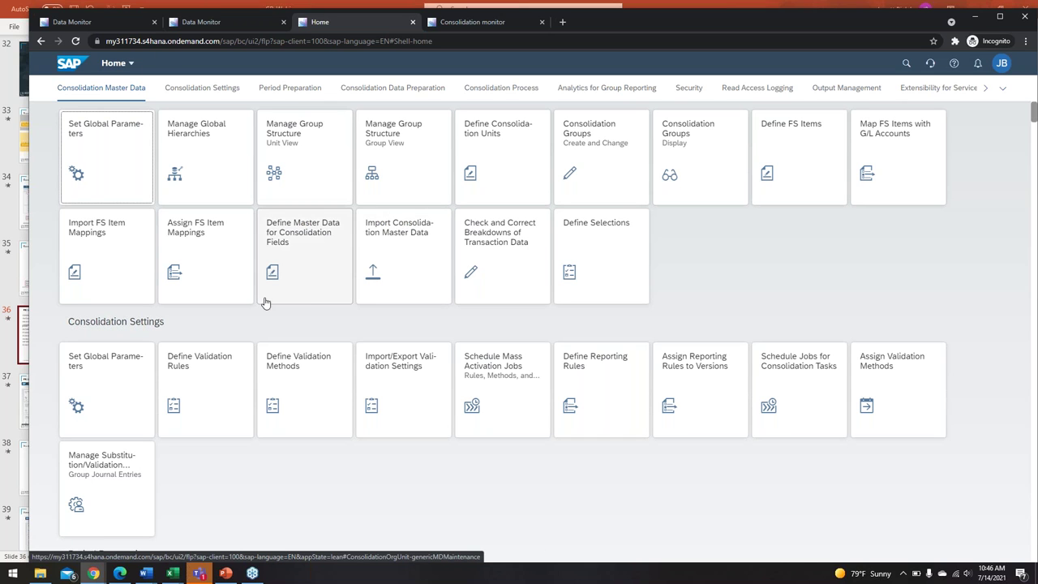
Reopen the Consolidation Monitor from the Consolidation Process apps to review the CGR22 task list
{"action": "scroll", "coordinate": [246, 382], "scroll_direction": "down", "scroll_amount": 5}
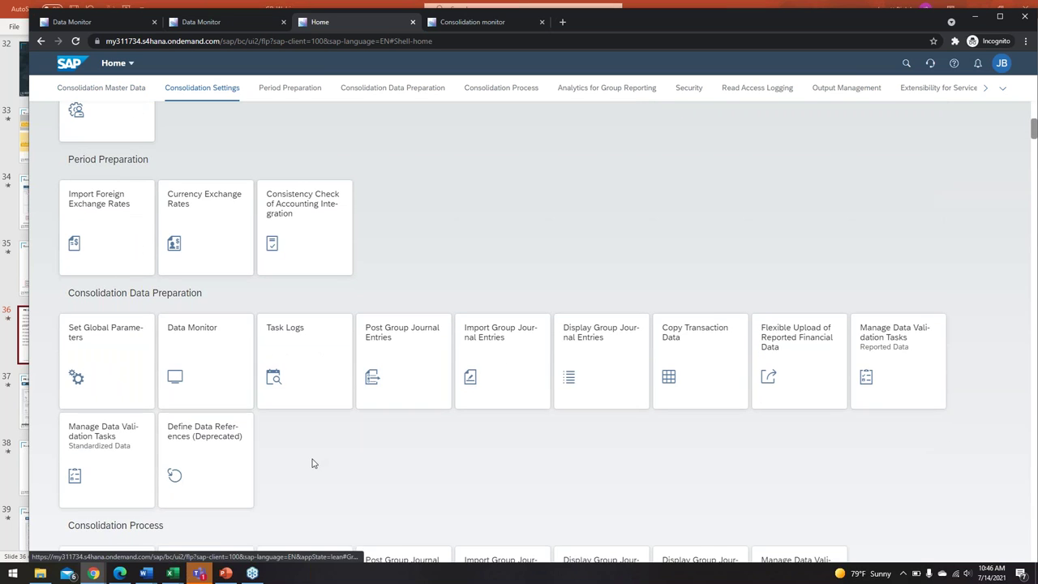
{"action": "scroll", "coordinate": [313, 463], "scroll_direction": "down", "scroll_amount": 1}
{"action": "left_click", "coordinate": [216, 478]}
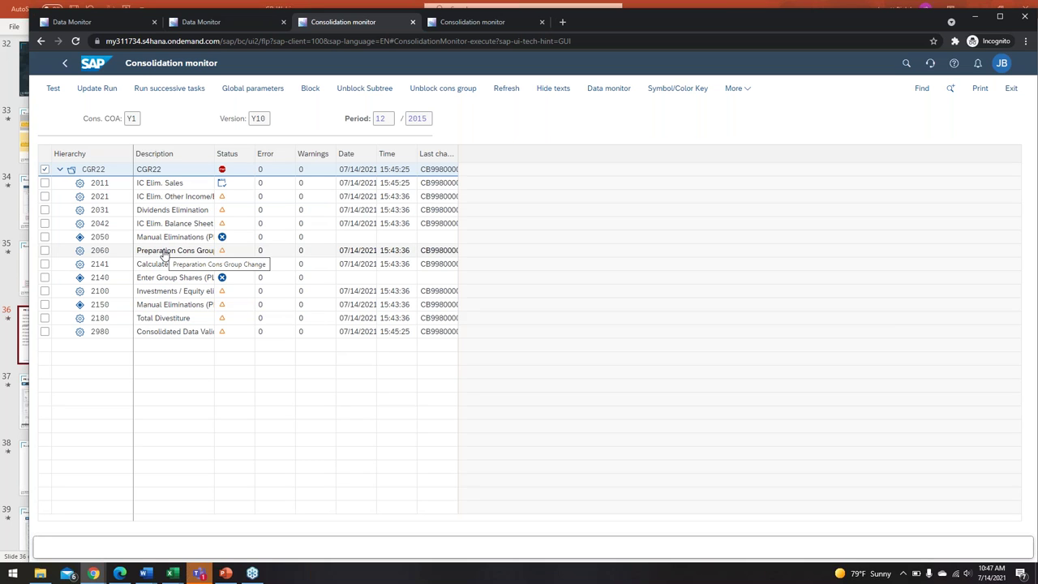
Switch to the general journal entry upload template in Excel and examine its header and line item columns
{"action": "mouse_move", "coordinate": [172, 574]}
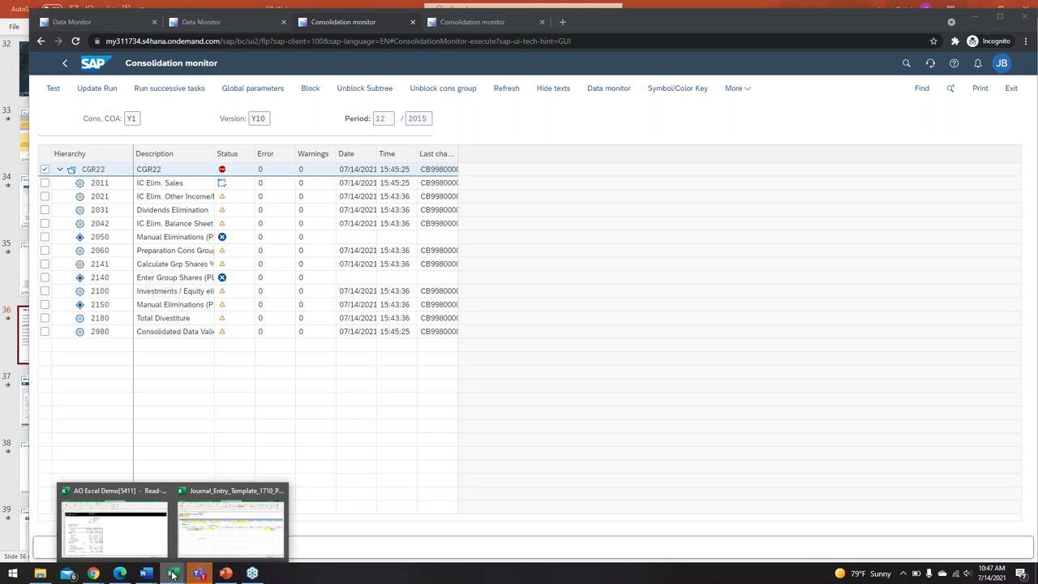
{"action": "left_click", "coordinate": [215, 536]}
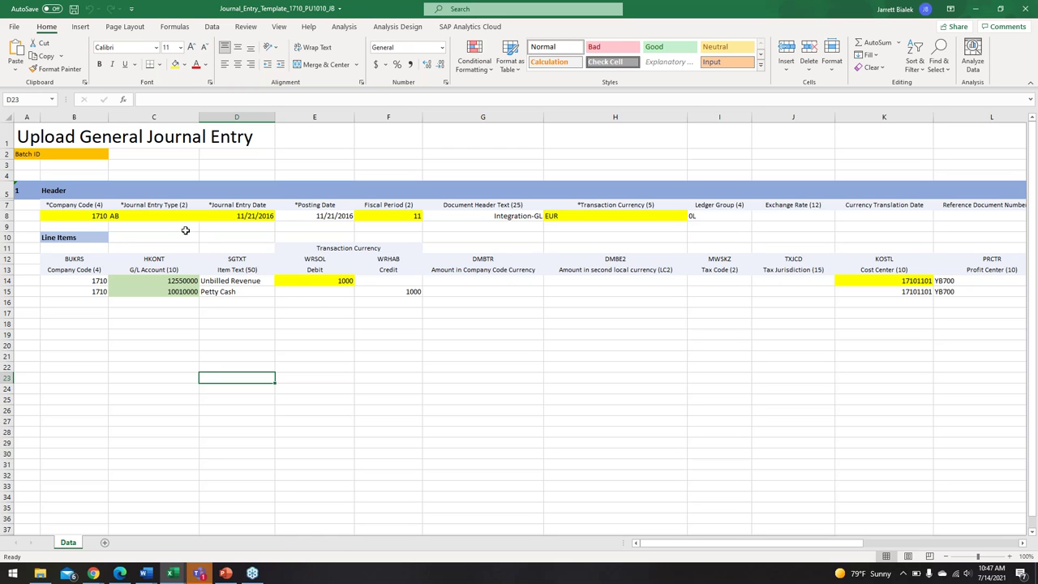
{"action": "left_click", "coordinate": [82, 280]}
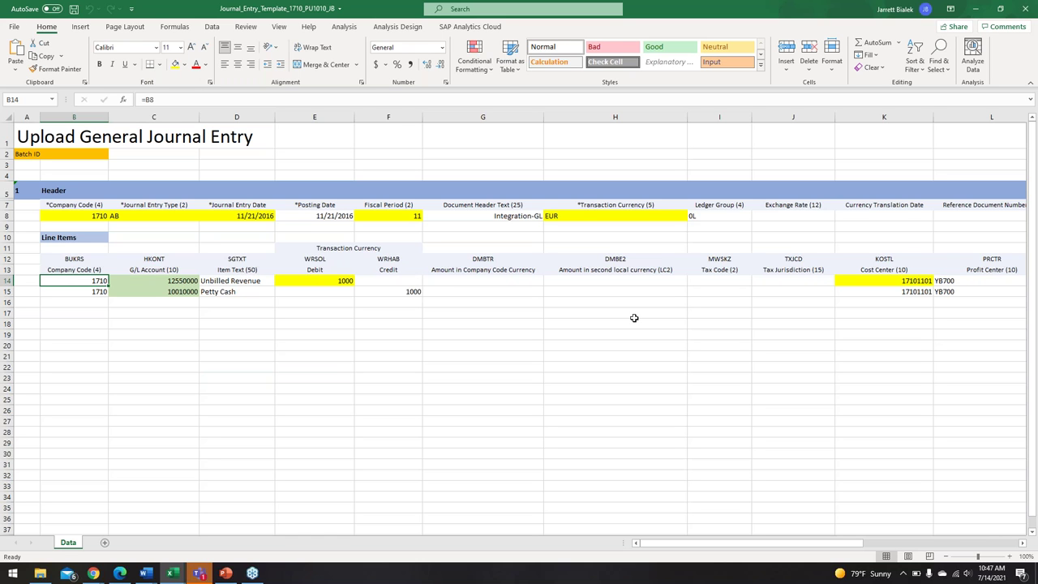
{"action": "scroll", "coordinate": [634, 318], "scroll_direction": "right", "scroll_amount": 7}
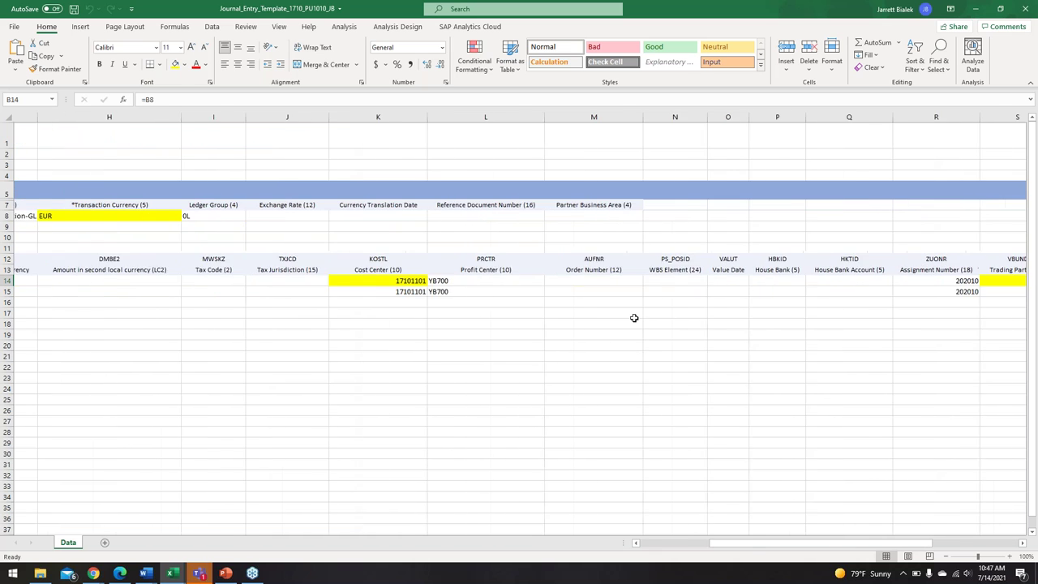
{"action": "scroll", "coordinate": [632, 317], "scroll_direction": "right", "scroll_amount": 2}
{"action": "scroll", "coordinate": [633, 317], "scroll_direction": "left", "scroll_amount": 8}
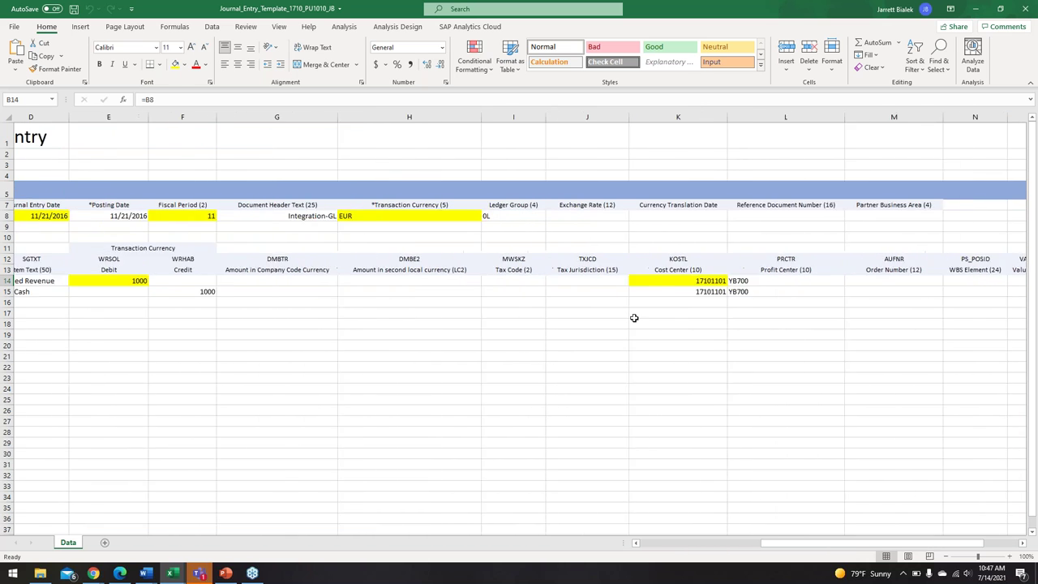
{"action": "scroll", "coordinate": [606, 325], "scroll_direction": "left", "scroll_amount": 3}
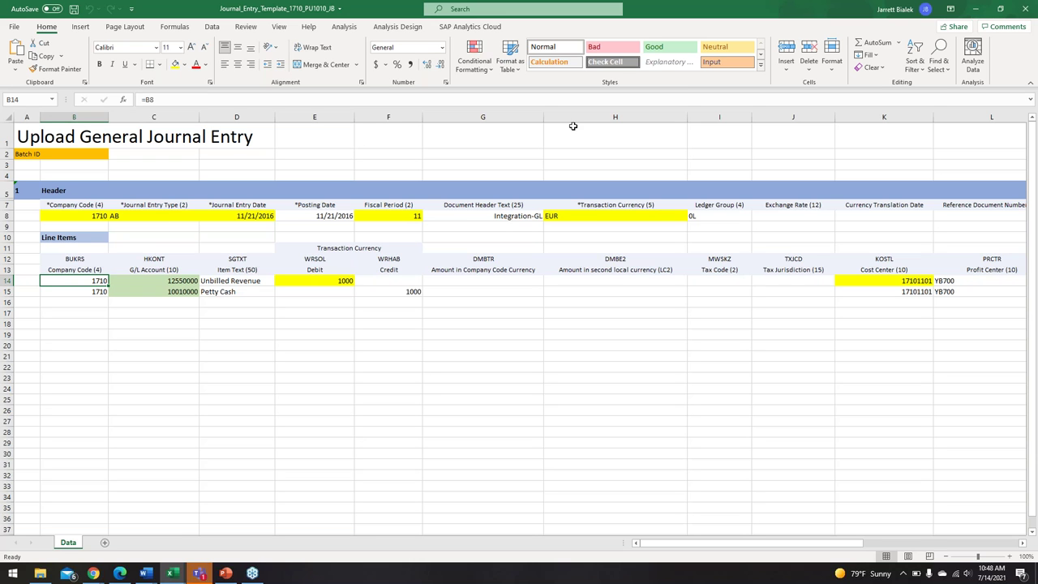
Switch back to the SAP browser window, open Group Data Analysis from the home page and run it for CGR22, period 012/2015
{"action": "key", "text": "alt+Tab"}
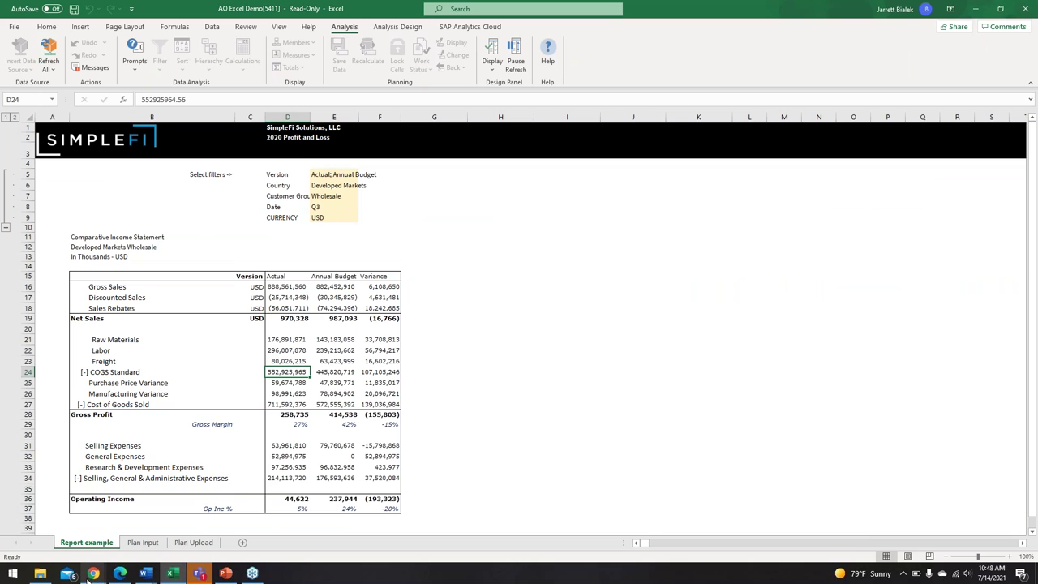
{"action": "mouse_move", "coordinate": [92, 574]}
{"action": "left_click", "coordinate": [143, 532]}
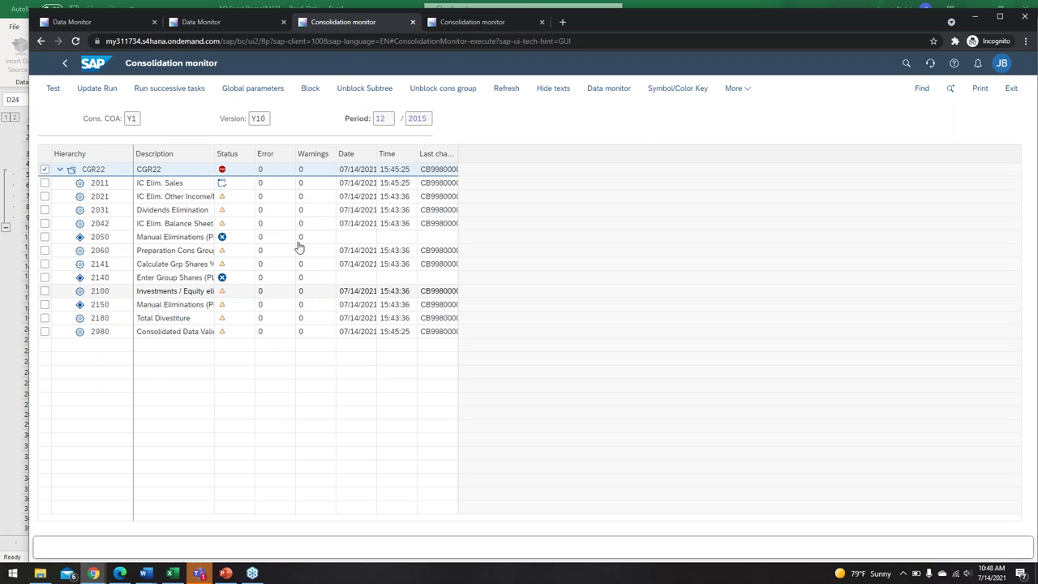
{"action": "left_click", "coordinate": [98, 73]}
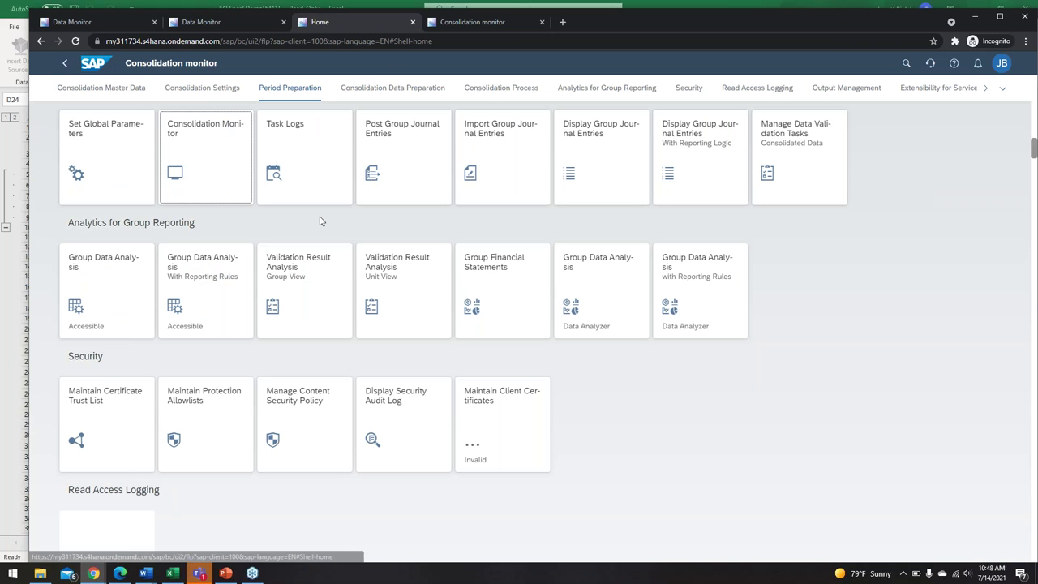
{"action": "left_click", "coordinate": [89, 289]}
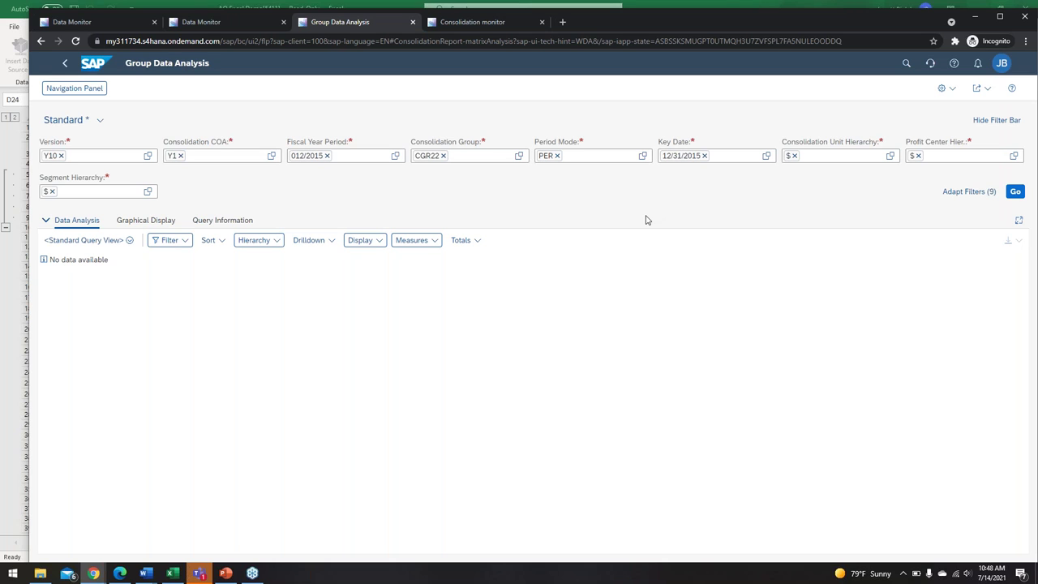
{"action": "left_click", "coordinate": [1016, 191]}
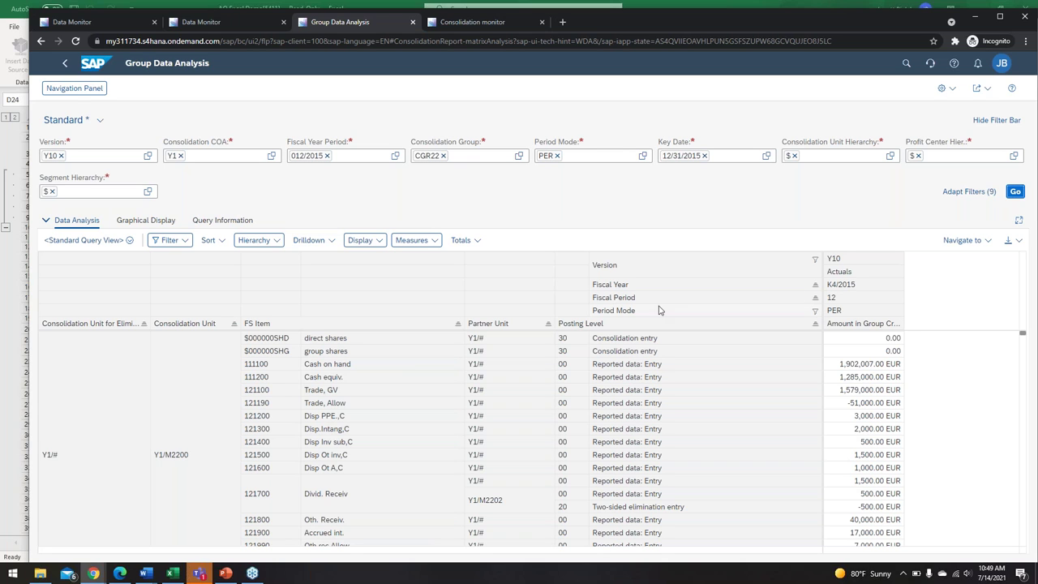
Remove Consolidation Unit for Elimination, Consolidation Unit, Partner Unit and Posting Level from the report rows, keeping only FS Item
{"action": "left_click", "coordinate": [73, 90]}
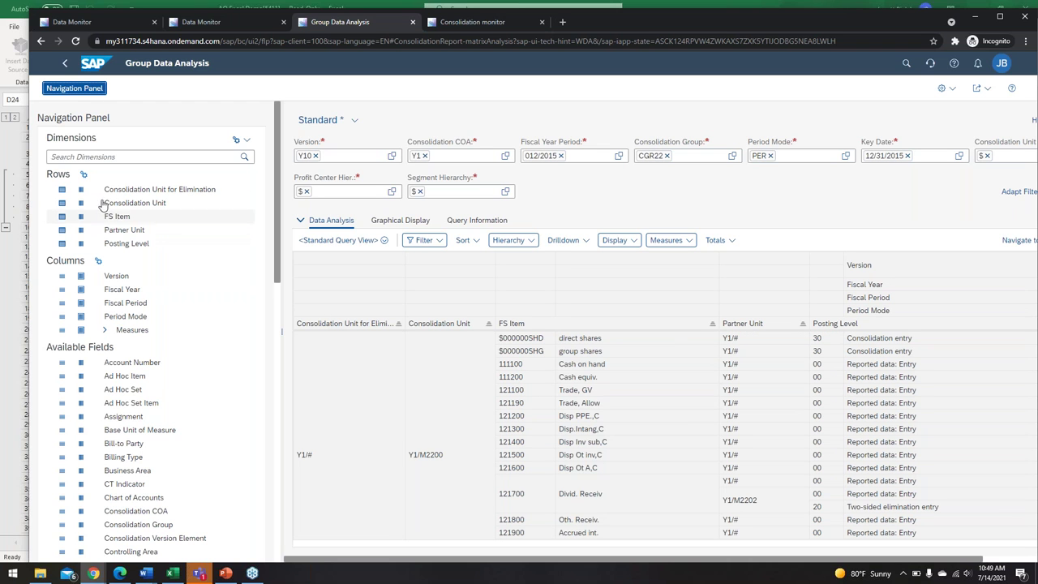
{"action": "left_click", "coordinate": [61, 191]}
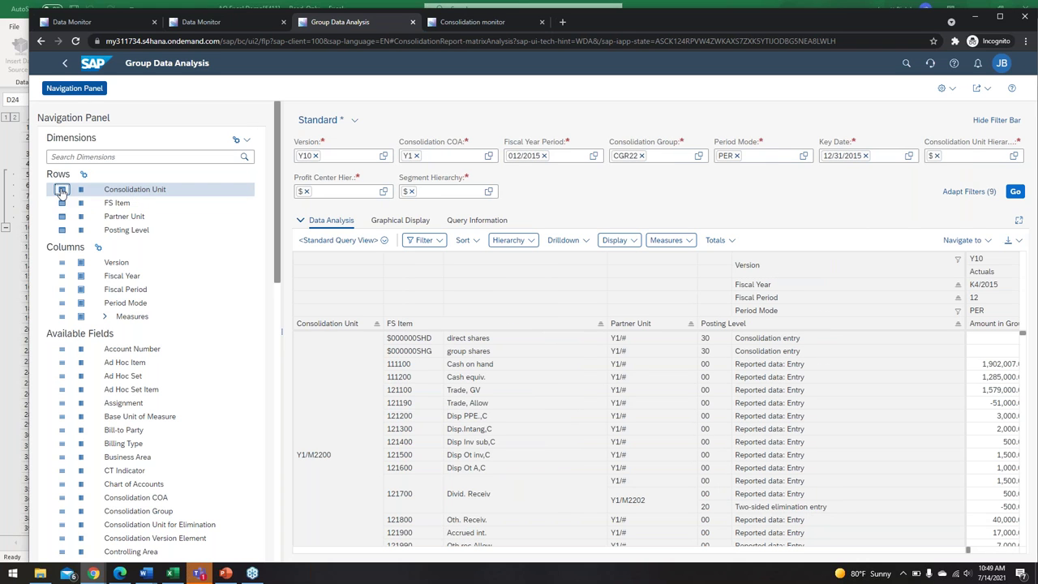
{"action": "left_click", "coordinate": [62, 190]}
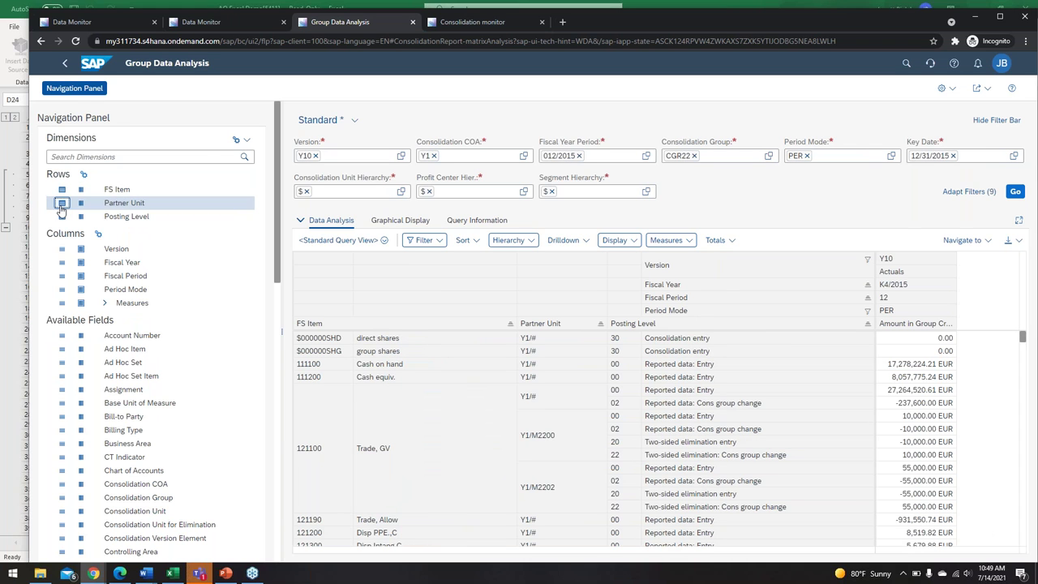
{"action": "left_click", "coordinate": [62, 203]}
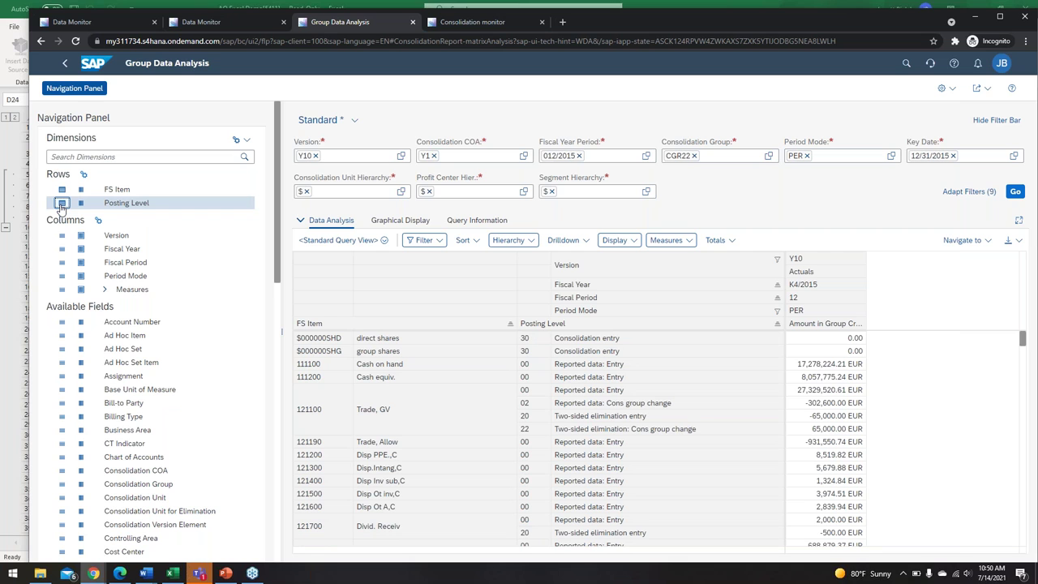
{"action": "left_click", "coordinate": [61, 204]}
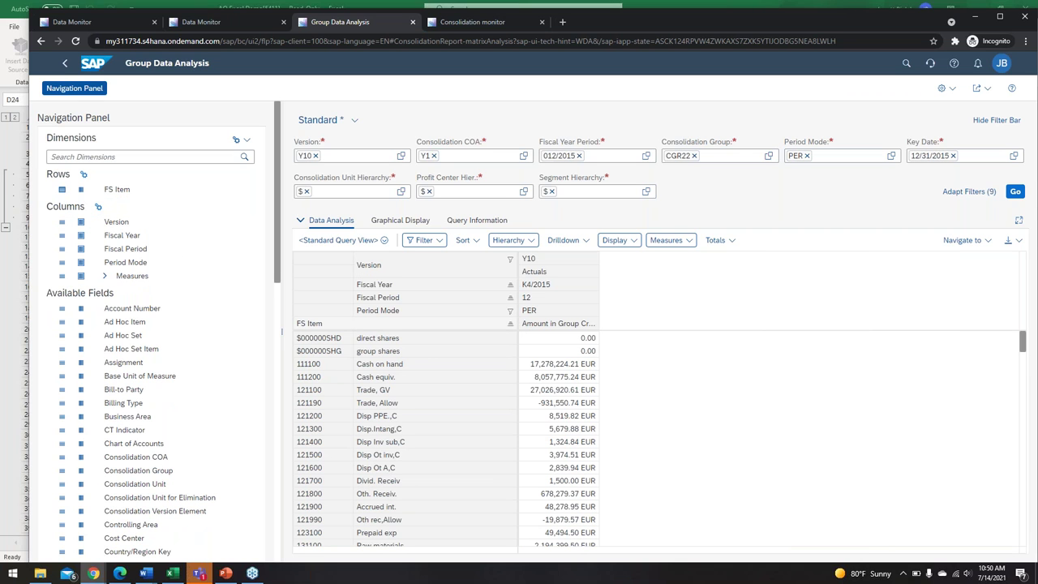
{"action": "right_click", "coordinate": [115, 192]}
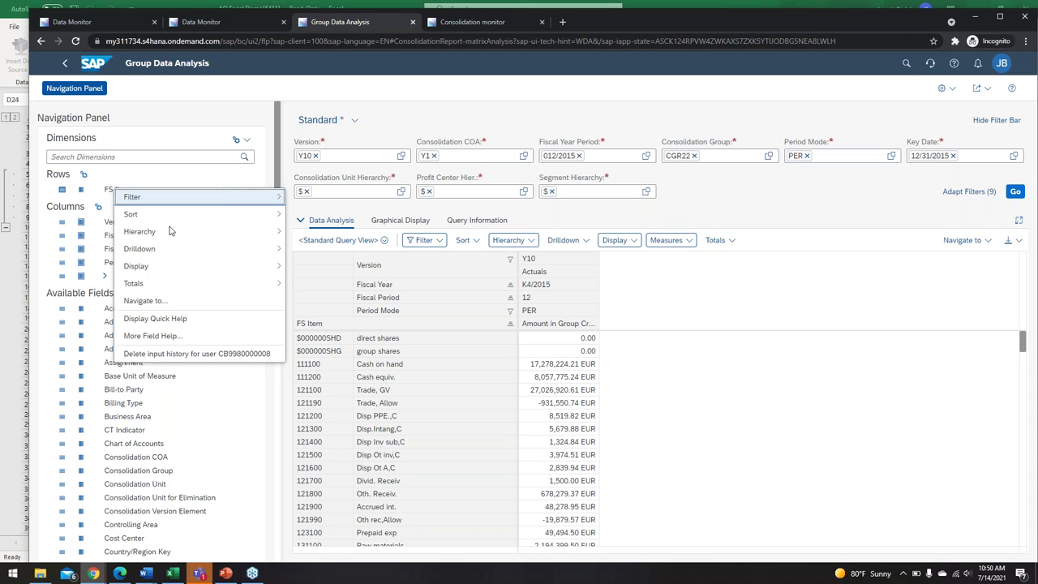
{"action": "mouse_move", "coordinate": [172, 238]}
{"action": "left_click", "coordinate": [313, 237]}
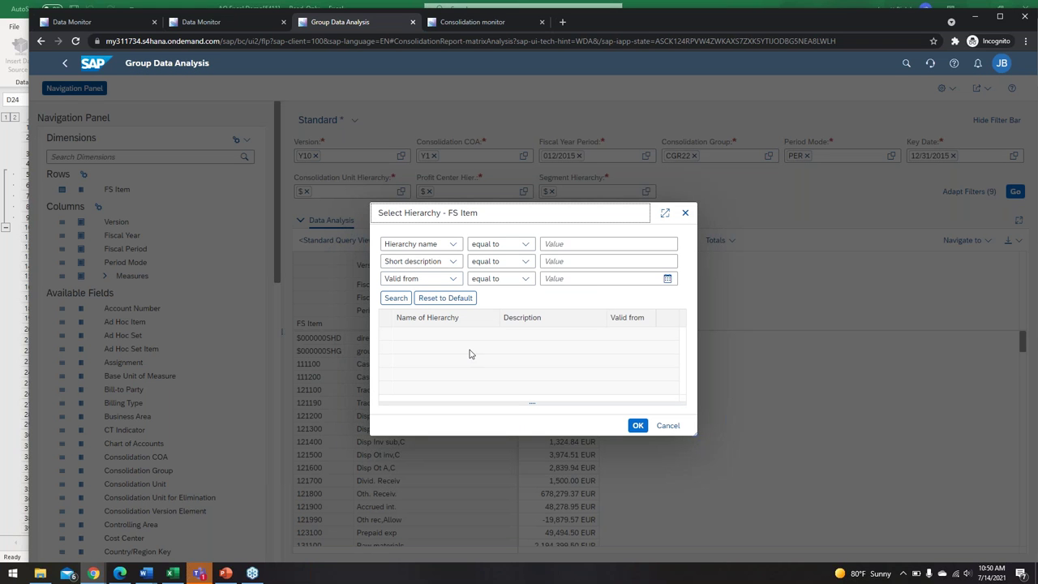
{"action": "left_click", "coordinate": [645, 426]}
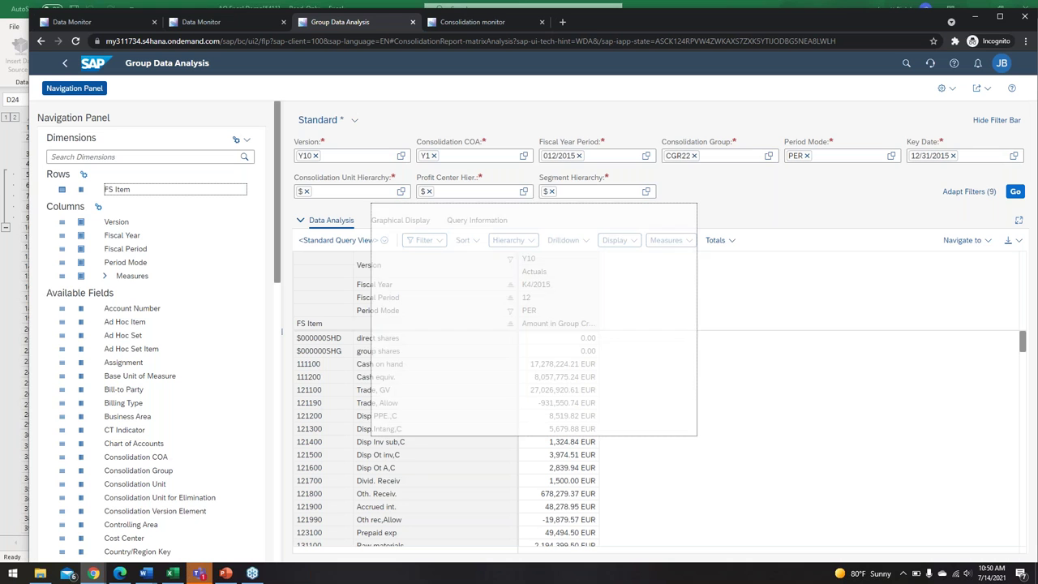
Search the hierarchies available for FS Item and apply the Balance Sheet hierarchy Y1/BS to the report rows
{"action": "right_click", "coordinate": [130, 195]}
{"action": "mouse_move", "coordinate": [149, 206]}
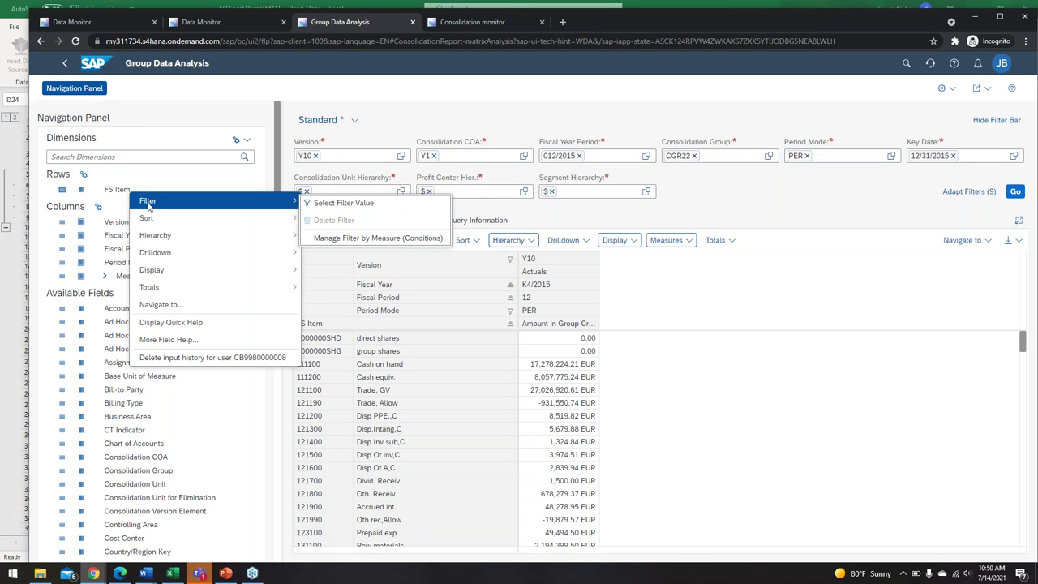
{"action": "mouse_move", "coordinate": [195, 243]}
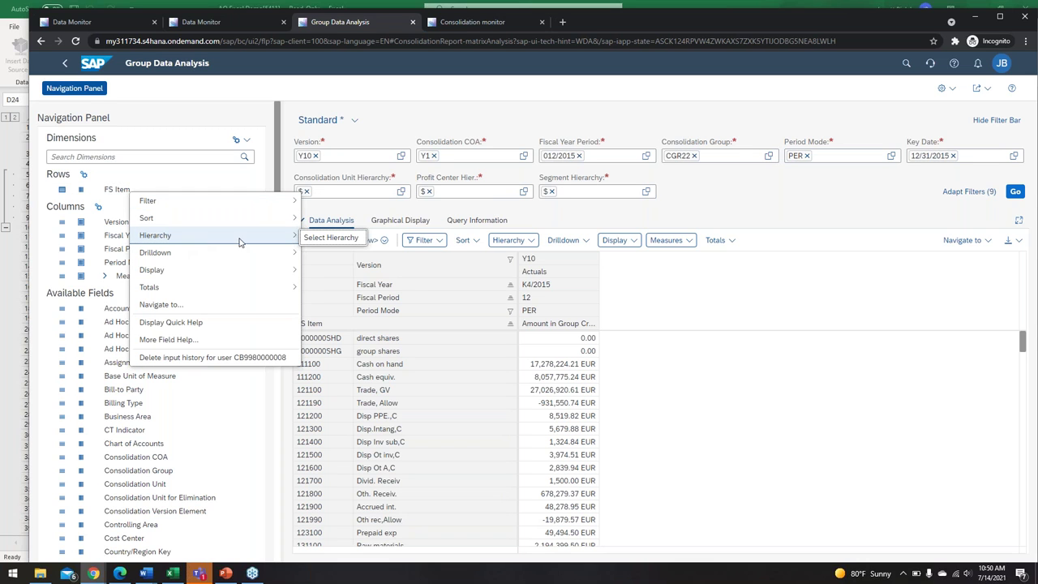
{"action": "left_click", "coordinate": [315, 241]}
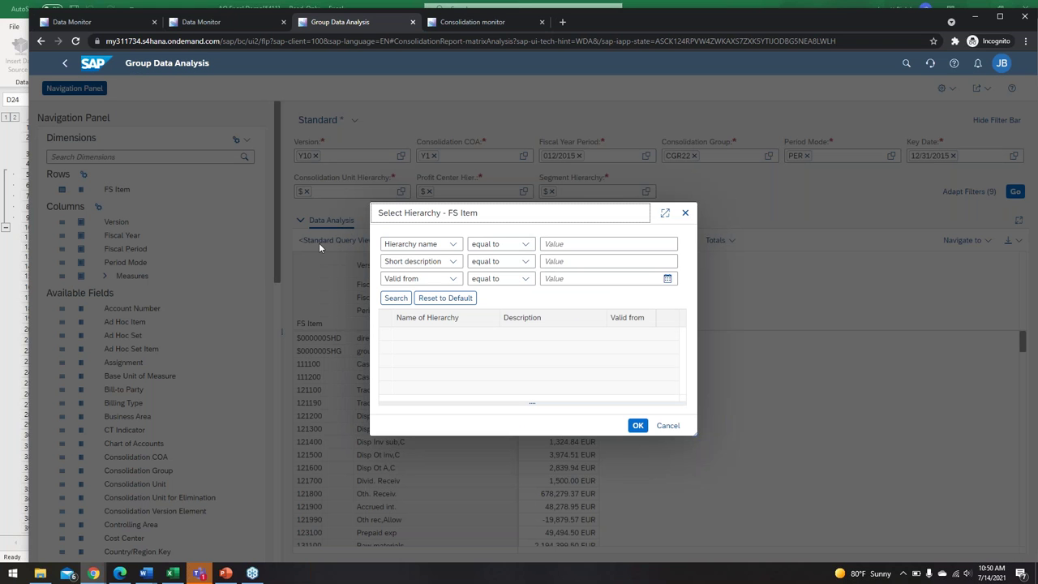
{"action": "left_click", "coordinate": [390, 298]}
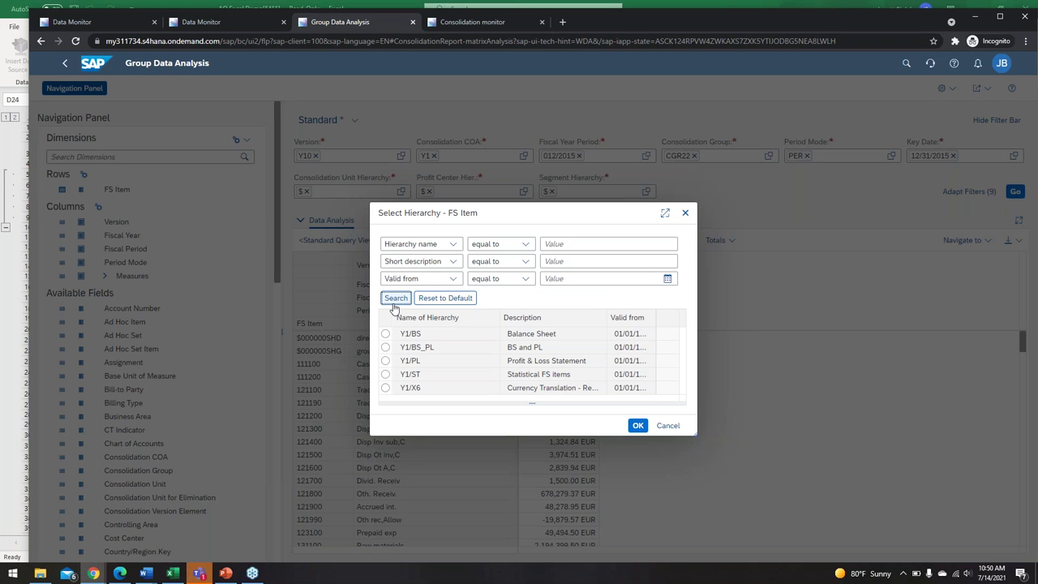
{"action": "left_click", "coordinate": [386, 334]}
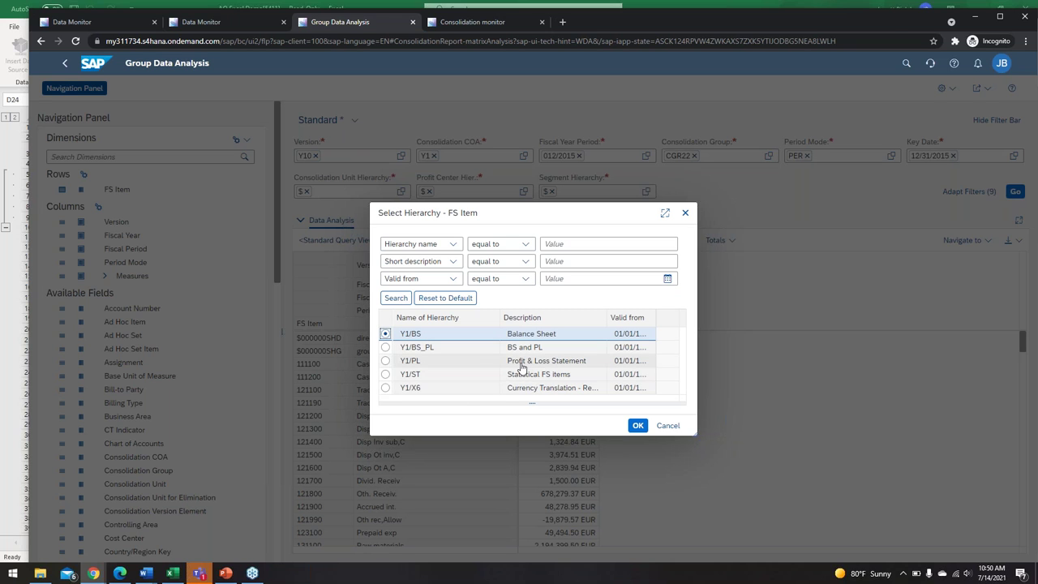
{"action": "left_click", "coordinate": [636, 430]}
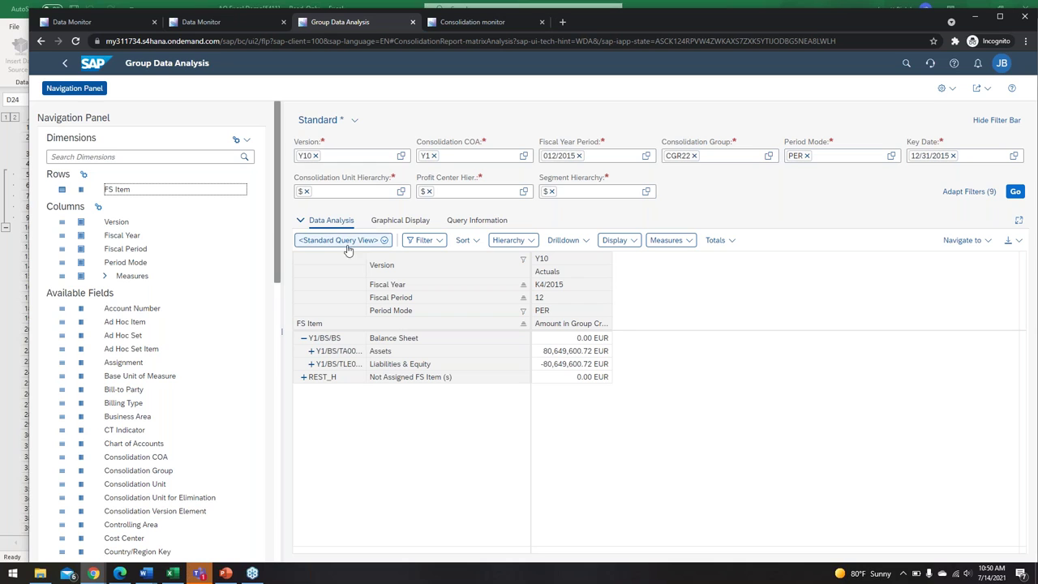
Expand Assets and then Liabilities & Equity in the balance sheet hierarchy, and add Amount in Local Currency to the report's measures
{"action": "left_click", "coordinate": [311, 352]}
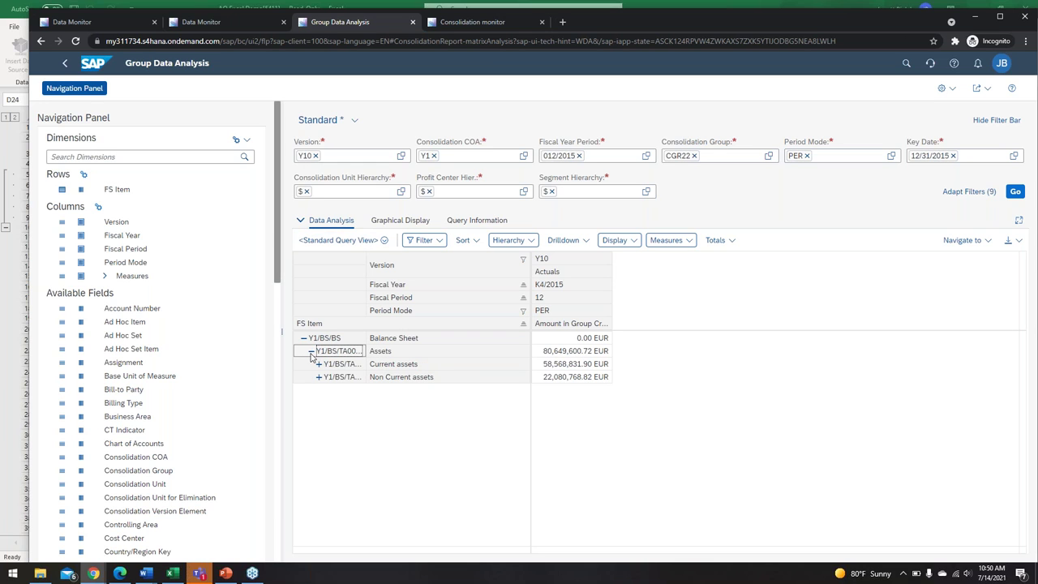
{"action": "left_click", "coordinate": [319, 364]}
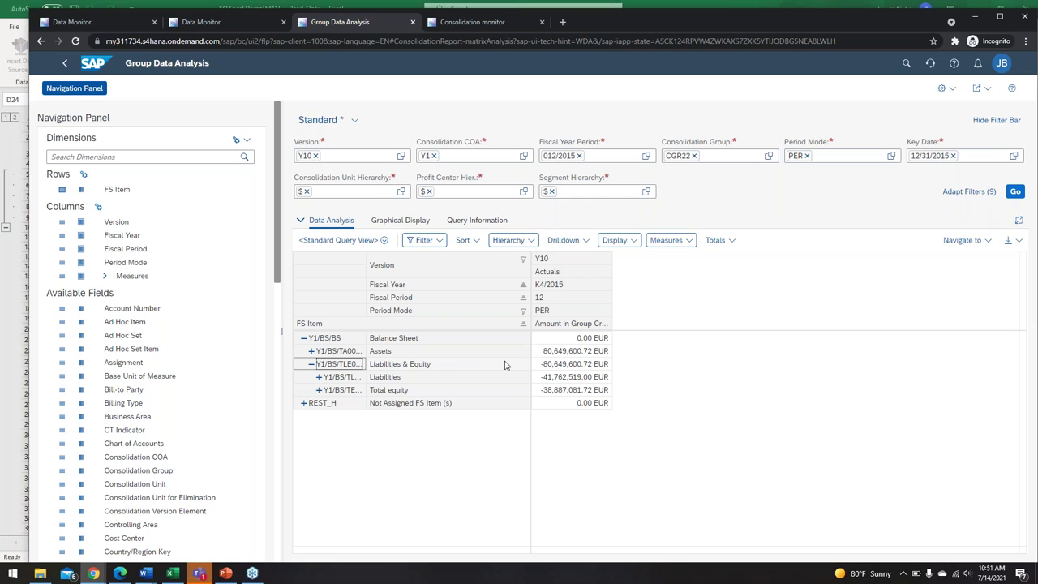
{"action": "left_click", "coordinate": [104, 277]}
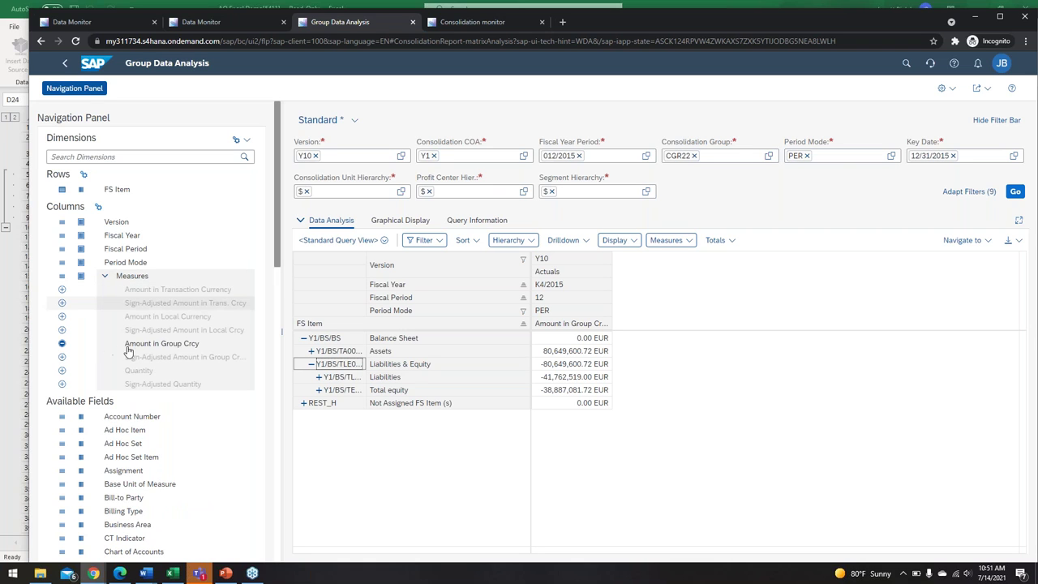
{"action": "left_click", "coordinate": [62, 317]}
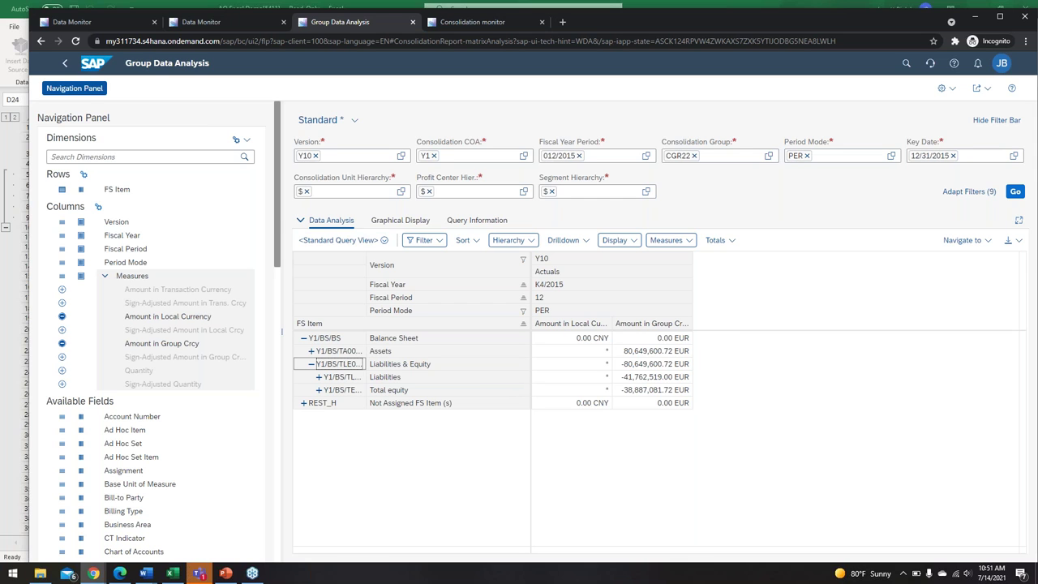
Load the saved BS View bookmark into the report and check the list of available bookmarks
{"action": "left_click", "coordinate": [335, 241]}
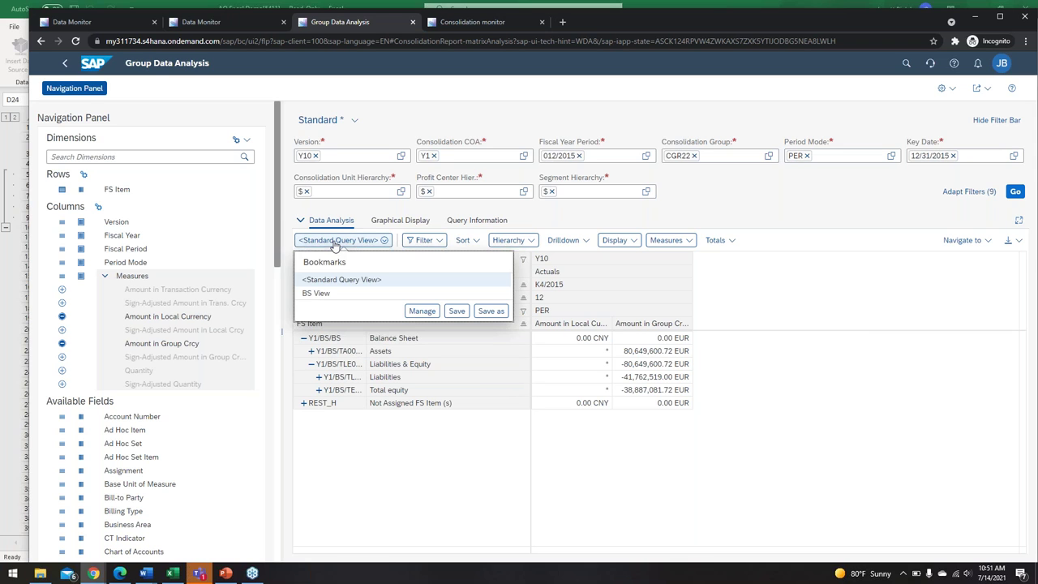
{"action": "left_click", "coordinate": [324, 295]}
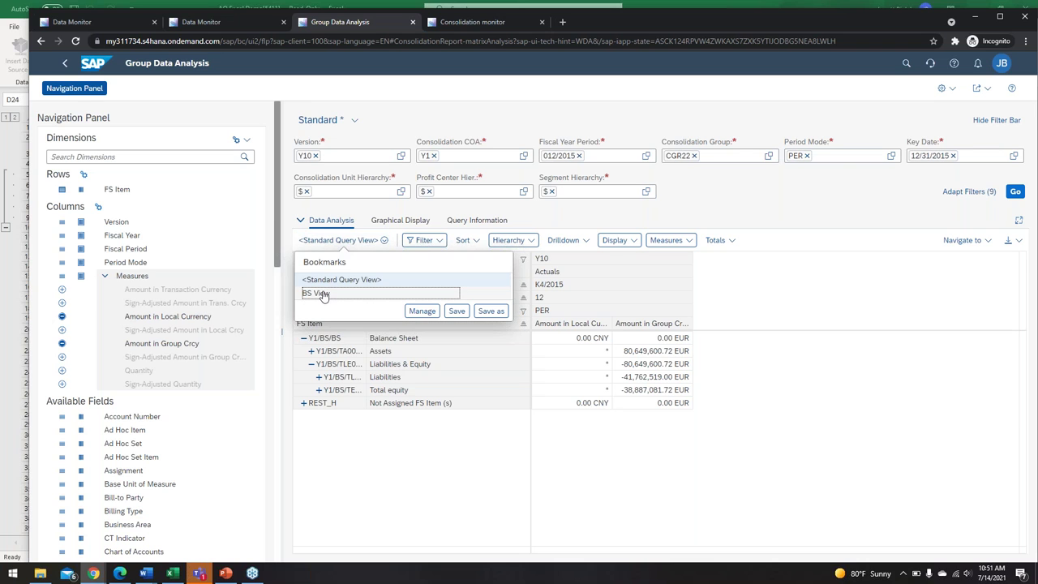
{"action": "left_click", "coordinate": [323, 294]}
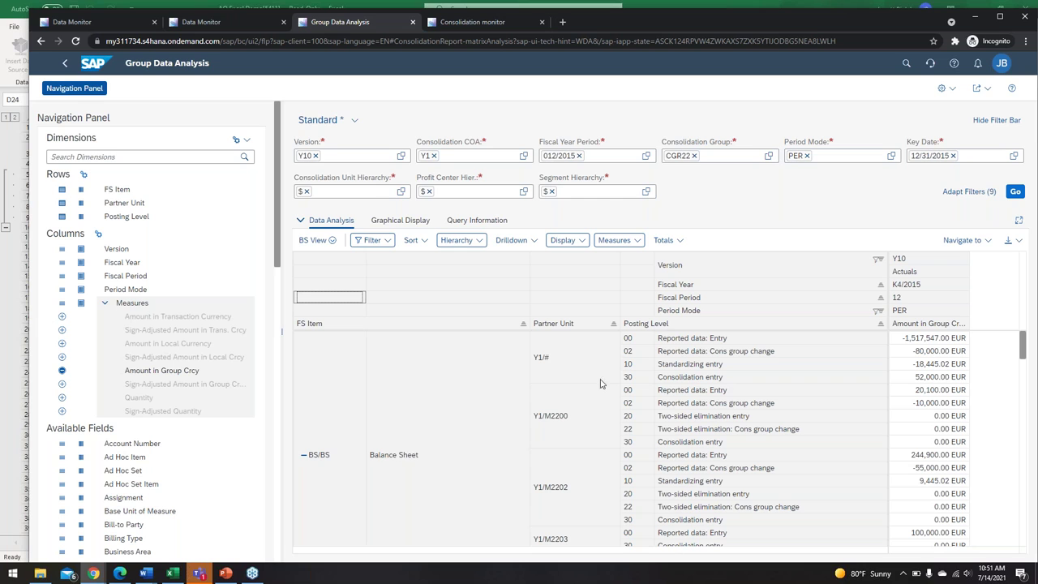
{"action": "left_click", "coordinate": [319, 242]}
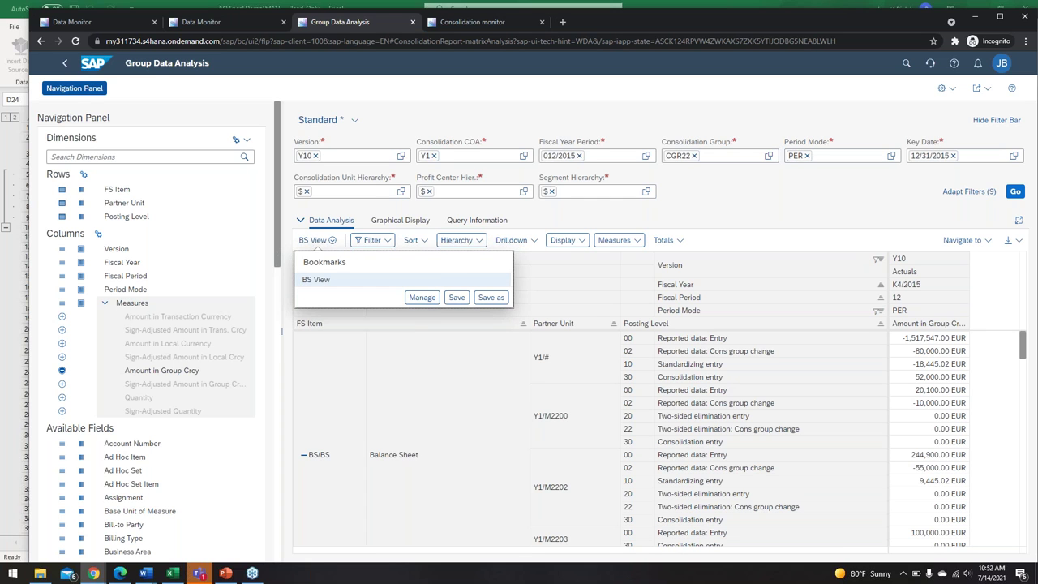
{"action": "left_click", "coordinate": [690, 390]}
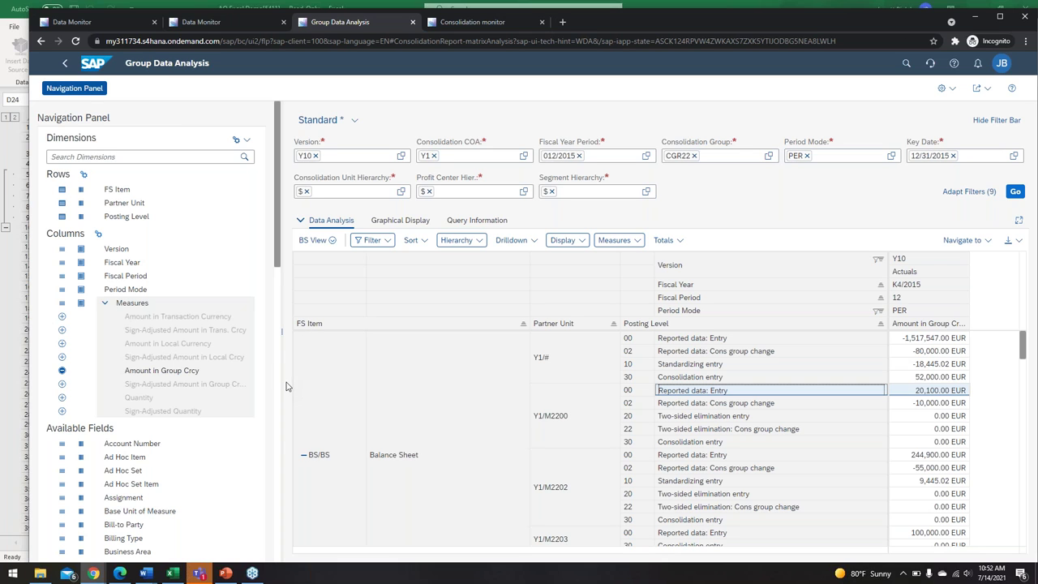
Return to the home page, open the accessible Group Data Analysis With Reporting Rules, show its dimensions and run it for CGR22, period 012/2015
{"action": "left_click", "coordinate": [92, 67]}
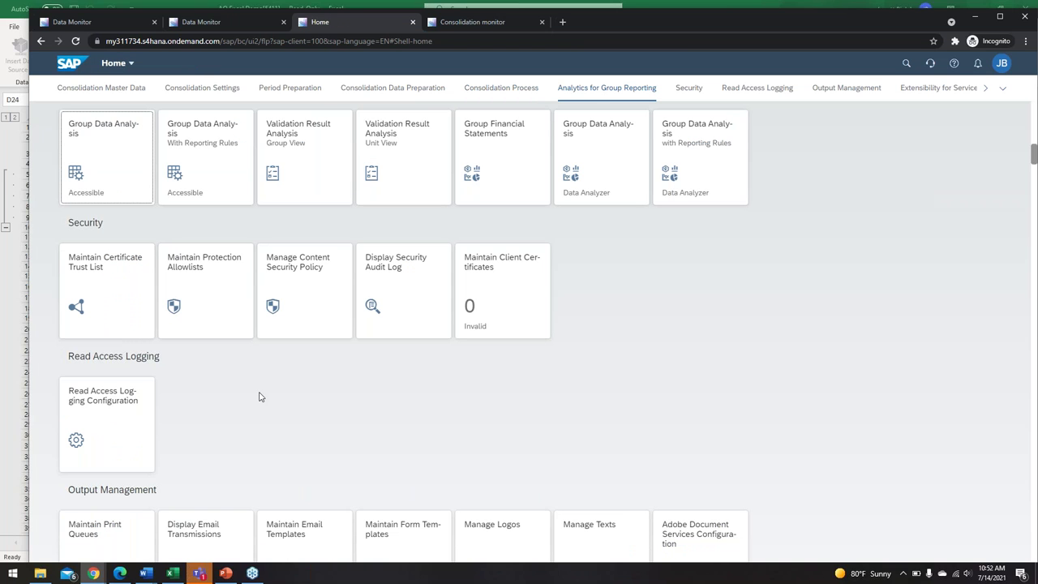
{"action": "left_click", "coordinate": [205, 153]}
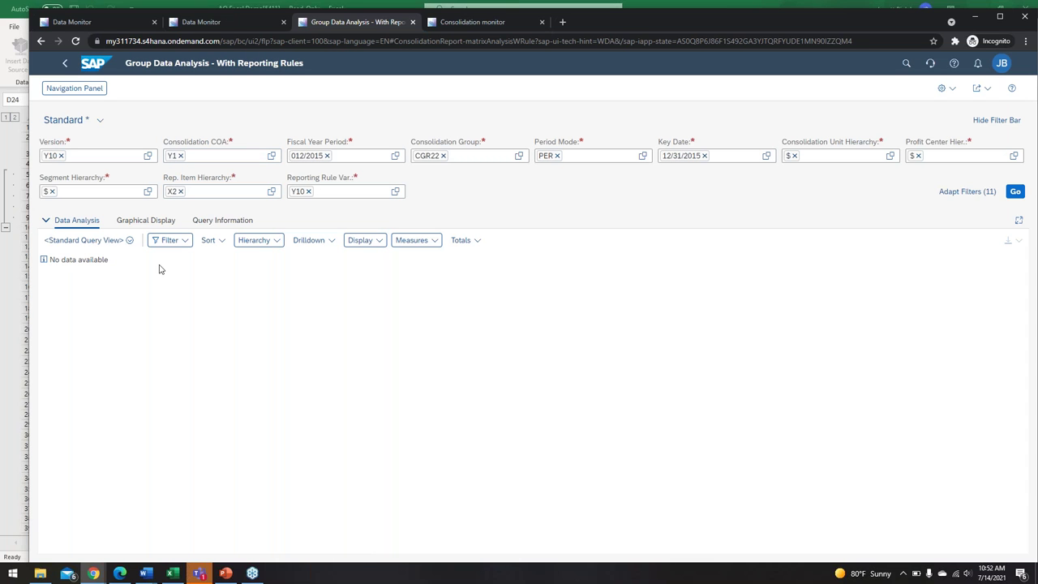
{"action": "left_click", "coordinate": [71, 91]}
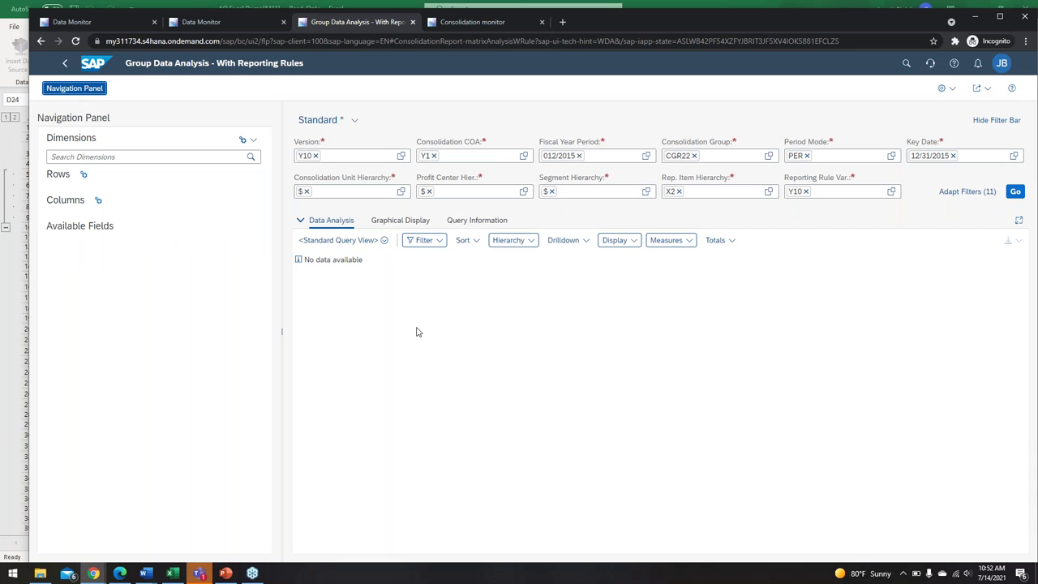
{"action": "left_click", "coordinate": [1014, 192]}
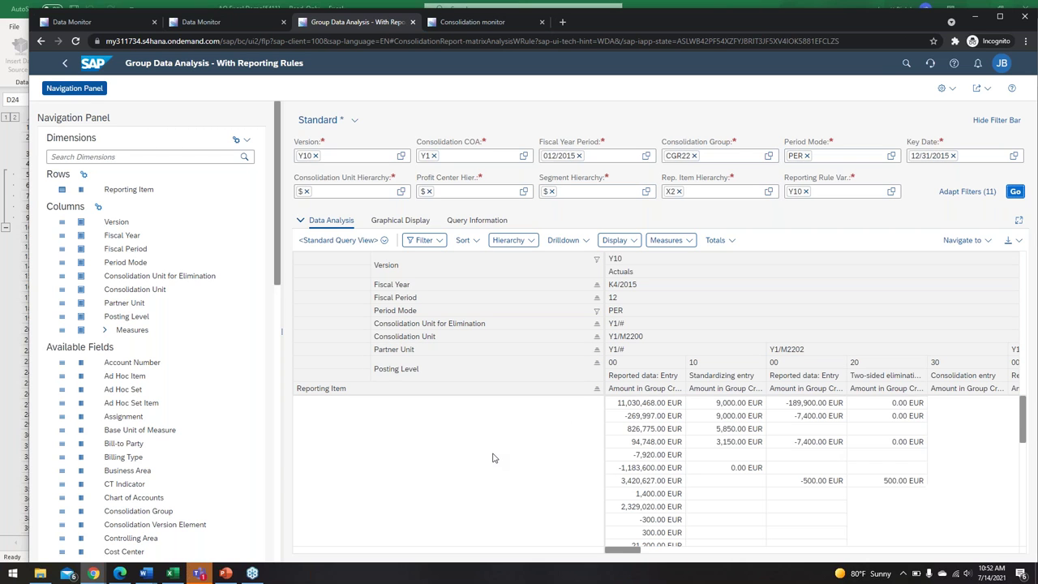
{"action": "scroll", "coordinate": [442, 468], "scroll_direction": "down", "scroll_amount": 3}
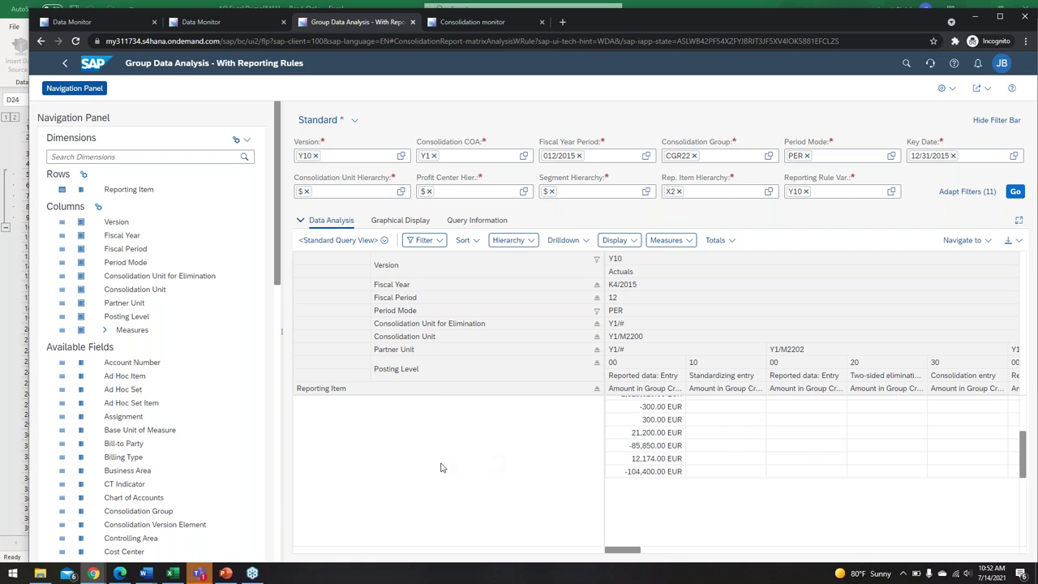
{"action": "scroll", "coordinate": [442, 467], "scroll_direction": "up", "scroll_amount": 5}
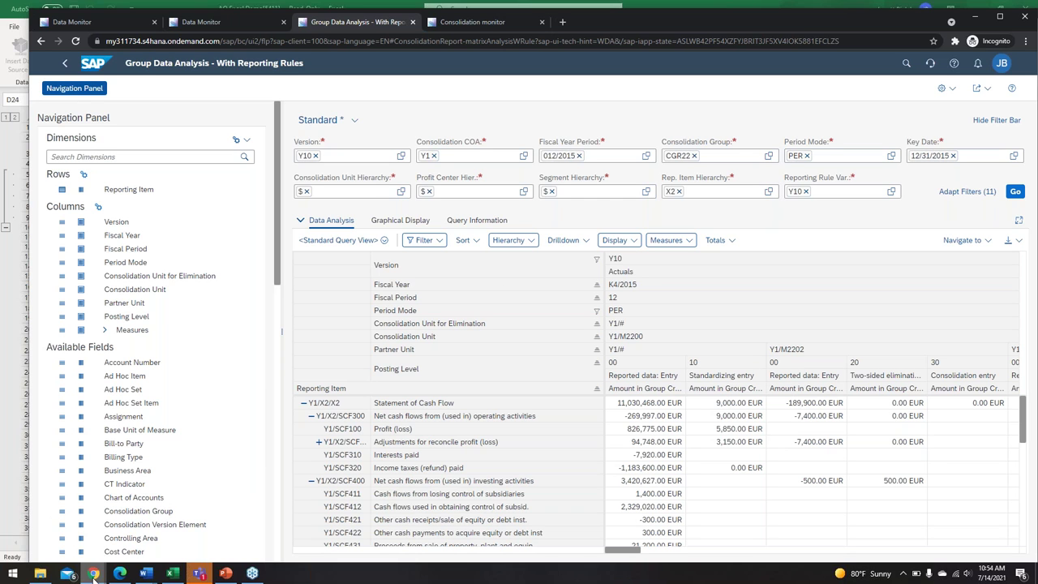
Switch to the browser window with SAP Best Practices Explorer and open SAP Analytics Cloud in a new tab
{"action": "mouse_move", "coordinate": [93, 573]}
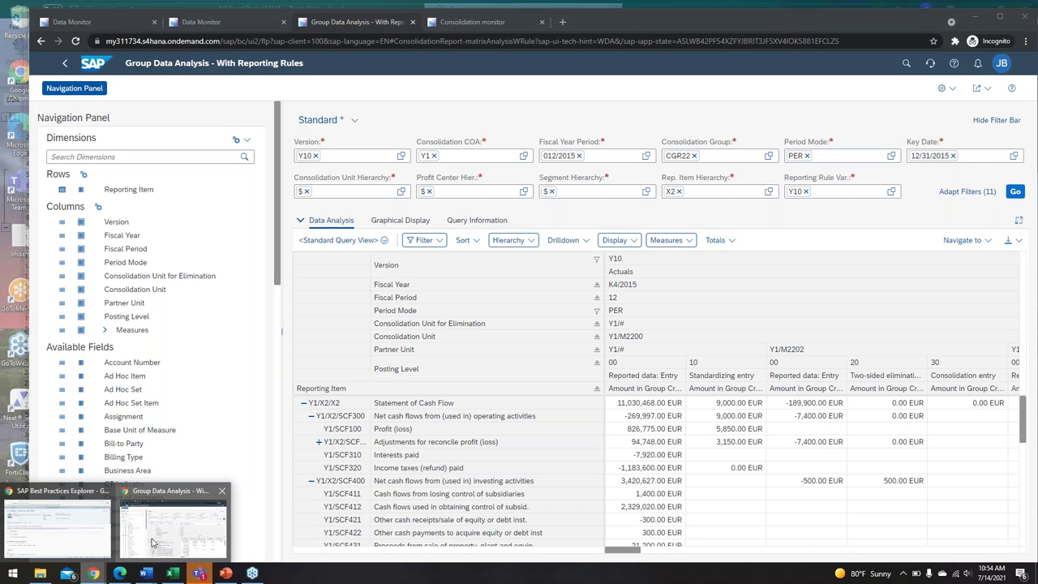
{"action": "left_click", "coordinate": [152, 542]}
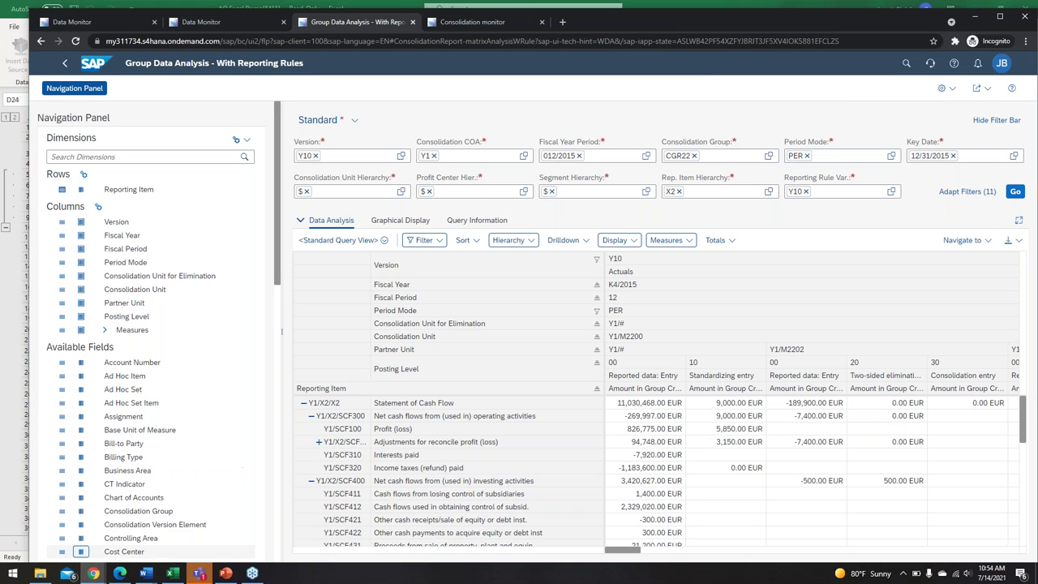
{"action": "mouse_move", "coordinate": [93, 574]}
{"action": "left_click", "coordinate": [69, 551]}
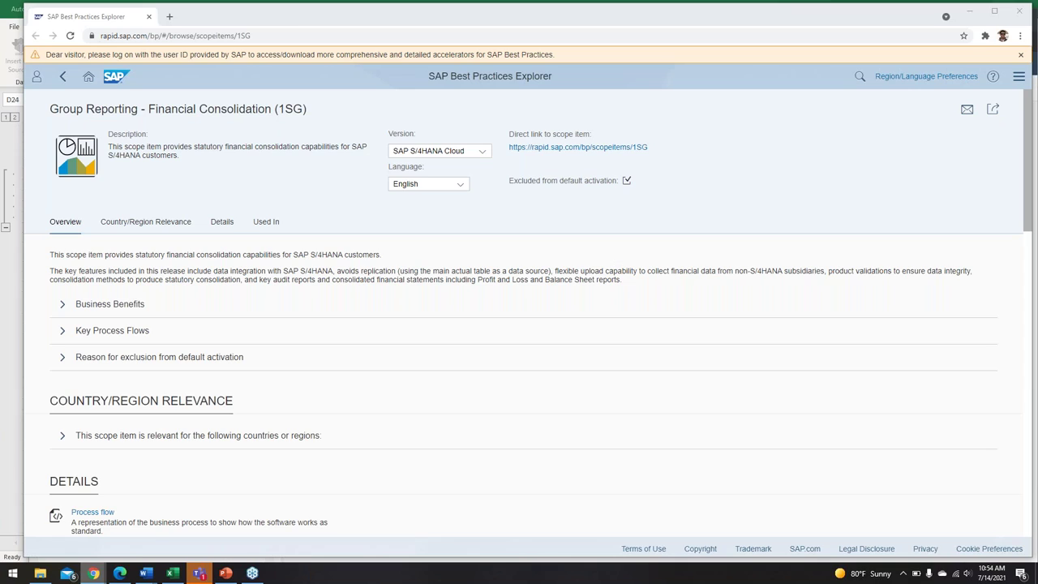
{"action": "left_click", "coordinate": [170, 16]}
{"action": "left_click", "coordinate": [205, 52]}
{"action": "left_click", "coordinate": [213, 70]}
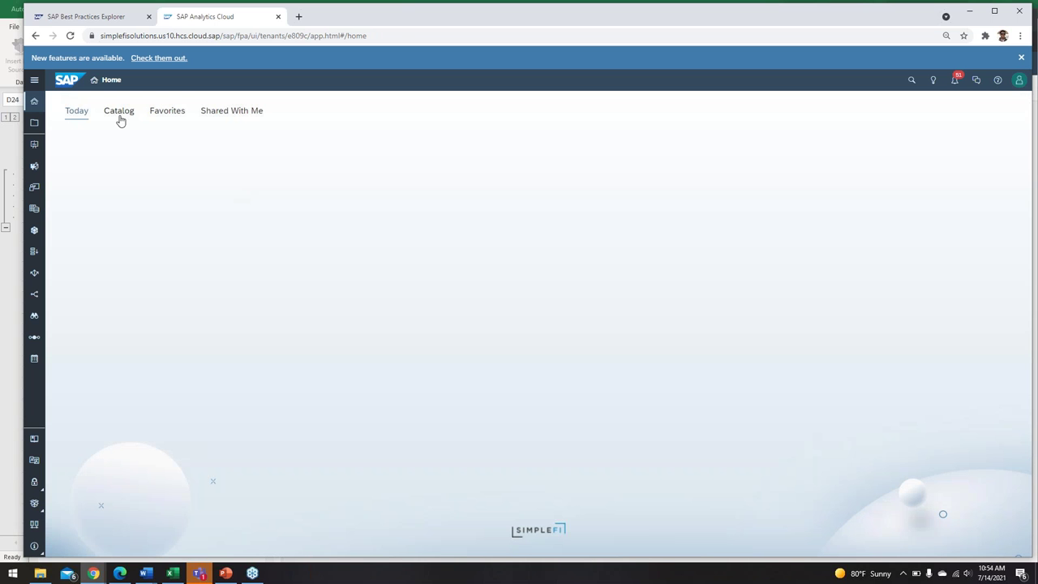
Open Review Financials from the 02_Corp Consol story in the catalog and view the balance sheet and income statement pages
{"action": "left_click", "coordinate": [119, 115]}
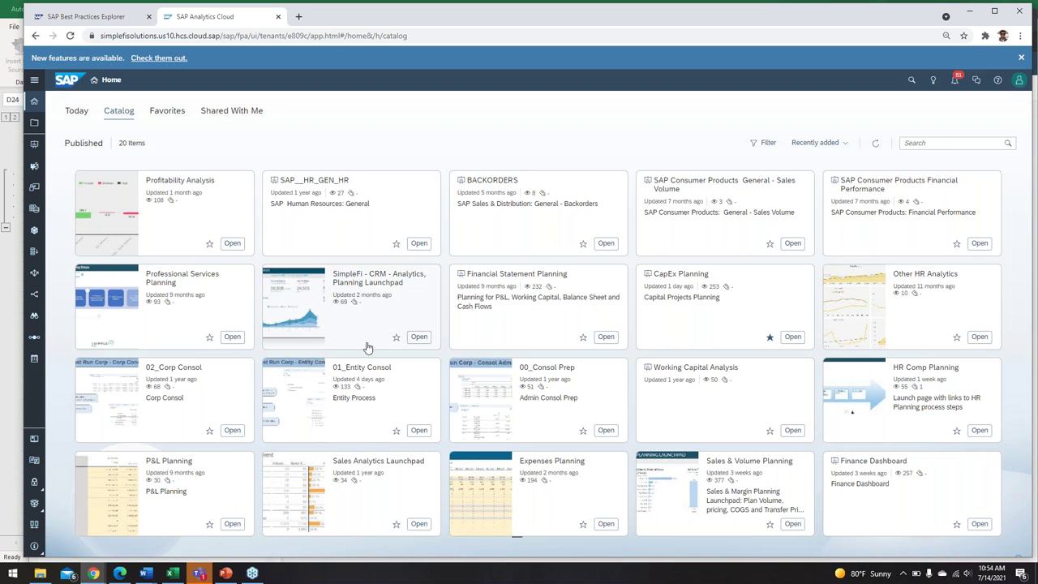
{"action": "left_click", "coordinate": [231, 431]}
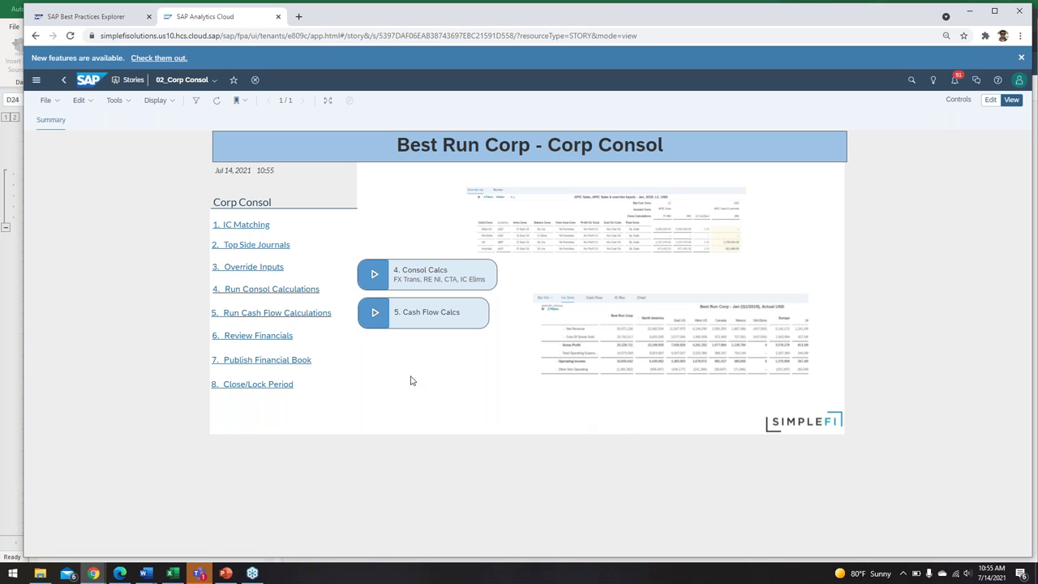
{"action": "left_click", "coordinate": [274, 341]}
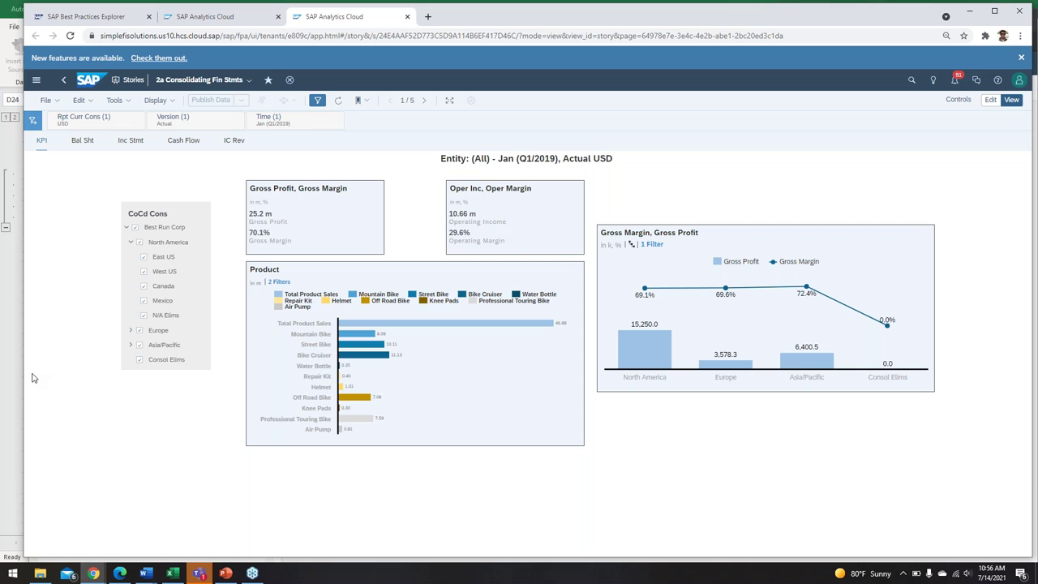
{"action": "left_click", "coordinate": [82, 146]}
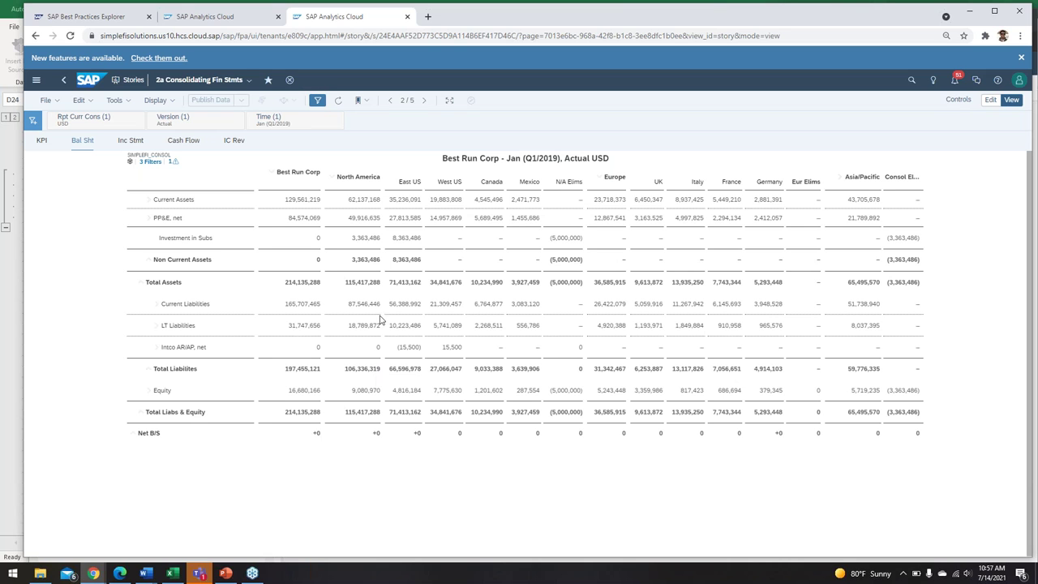
{"action": "left_click", "coordinate": [130, 141]}
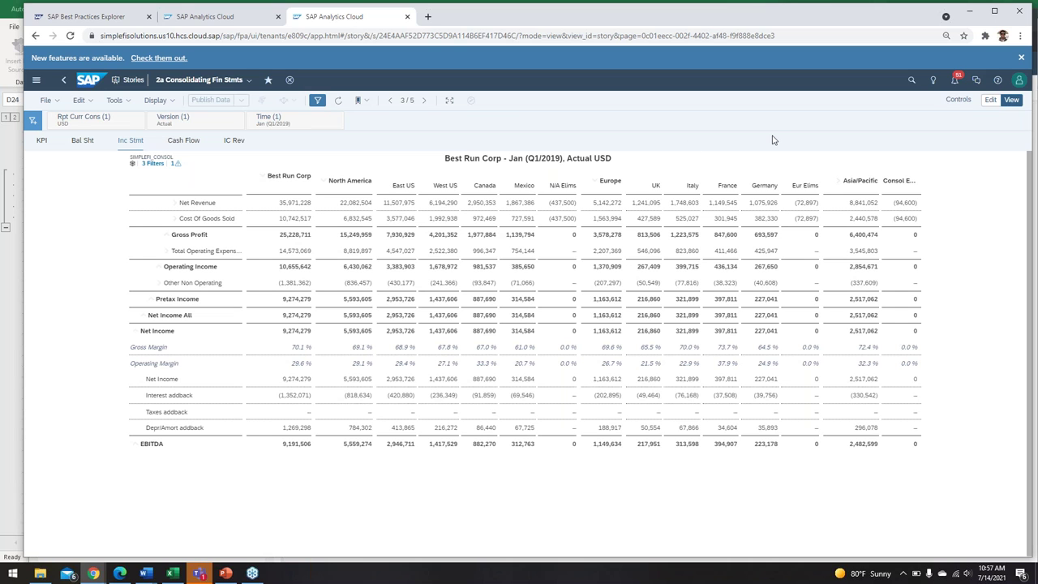
Put the 2a Consolidating Fin Stmts story in edit mode and examine the income statement table's builder settings and data cell styling options
{"action": "left_click", "coordinate": [987, 103]}
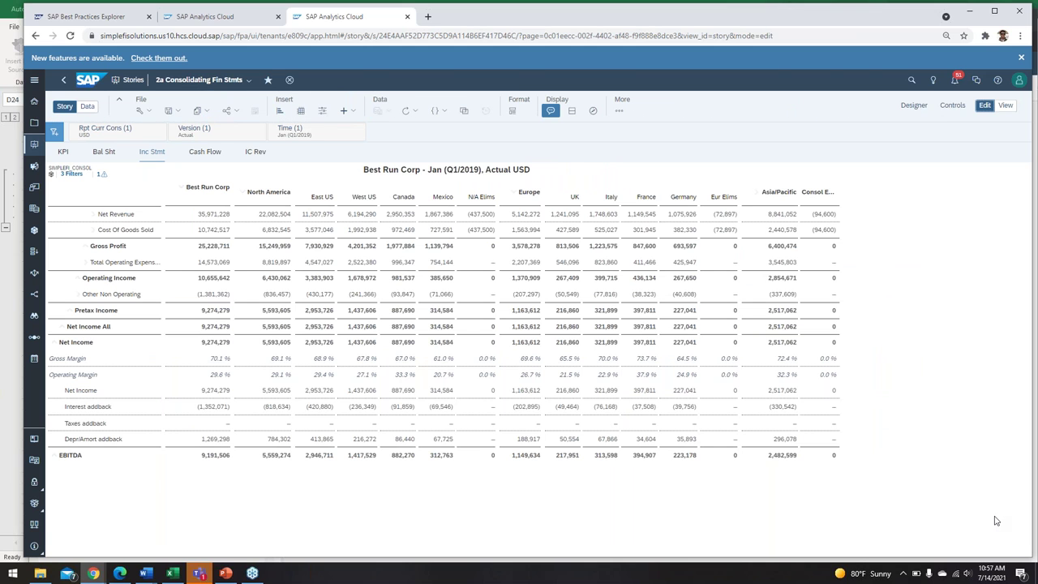
{"action": "left_click", "coordinate": [914, 106]}
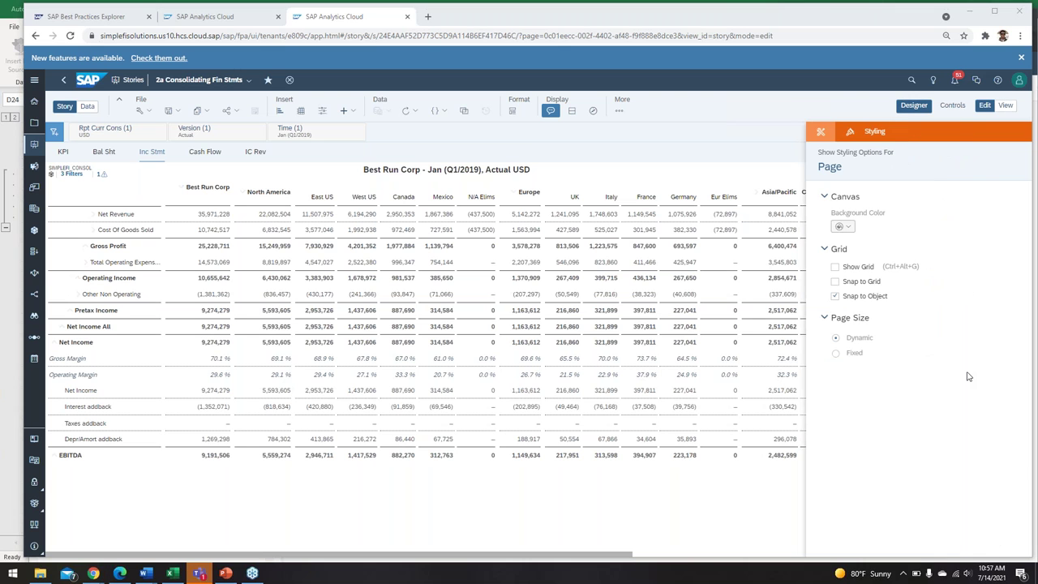
{"action": "left_click", "coordinate": [820, 134]}
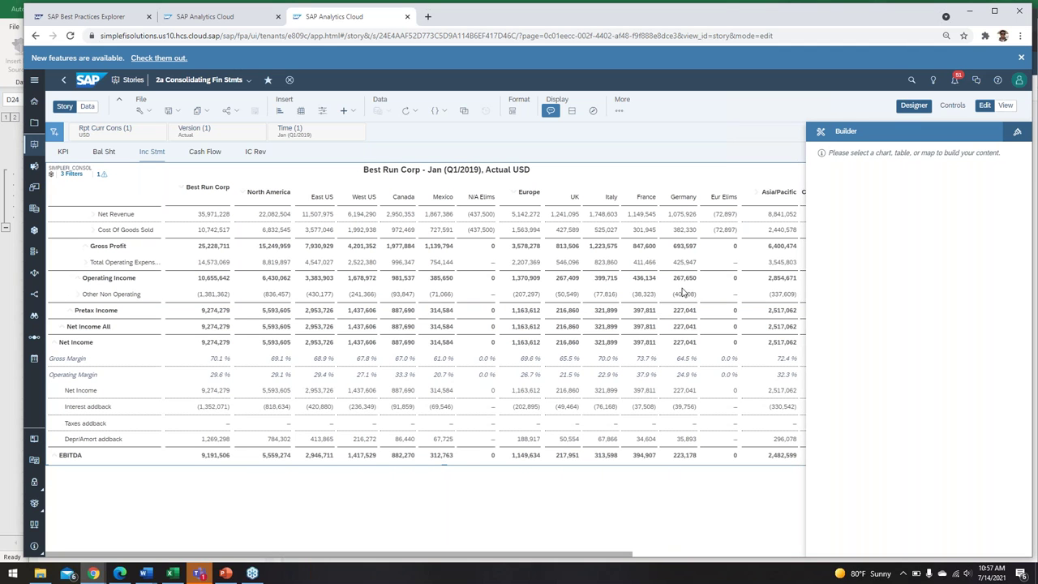
{"action": "left_click", "coordinate": [684, 284]}
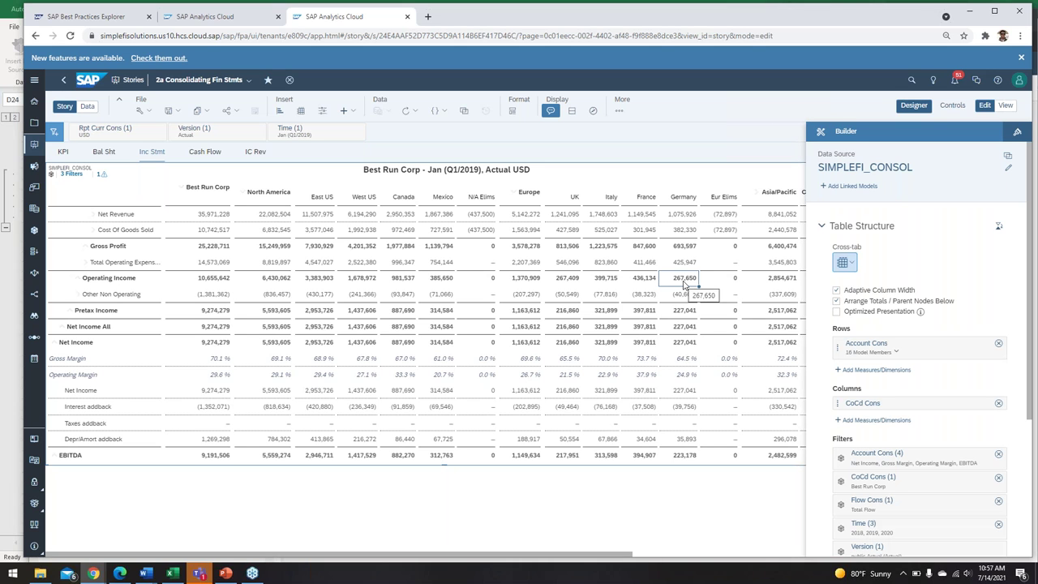
{"action": "scroll", "coordinate": [985, 319], "scroll_direction": "down", "scroll_amount": 1}
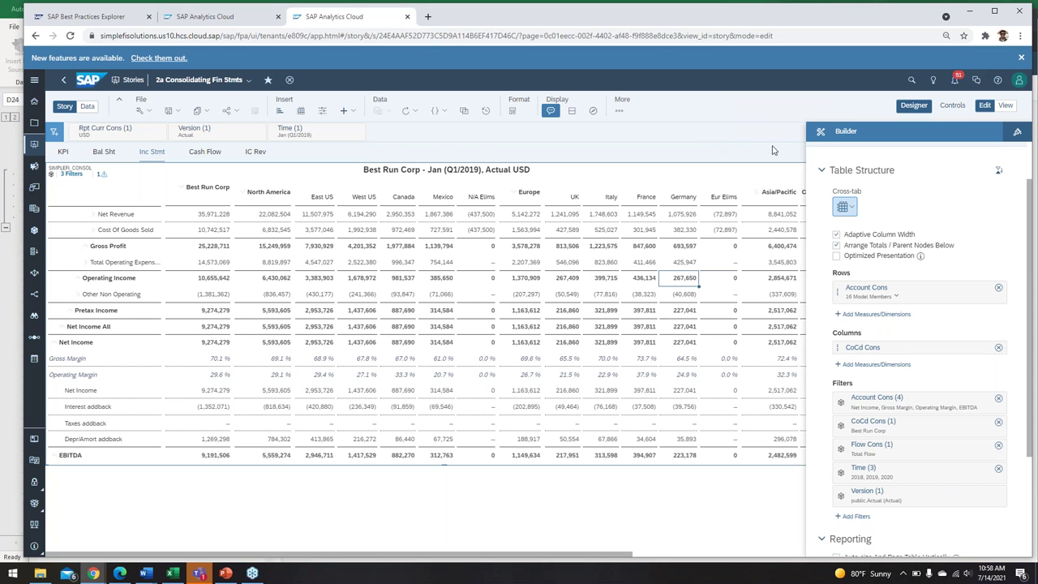
{"action": "left_click", "coordinate": [1014, 136]}
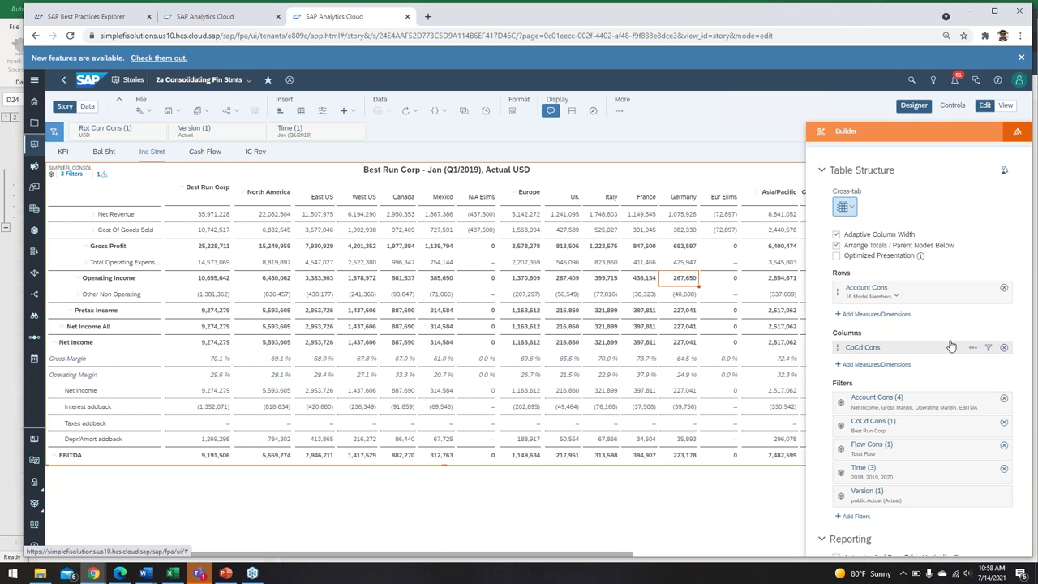
{"action": "scroll", "coordinate": [943, 310], "scroll_direction": "down", "scroll_amount": 5}
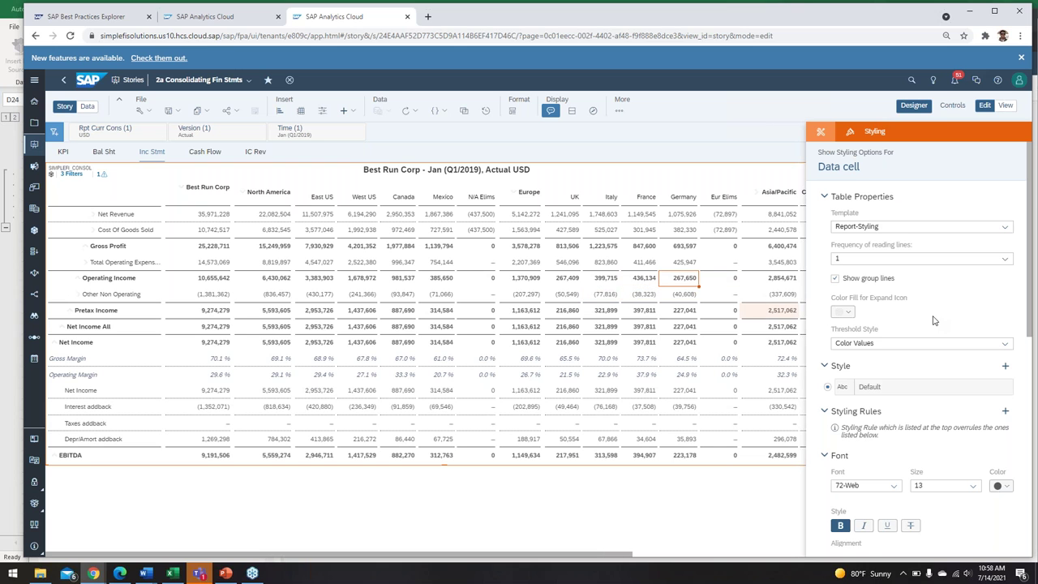
{"action": "scroll", "coordinate": [936, 320], "scroll_direction": "down", "scroll_amount": 6}
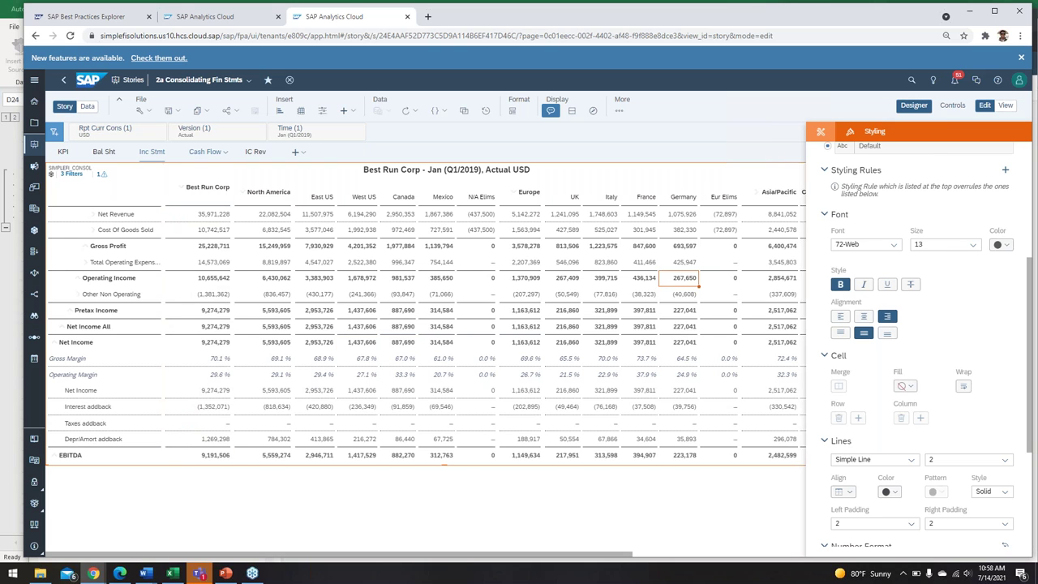
View the story's Cash Flow page, and switch to the AO Excel Demo workbook in Excel to show the Plan Upload sheet
{"action": "left_click", "coordinate": [204, 152]}
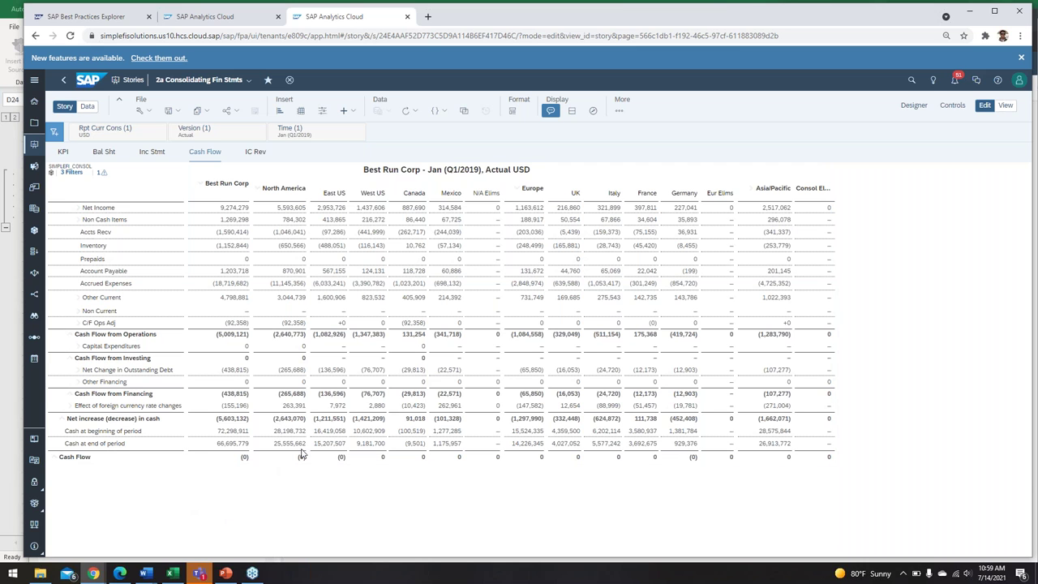
{"action": "left_click", "coordinate": [172, 573]}
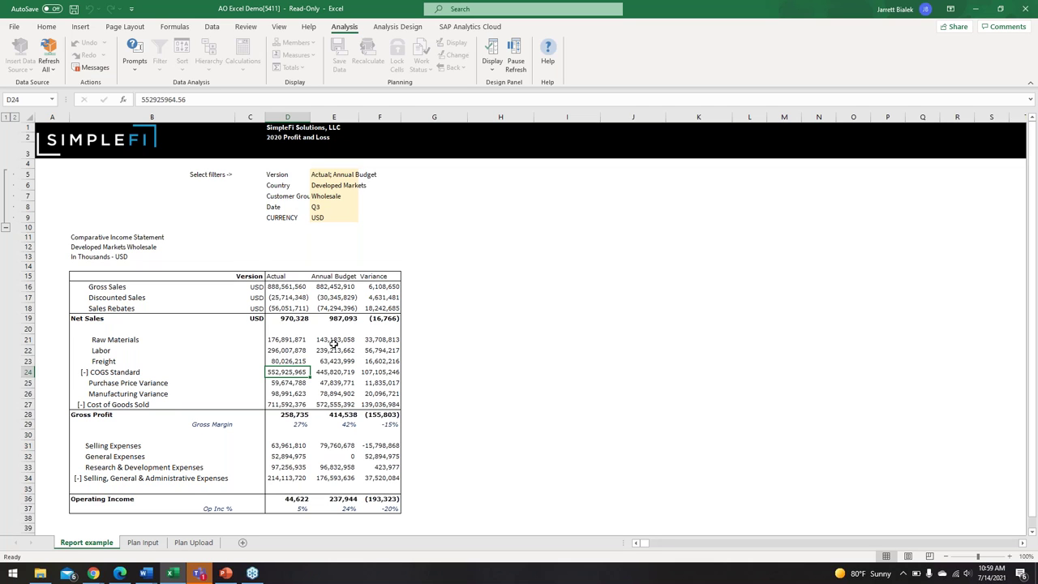
{"action": "left_click", "coordinate": [194, 543]}
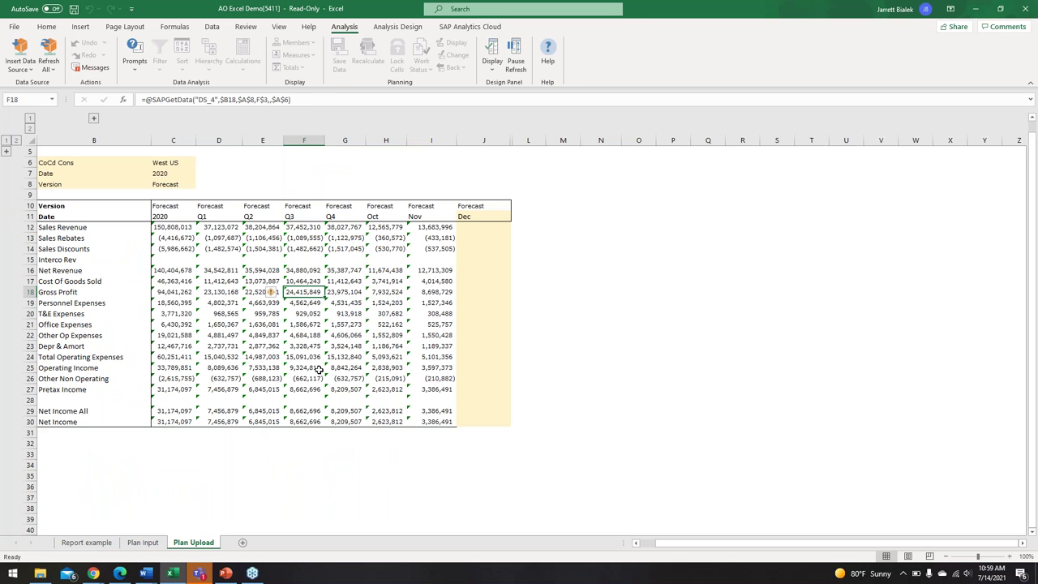
Inspect the SAPGetData formula behind the Q4 Other Op Expenses value, and show the Report example sheet
{"action": "left_click", "coordinate": [338, 334]}
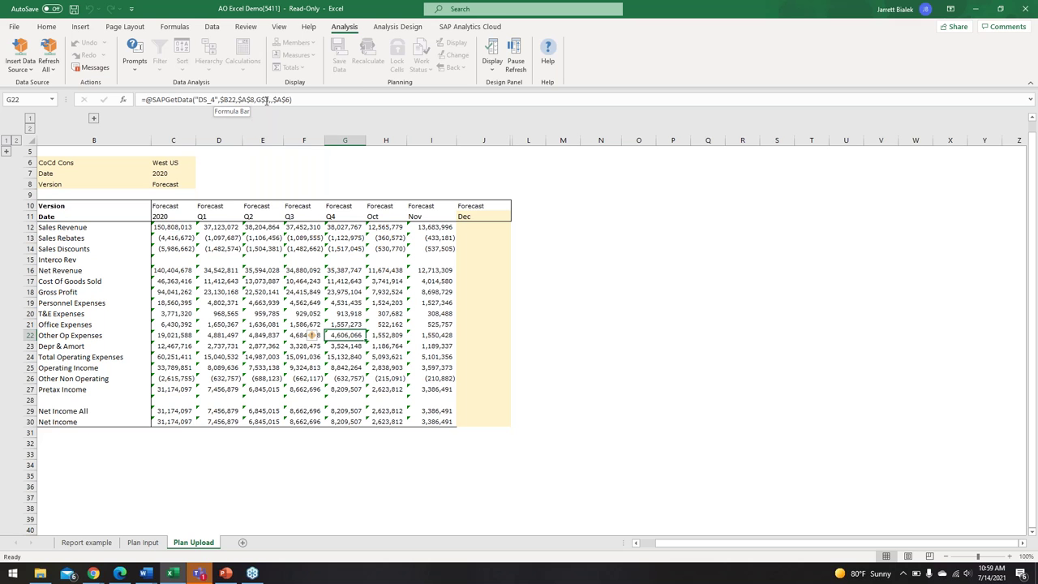
{"action": "left_click", "coordinate": [84, 542]}
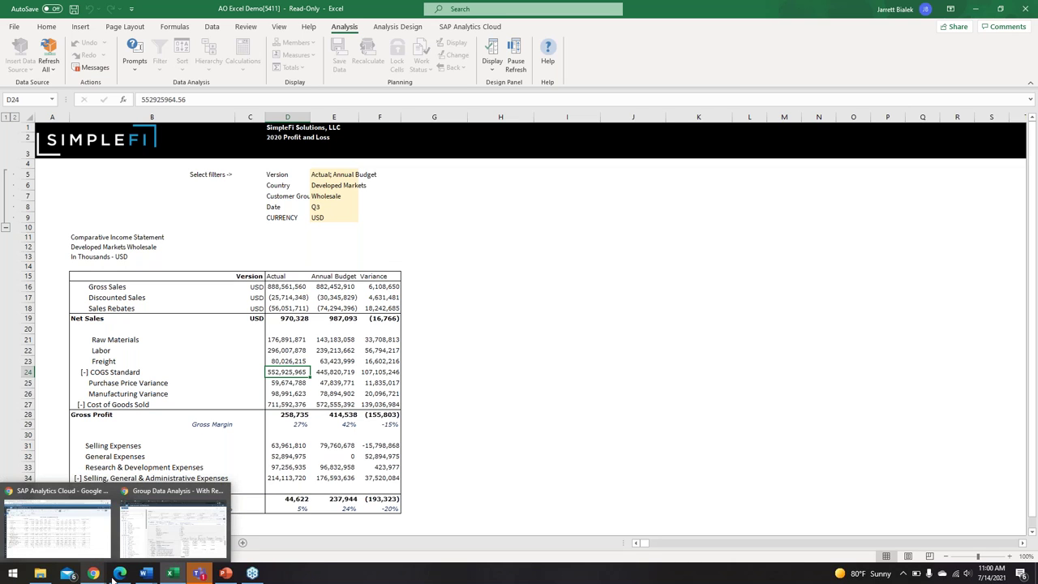
Switch to the GR_Webinar presentation in PowerPoint and show slide 10 with the SimpleFi client partner profile
{"action": "mouse_move", "coordinate": [200, 576]}
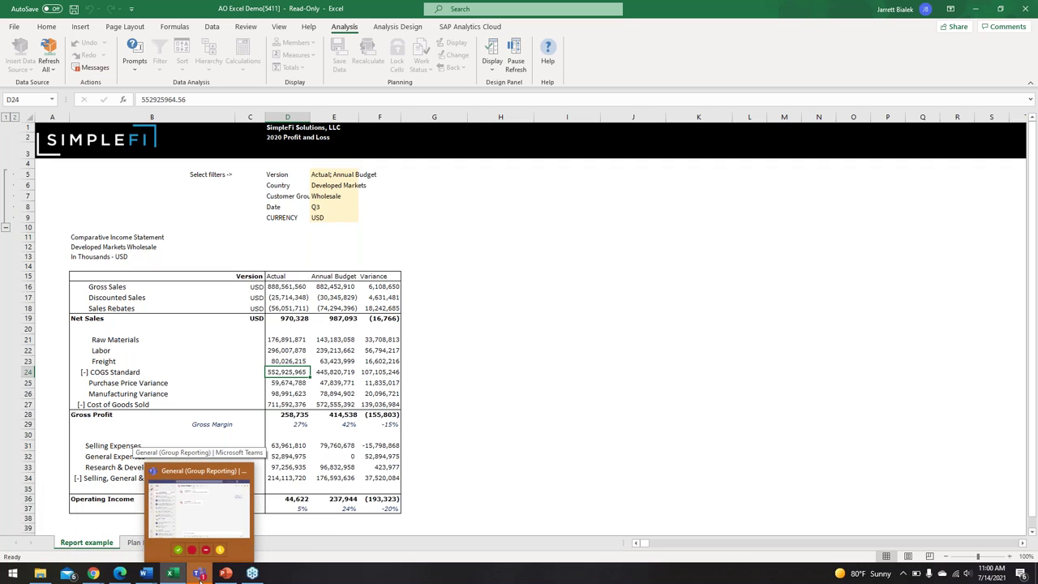
{"action": "left_click", "coordinate": [219, 574]}
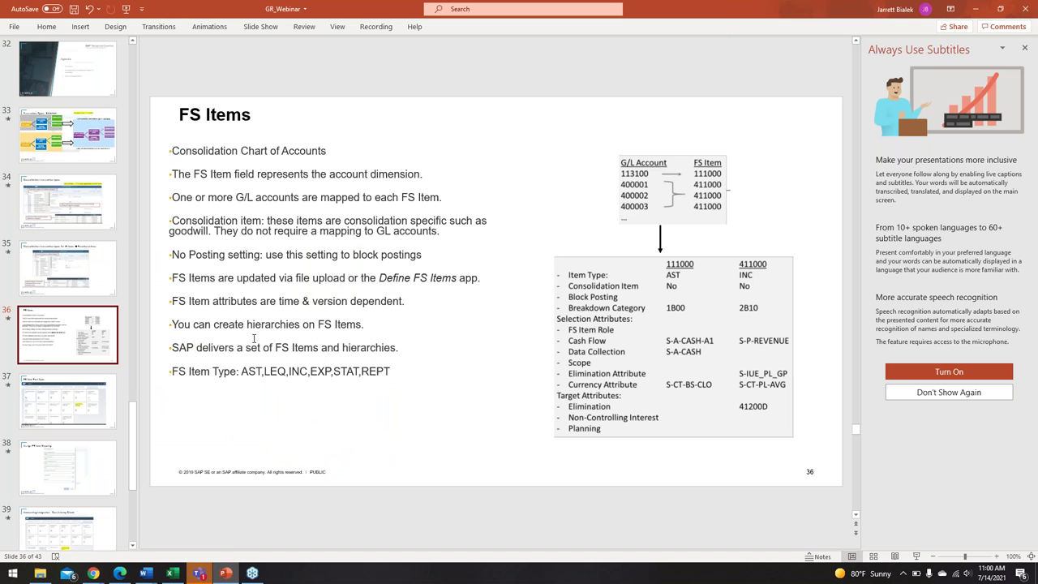
{"action": "left_click", "coordinate": [134, 52]}
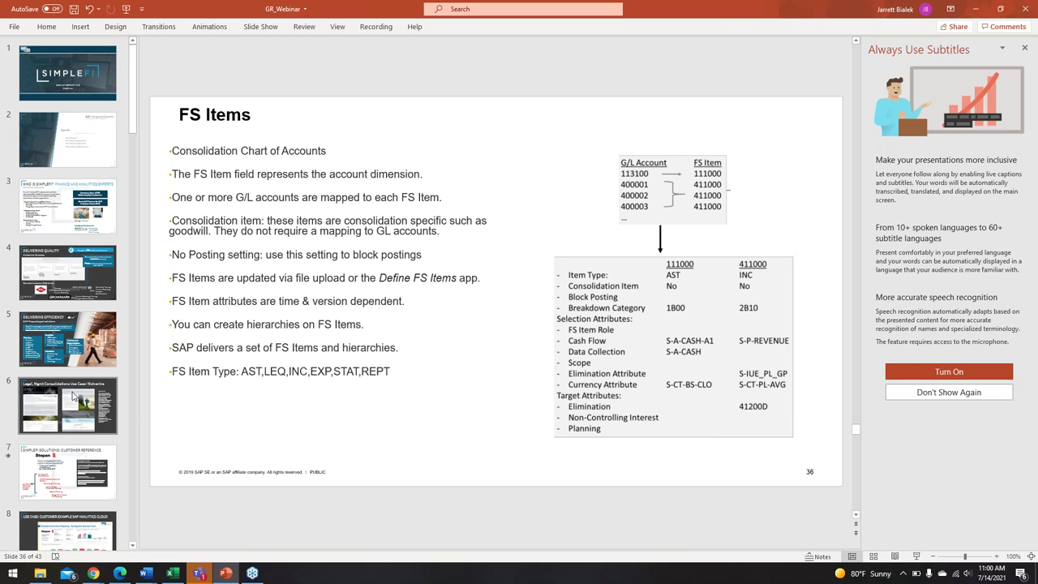
{"action": "scroll", "coordinate": [68, 508], "scroll_direction": "down", "scroll_amount": 3}
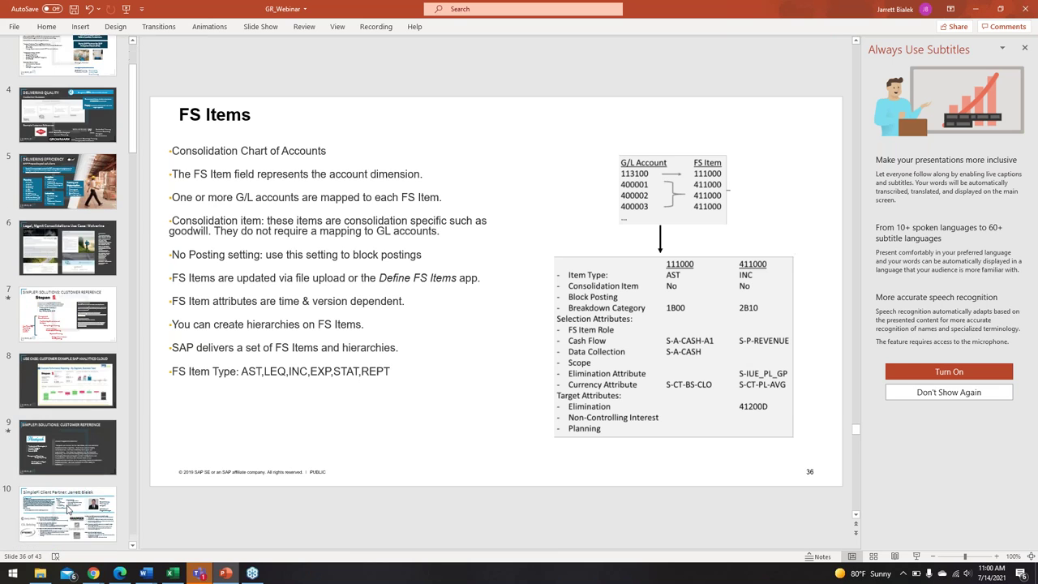
{"action": "left_click", "coordinate": [69, 508]}
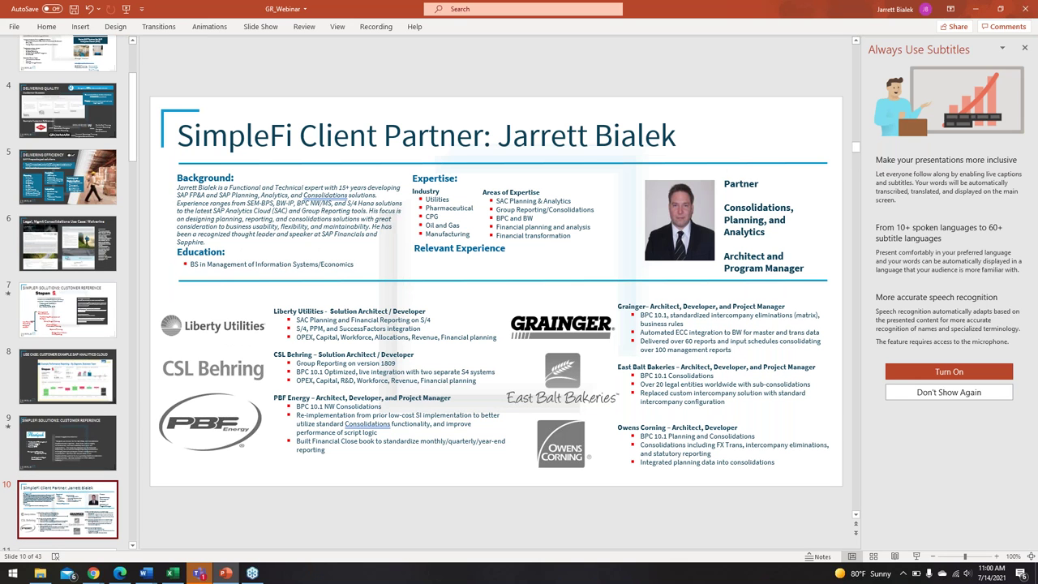